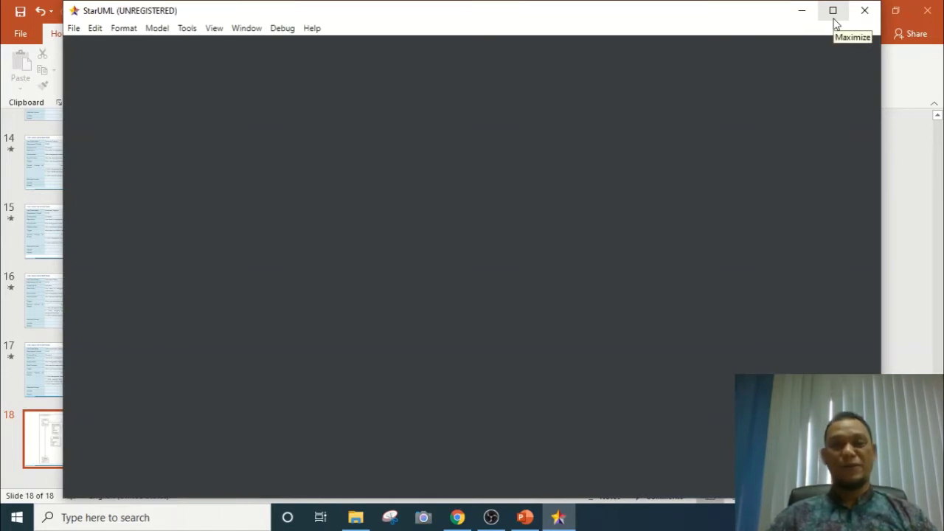
# Maximize the StarUML window, dismiss the evaluation notice, and delete the default Model from the untitled project
pyautogui.click(833, 18)
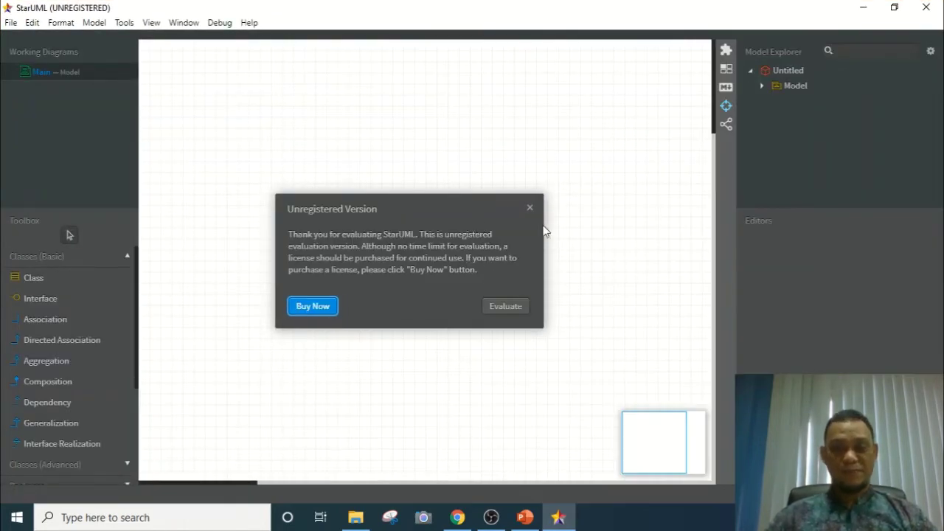
pyautogui.click(530, 207)
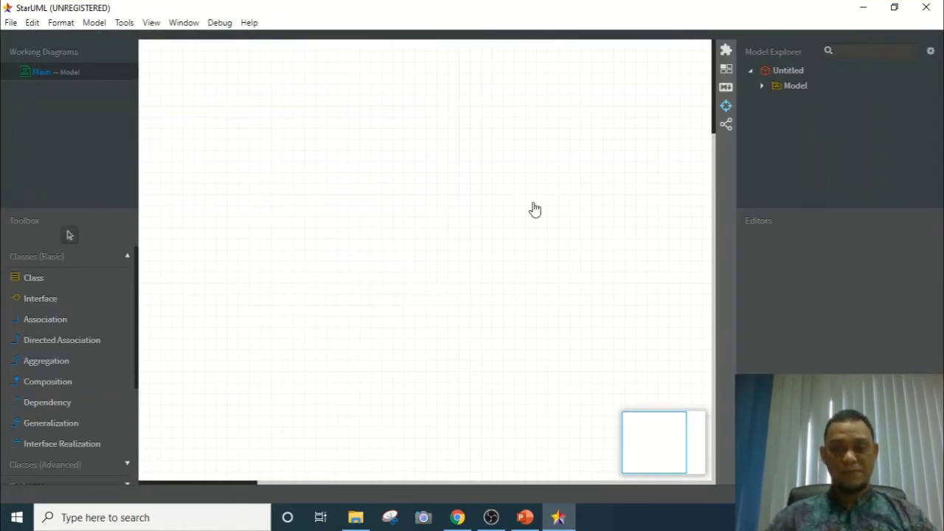
pyautogui.click(799, 86)
pyautogui.rightClick(799, 86)
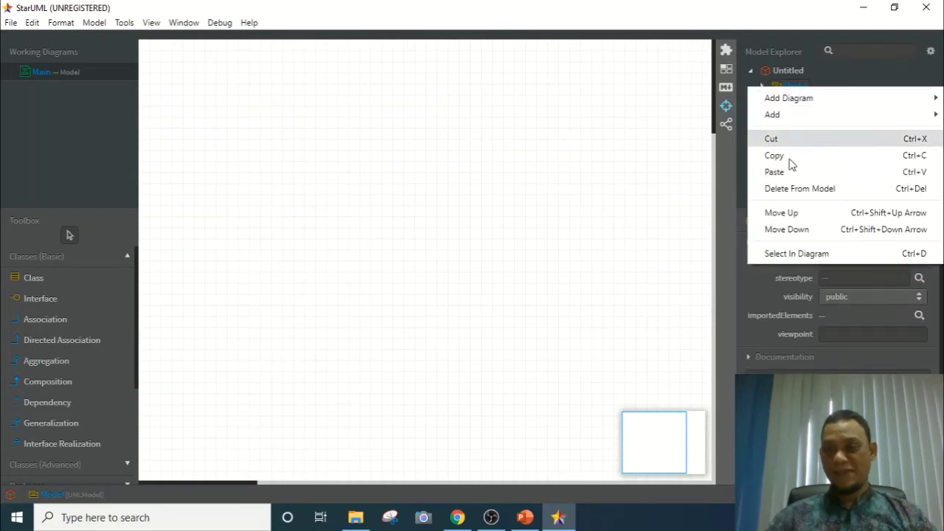
pyautogui.click(790, 191)
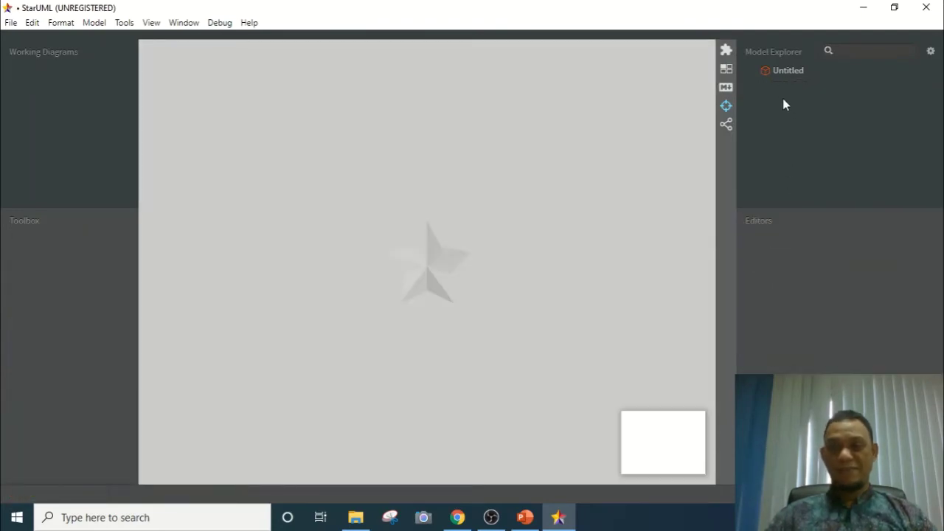
# Rename the untitled project as DomainModelPasar
pyautogui.click(781, 77)
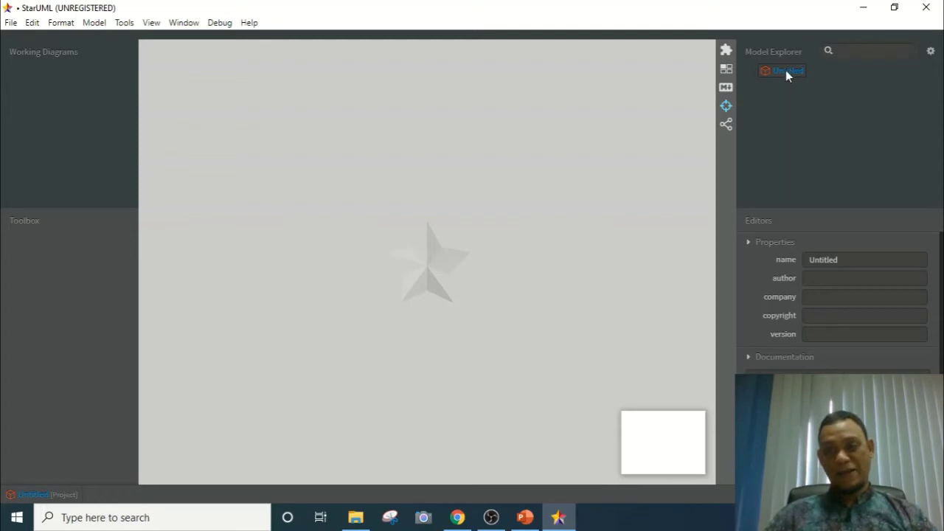
pyautogui.click(874, 263)
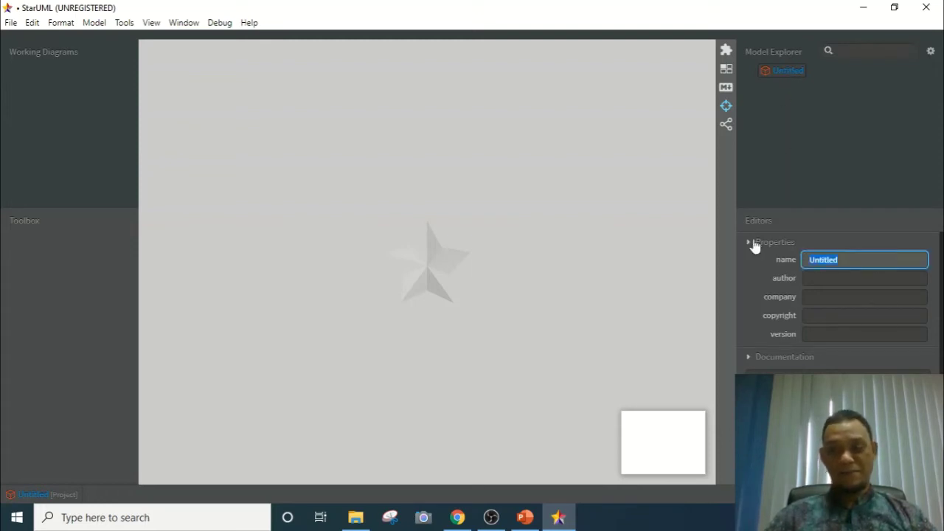
pyautogui.write('Do')
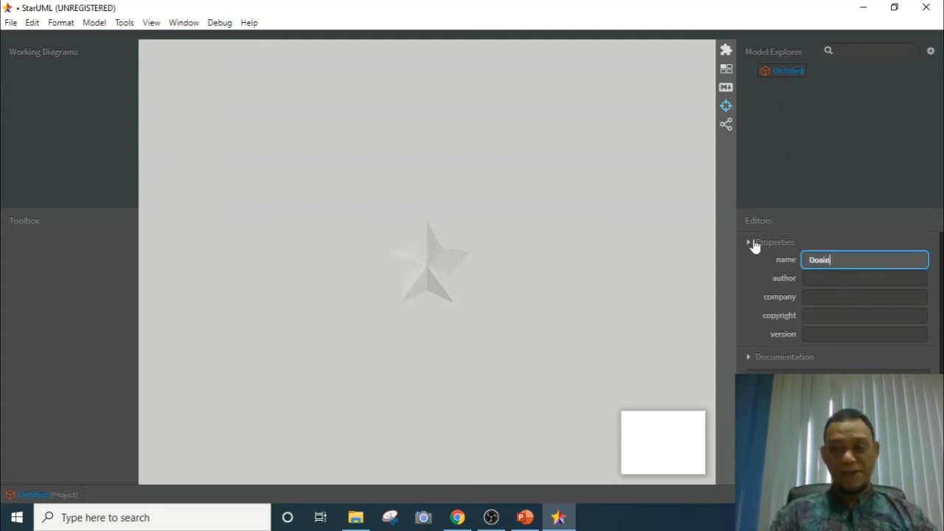
pyautogui.write('main')
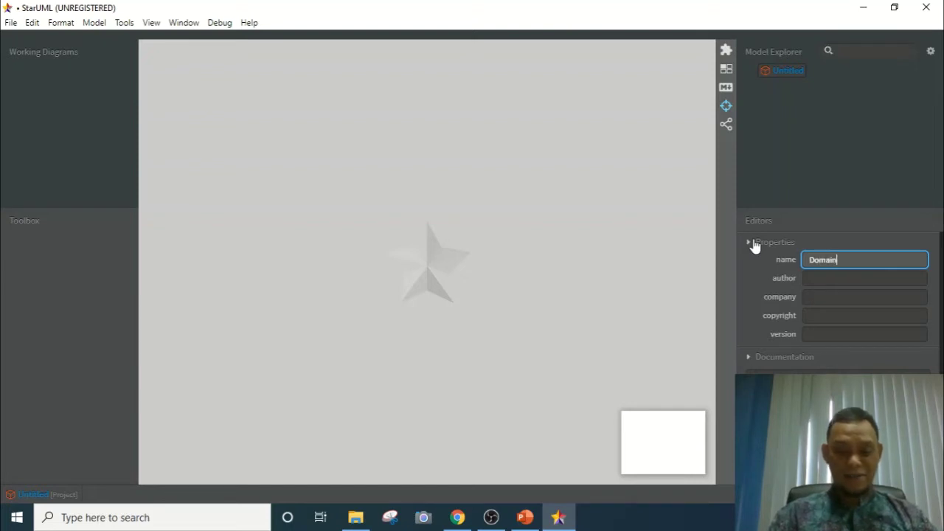
pyautogui.write('Model')
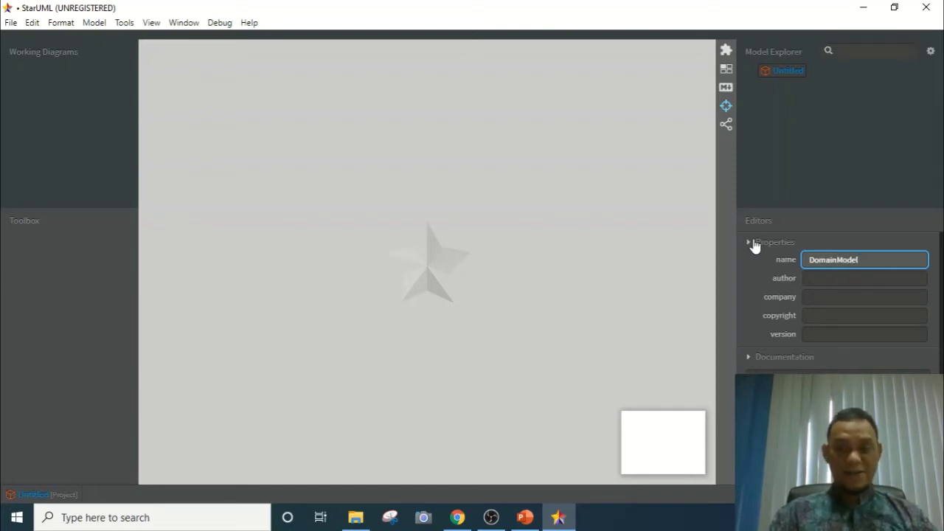
pyautogui.write('Pasar')
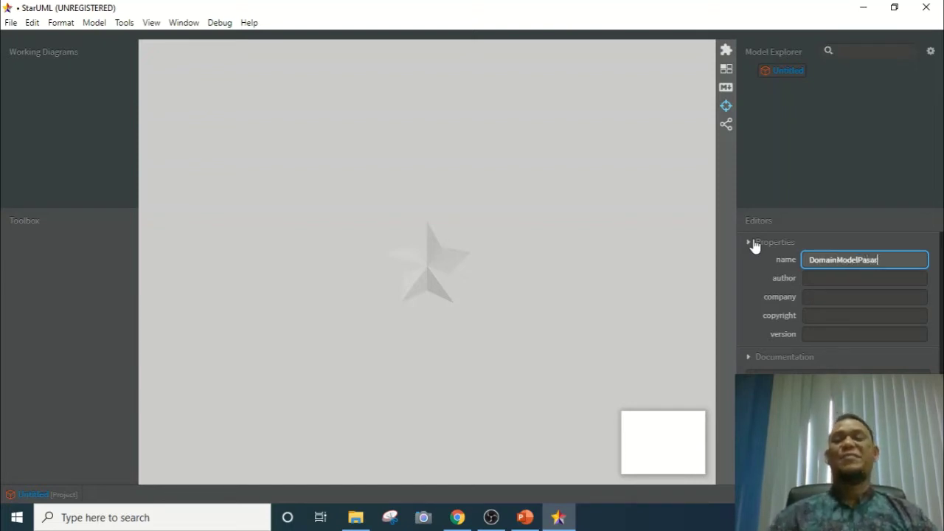
pyautogui.press('Return')
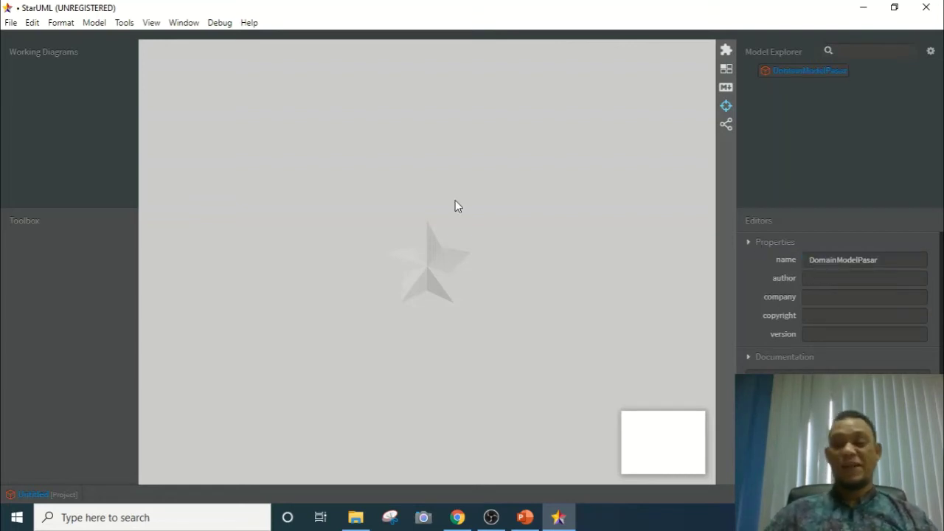
# Add a new class diagram to the DomainModelPasar project
pyautogui.click(97, 23)
pyautogui.moveTo(118, 42)
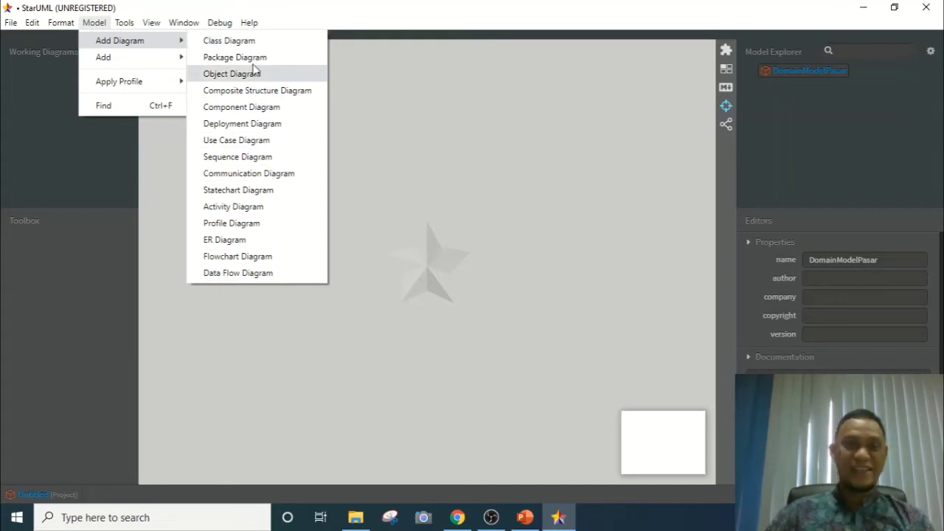
pyautogui.click(251, 47)
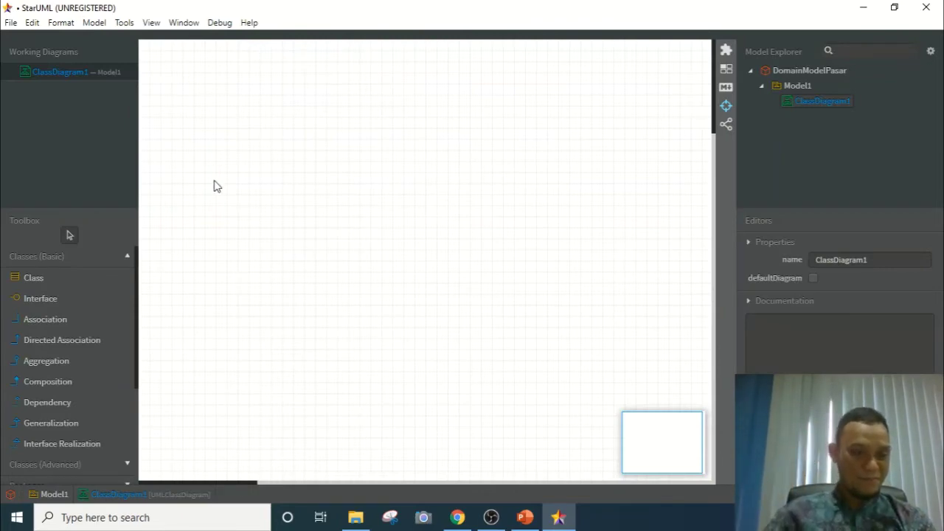
# Examine the basic and advanced class elements available for the class diagram, expanding the advanced group
pyautogui.scroll(-3, 63, 394)
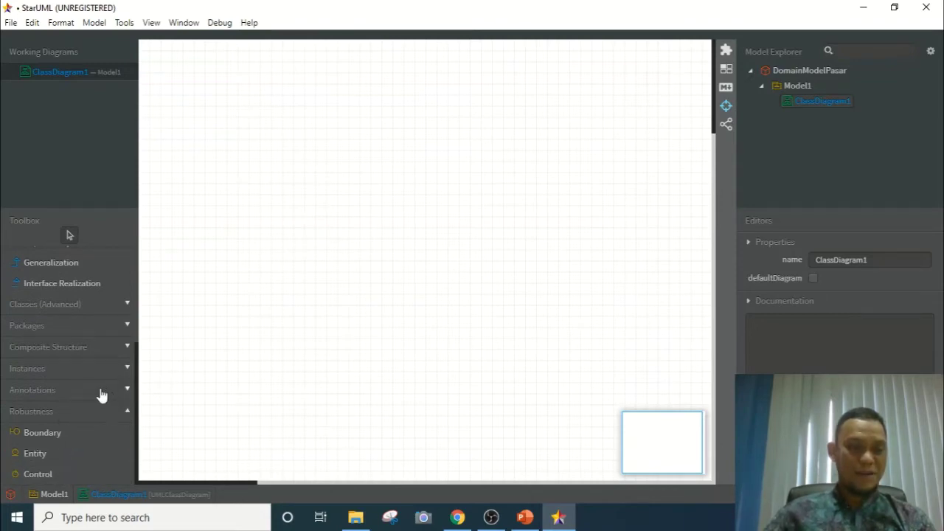
pyautogui.scroll(4, 98, 394)
pyautogui.scroll(-1, 94, 403)
pyautogui.scroll(-3, 94, 402)
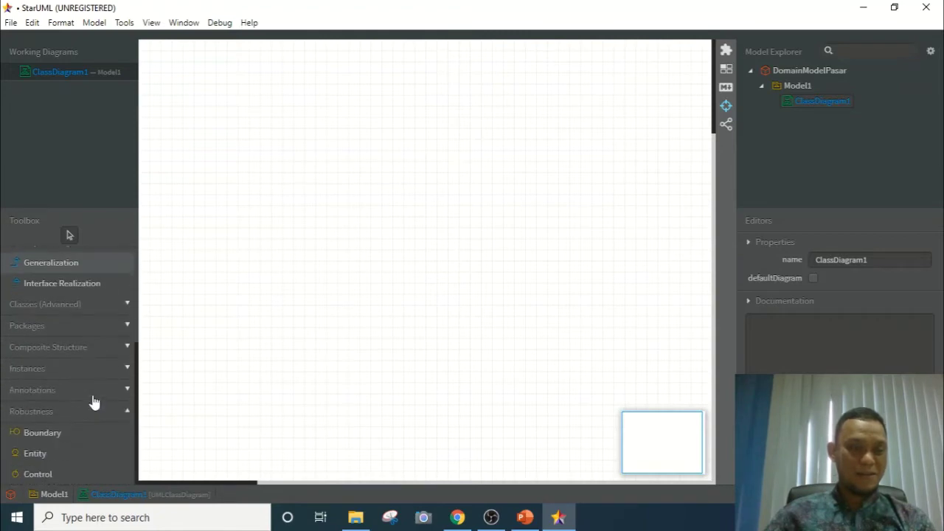
pyautogui.click(108, 315)
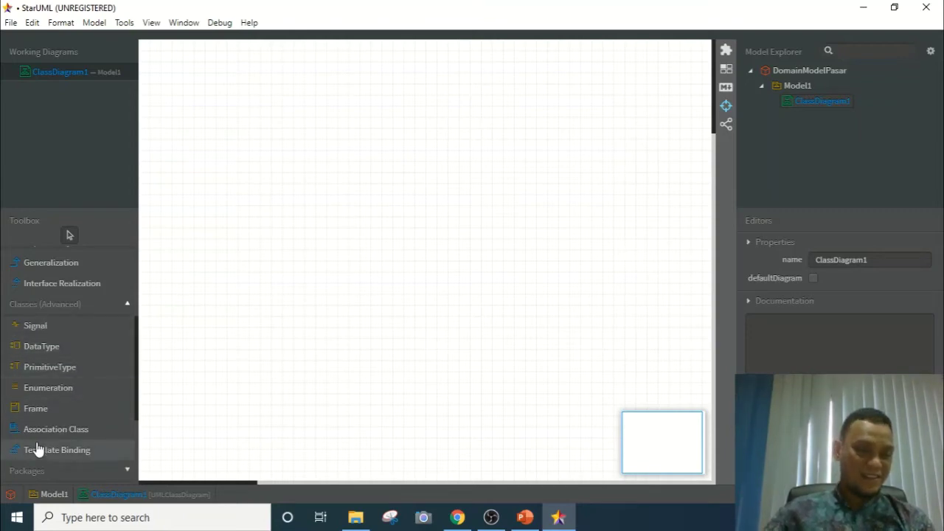
pyautogui.scroll(-2, 45, 439)
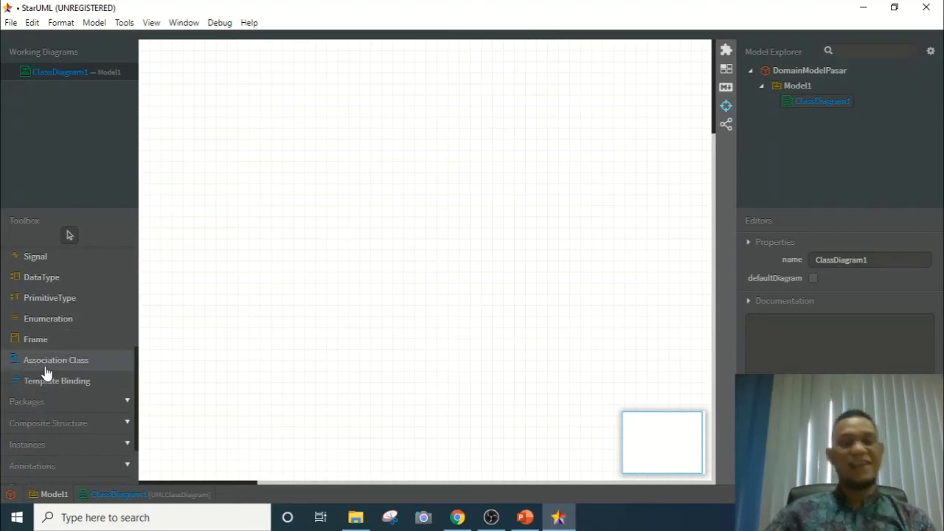
pyautogui.scroll(6, 66, 365)
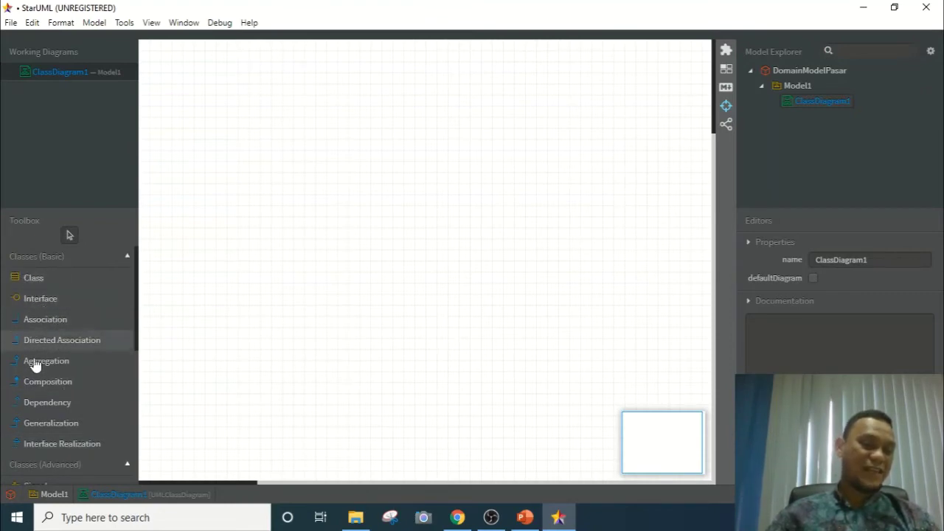
pyautogui.scroll(-2, 33, 389)
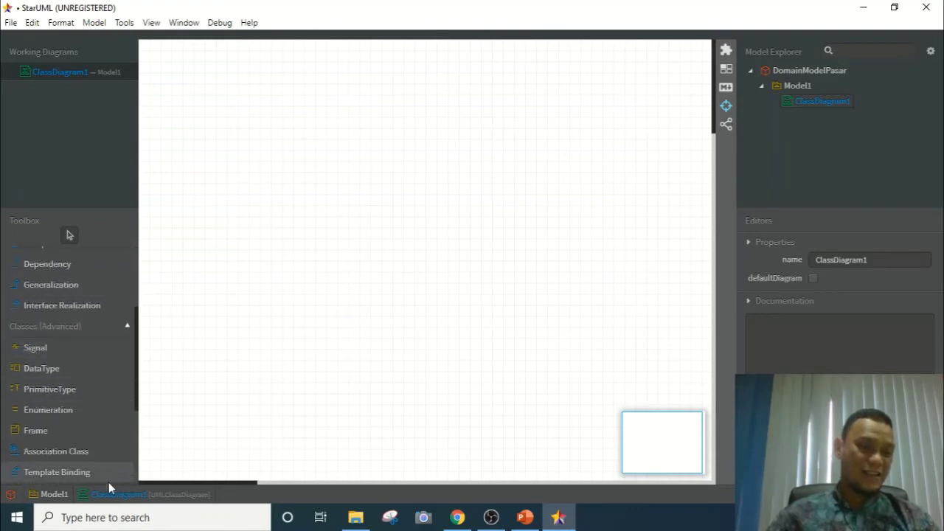
# Draw a large frame across most of the visible canvas and have it represent the DomainModelPasar project
pyautogui.click(33, 431)
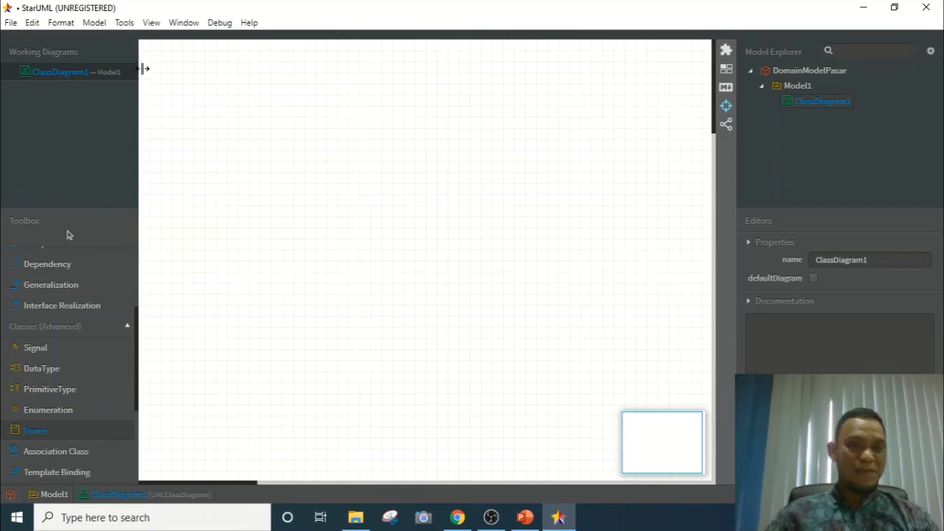
pyautogui.moveTo(150, 52)
pyautogui.mouseDown()
pyautogui.moveTo(499, 293)
pyautogui.moveTo(553, 371)
pyautogui.mouseUp()
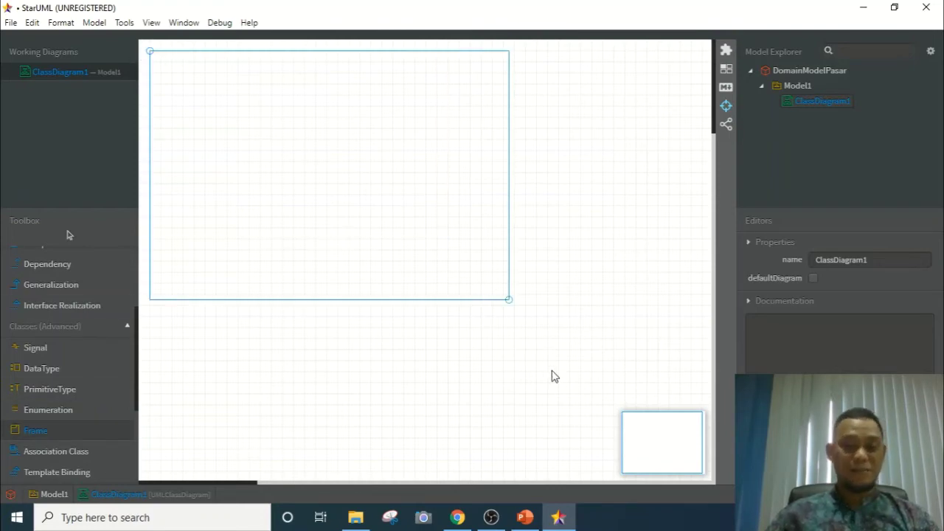
pyautogui.moveTo(599, 454); pyautogui.dragTo(618, 466)
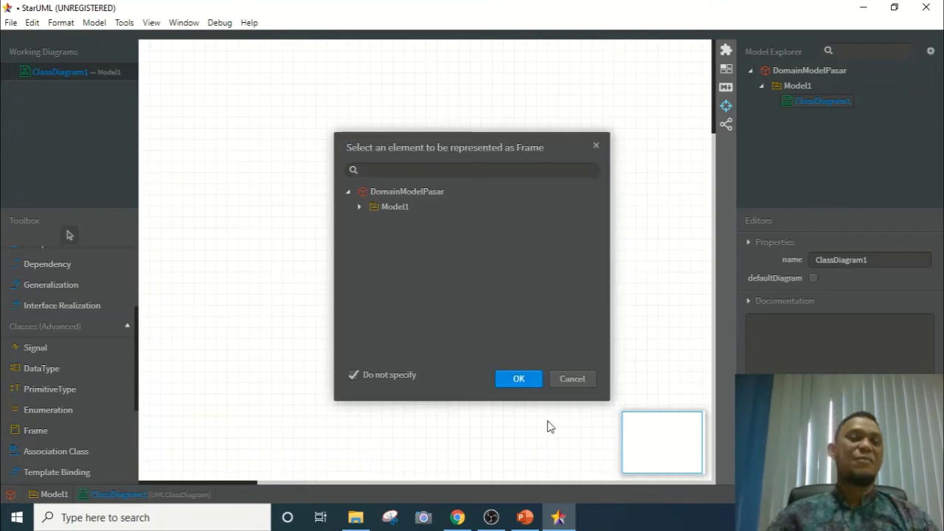
pyautogui.click(398, 195)
pyautogui.click(505, 382)
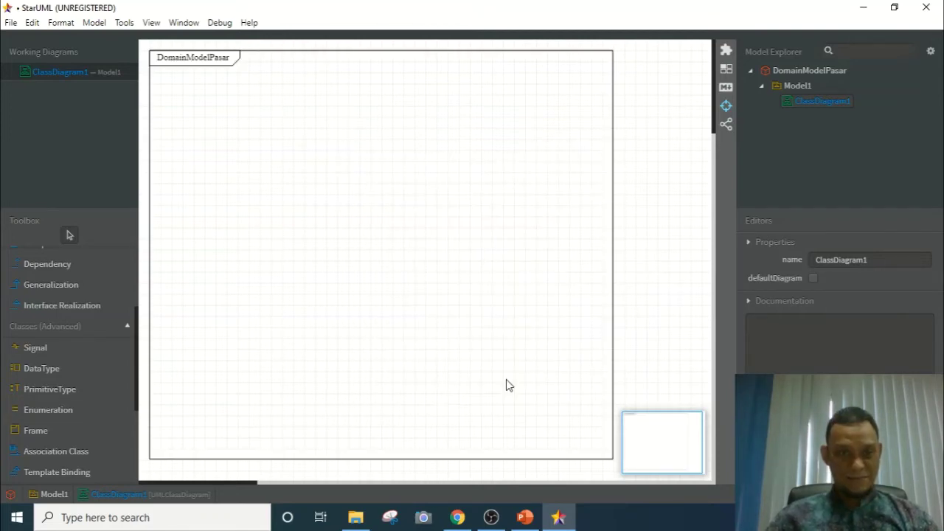
# Consult the reference diagram in PowerPoint, return to StarUML, and draw a class named User near the middle of the frame
pyautogui.click(556, 520)
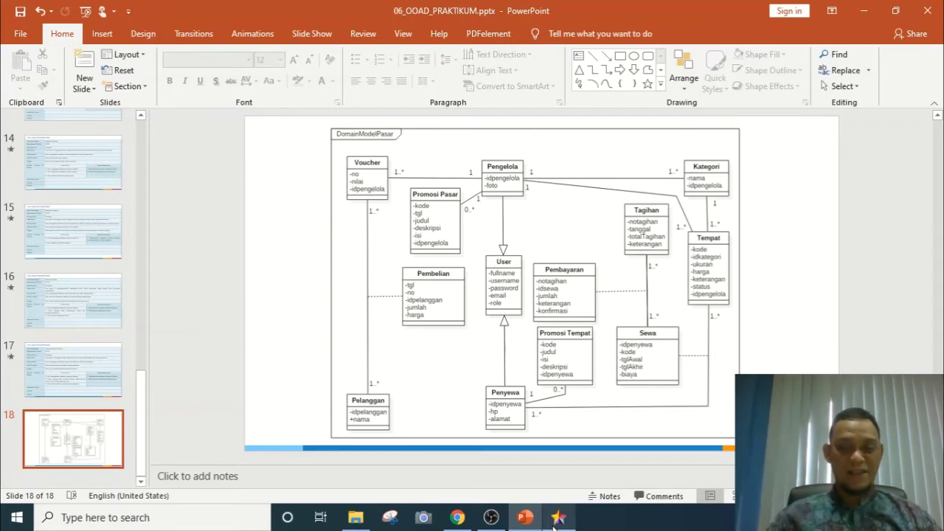
pyautogui.click(555, 527)
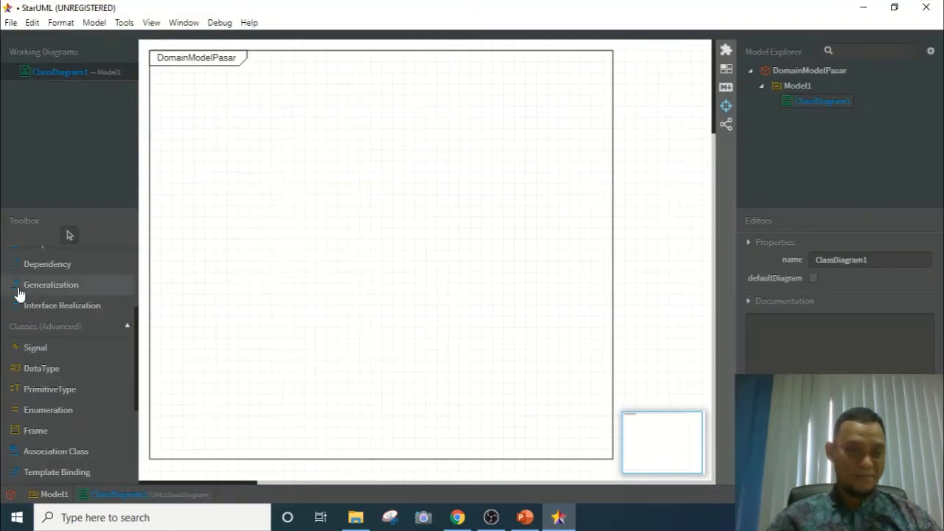
pyautogui.scroll(3, 52, 367)
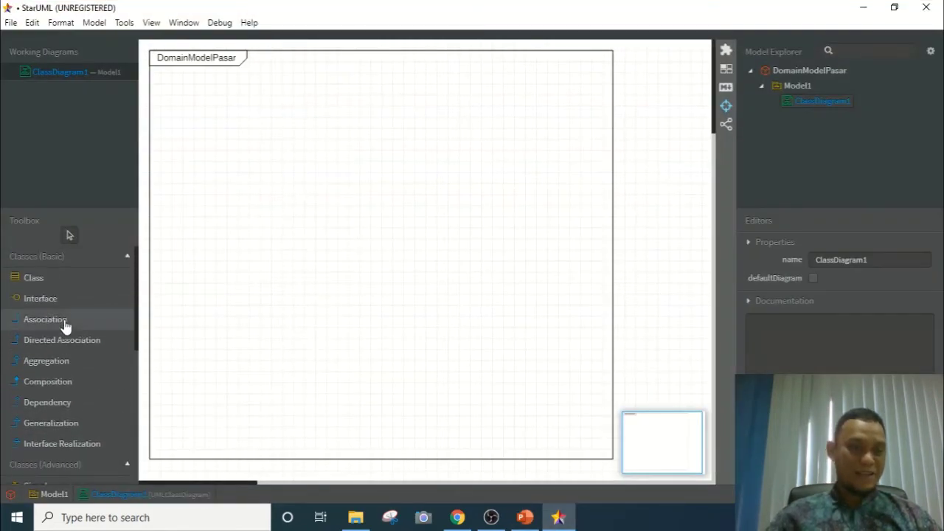
pyautogui.click(35, 279)
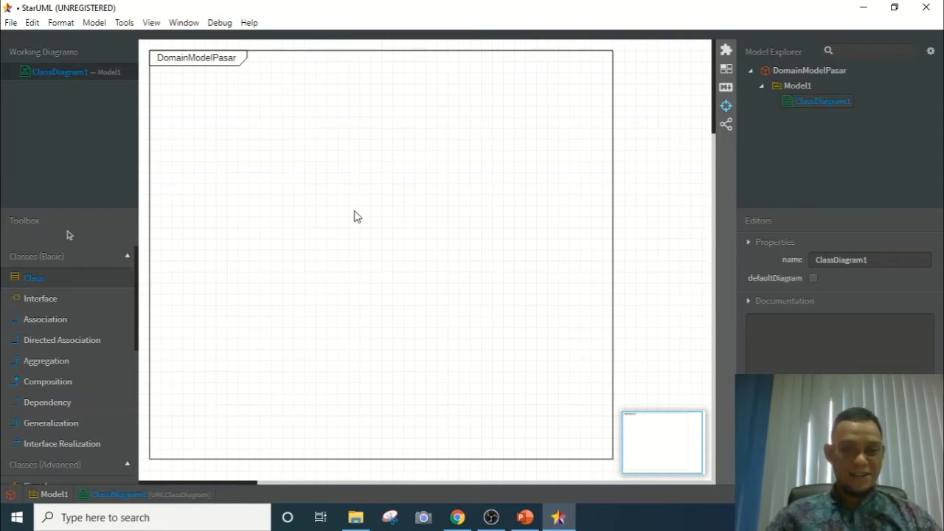
pyautogui.moveTo(327, 183); pyautogui.dragTo(395, 263)
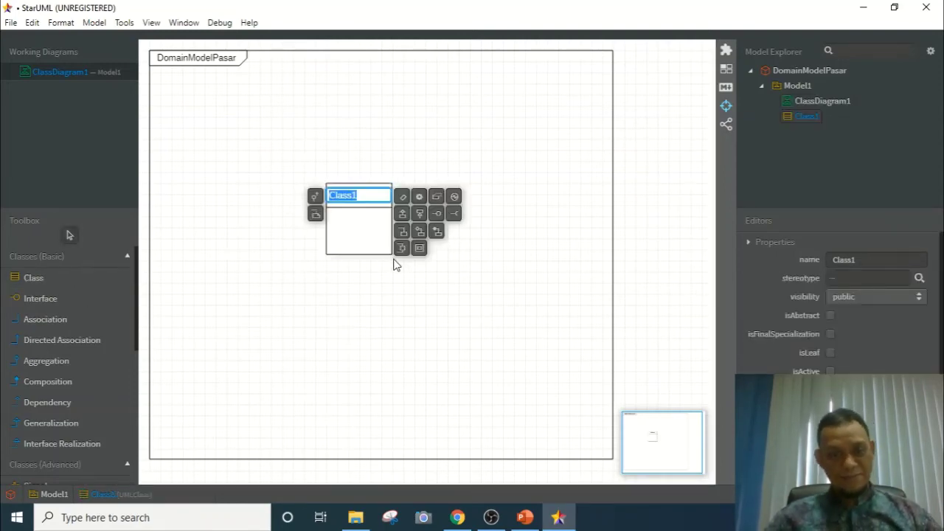
pyautogui.write('User')
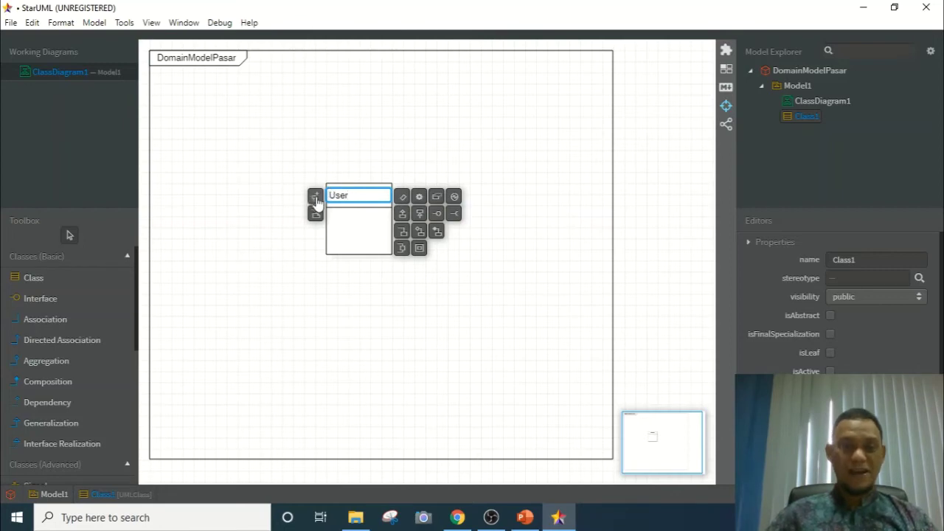
# Add a first attribute to the User class and set its visibility to private
pyautogui.click(402, 197)
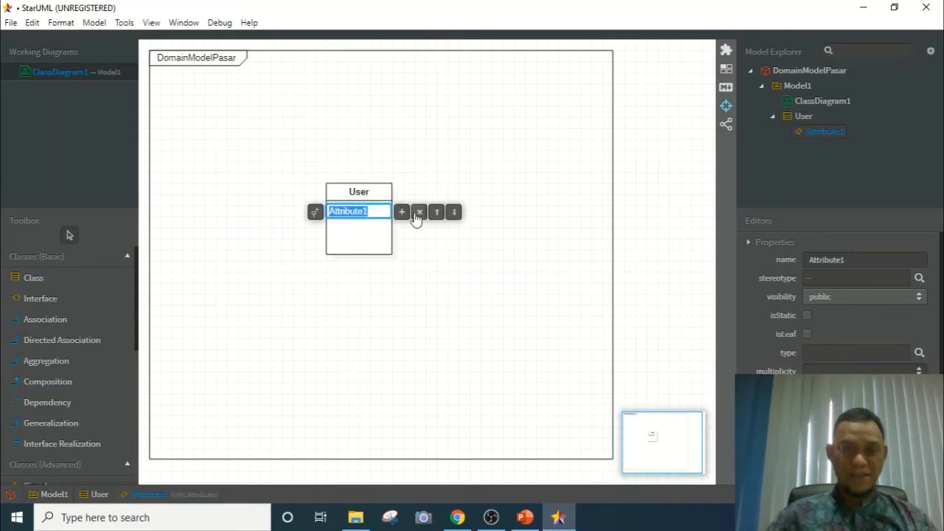
pyautogui.click(318, 216)
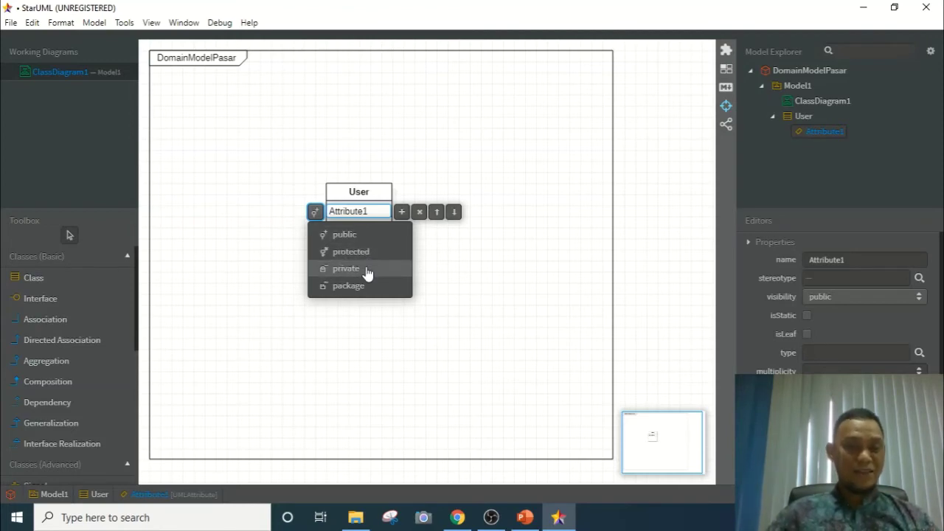
pyautogui.click(367, 270)
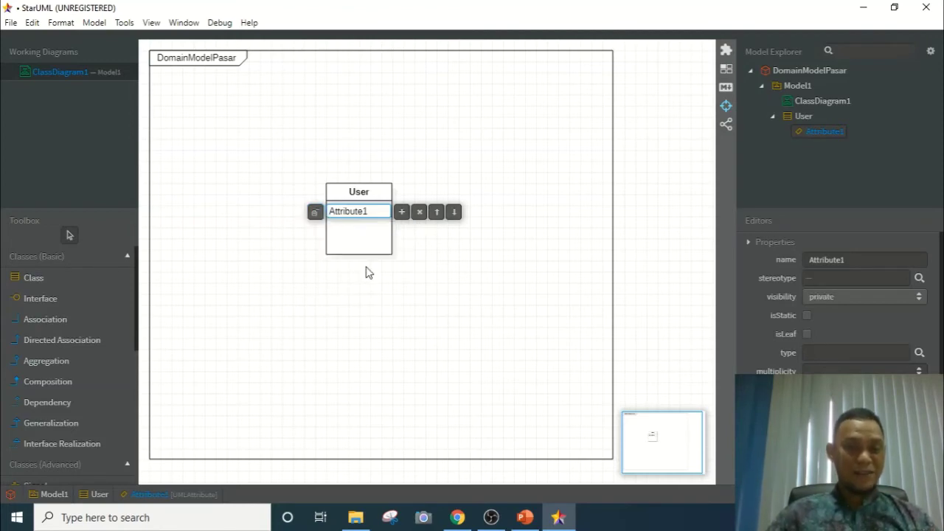
# Switch to PowerPoint and view the reference domain model on slide 18 full screen to check the User class attributes
pyautogui.click(563, 521)
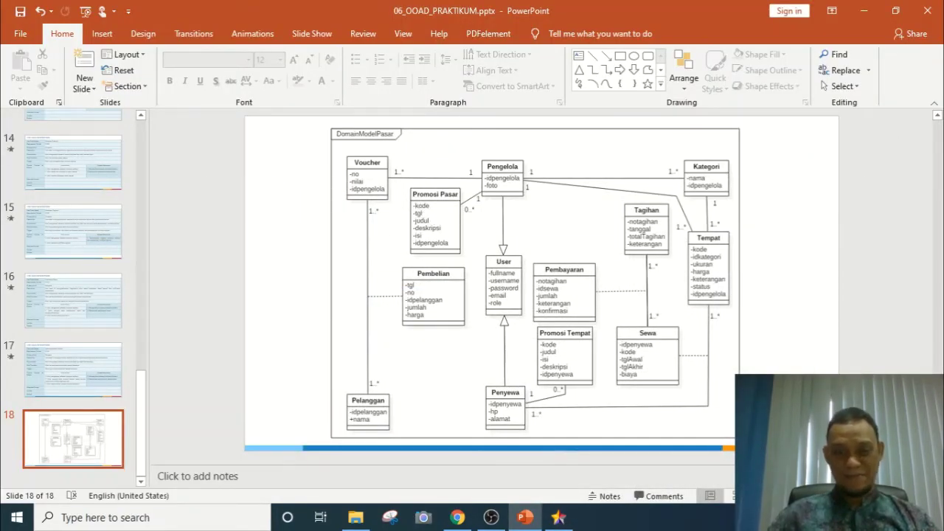
pyautogui.hotkey('shift', 'F5')
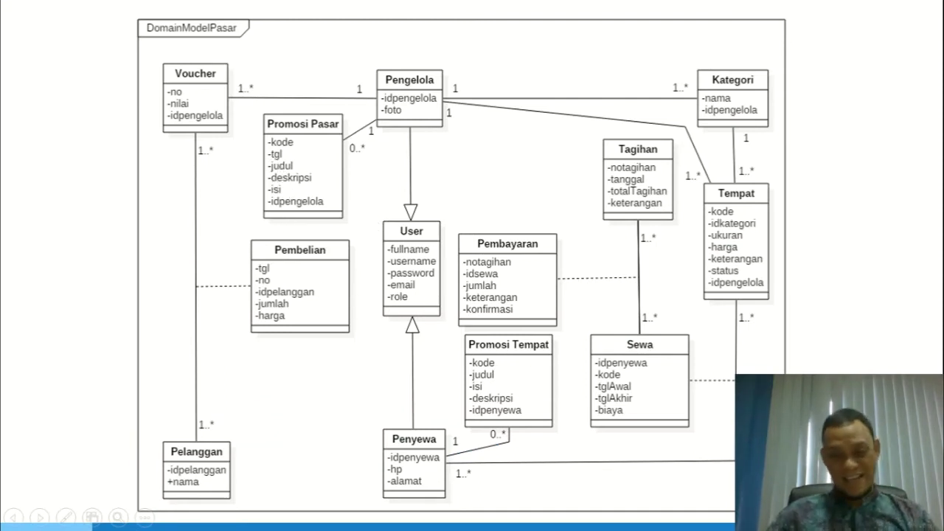
pyautogui.press('Escape')
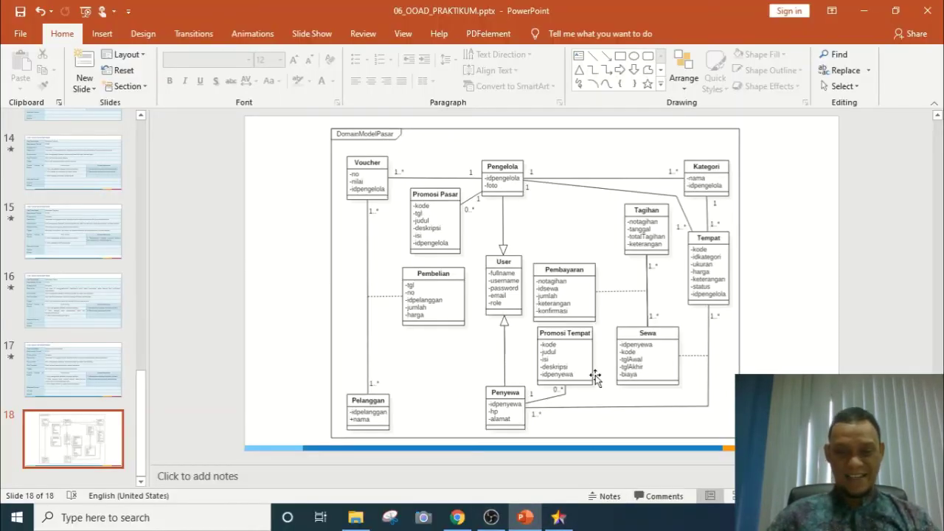
# Return to StarUML and name the User class's first attribute id
pyautogui.click(491, 518)
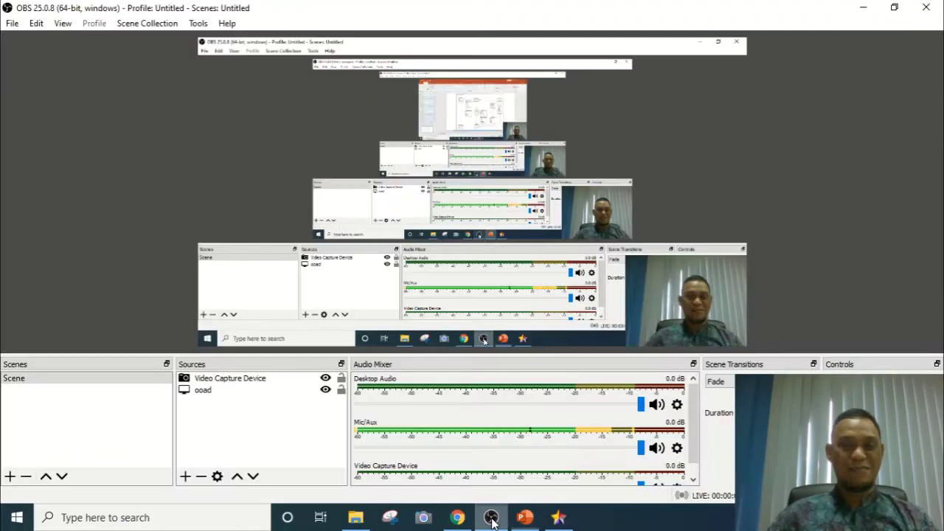
pyautogui.click(558, 519)
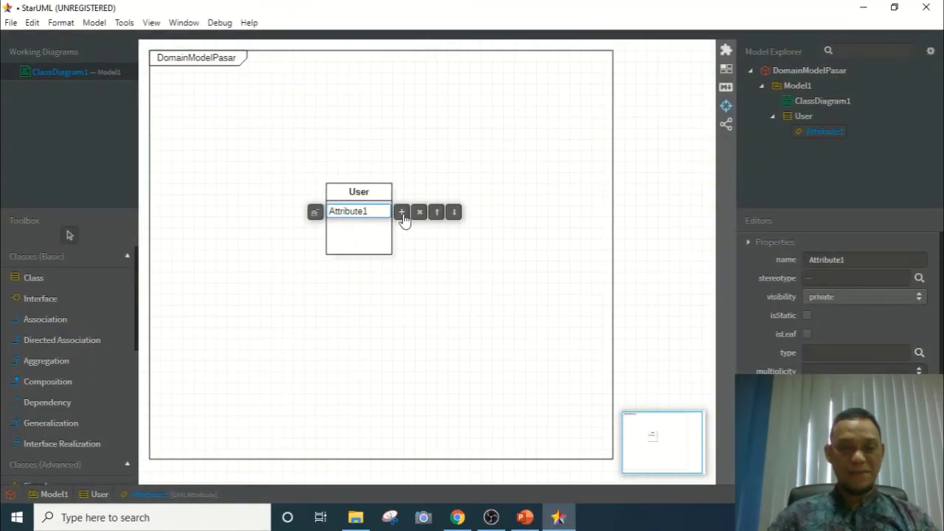
pyautogui.click(381, 212)
pyautogui.press('BackSpace')
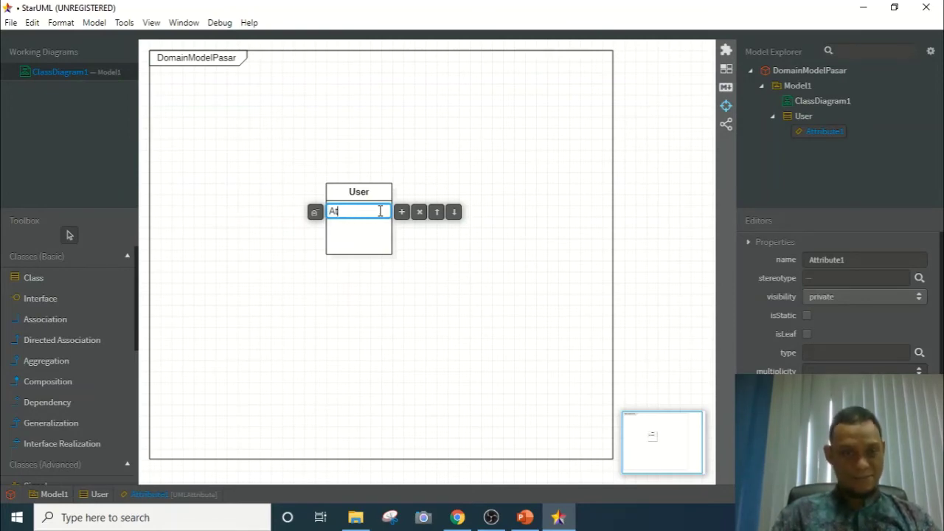
pyautogui.press('BackSpace')
pyautogui.press('BackSpace')
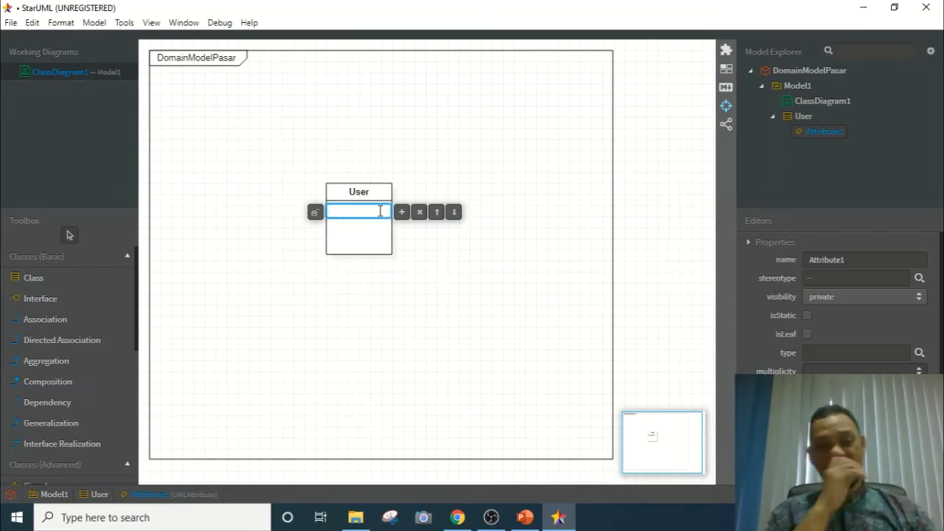
pyautogui.write('id')
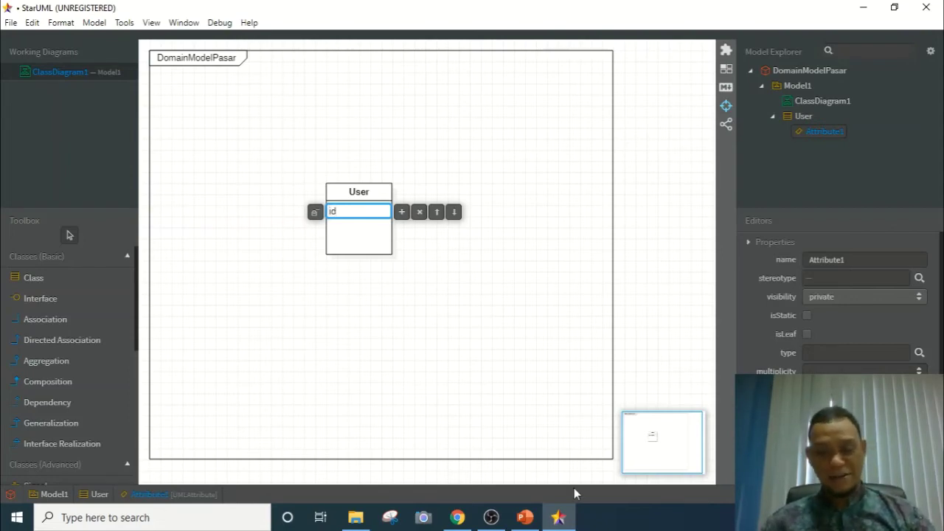
# Check the reference diagram in PowerPoint, return to StarUML, and add a private attribute named username below id in the User class
pyautogui.click(525, 519)
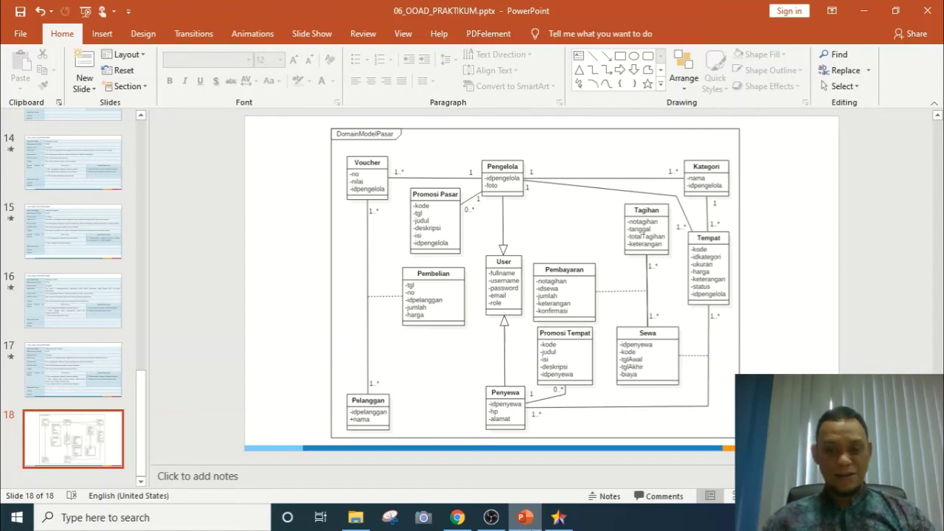
pyautogui.click(558, 518)
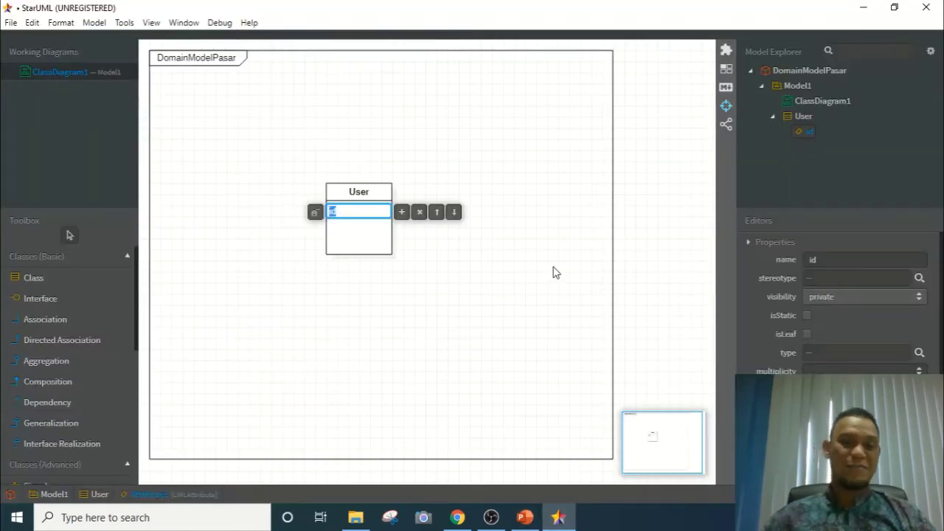
pyautogui.click(403, 211)
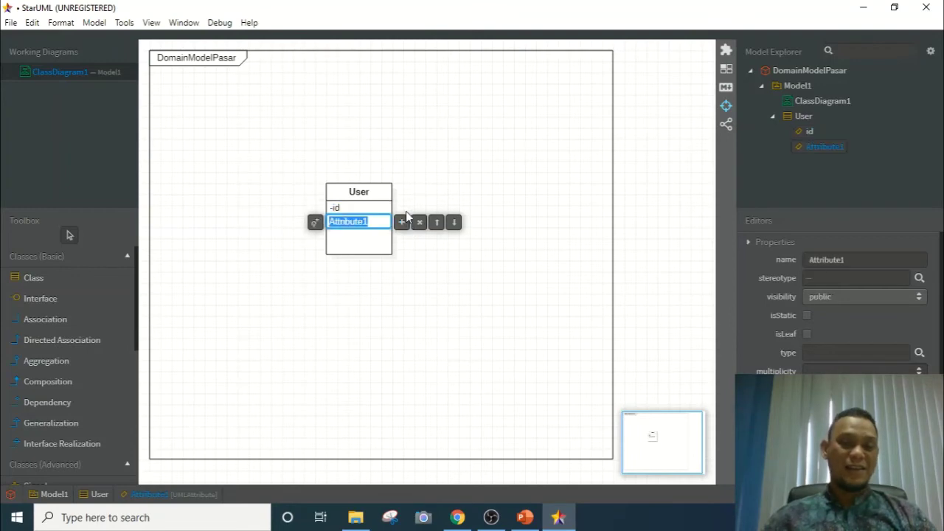
pyautogui.click(315, 222)
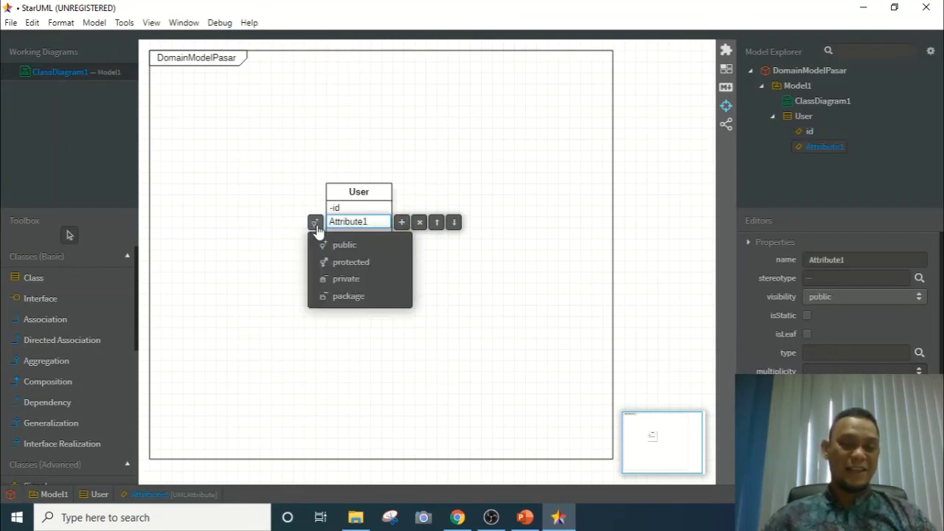
pyautogui.click(333, 281)
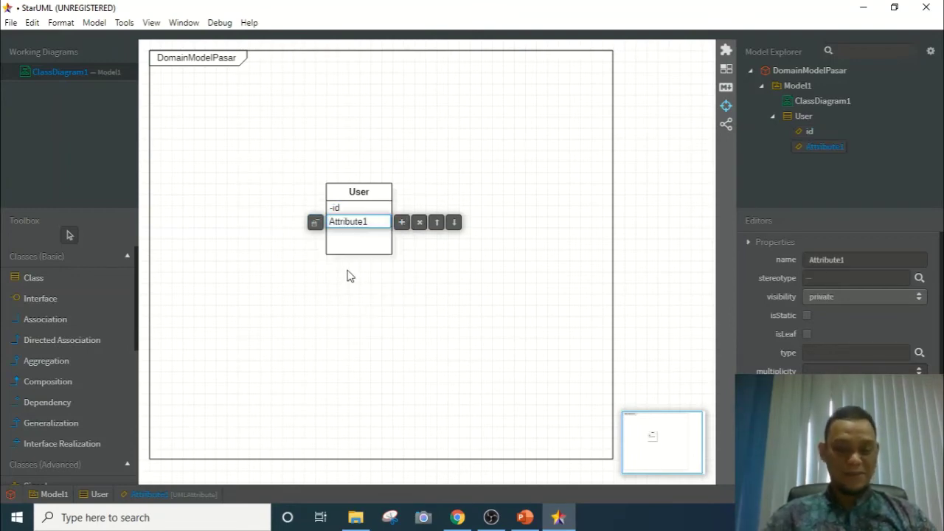
pyautogui.click(374, 226)
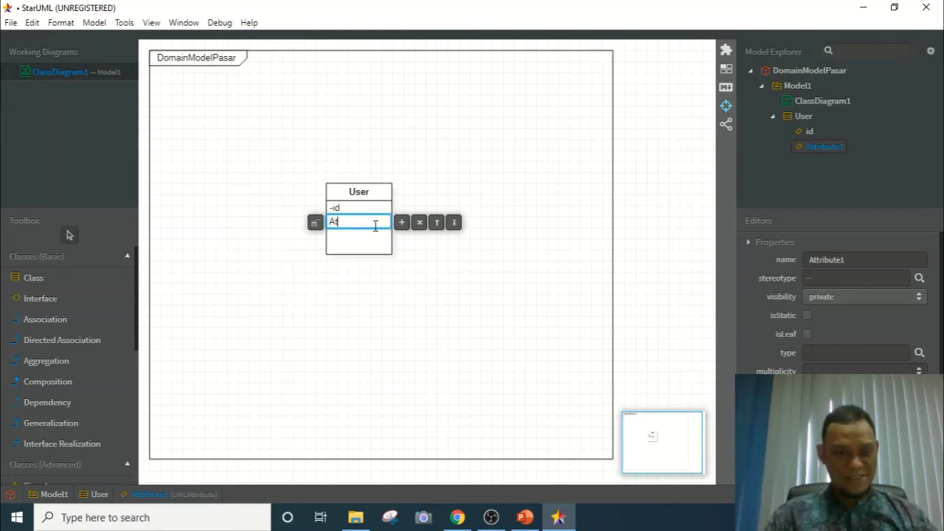
pyautogui.write('A')
pyautogui.press('BackSpace')
pyautogui.write('usern')
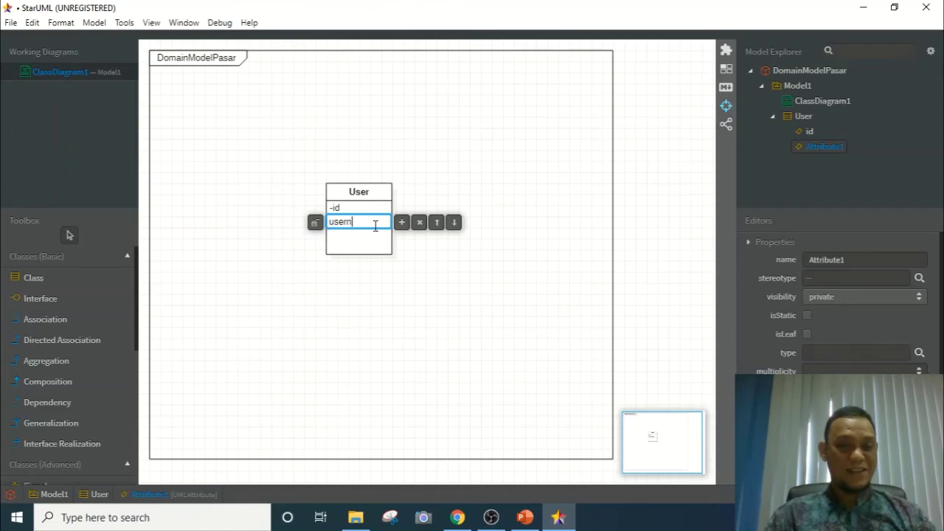
pyautogui.write('ame')
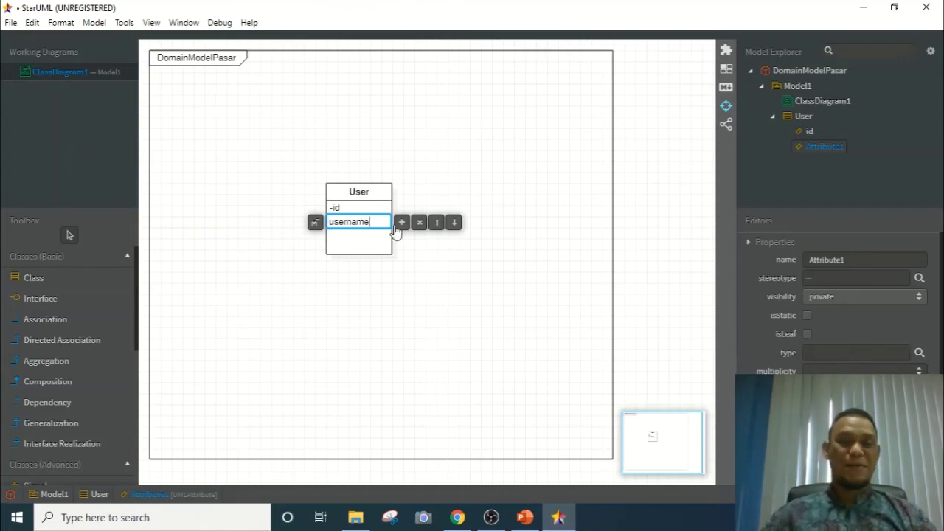
# Add a third attribute named password to the User class with private visibility
pyautogui.click(402, 222)
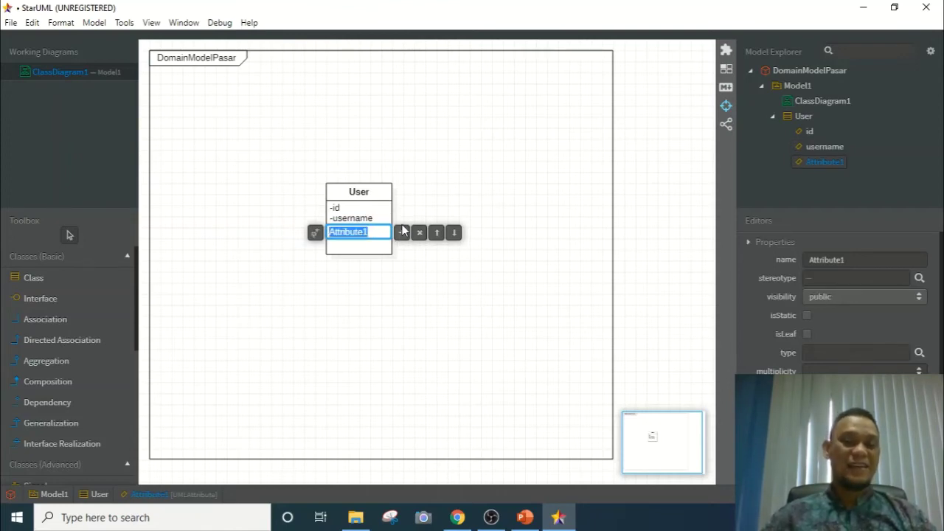
pyautogui.click(315, 232)
pyautogui.click(334, 291)
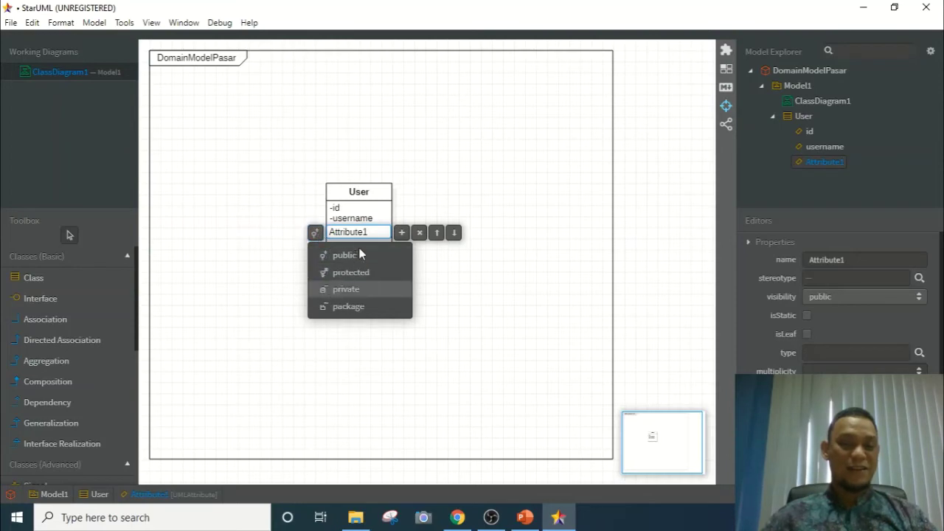
pyautogui.press('BackSpace')
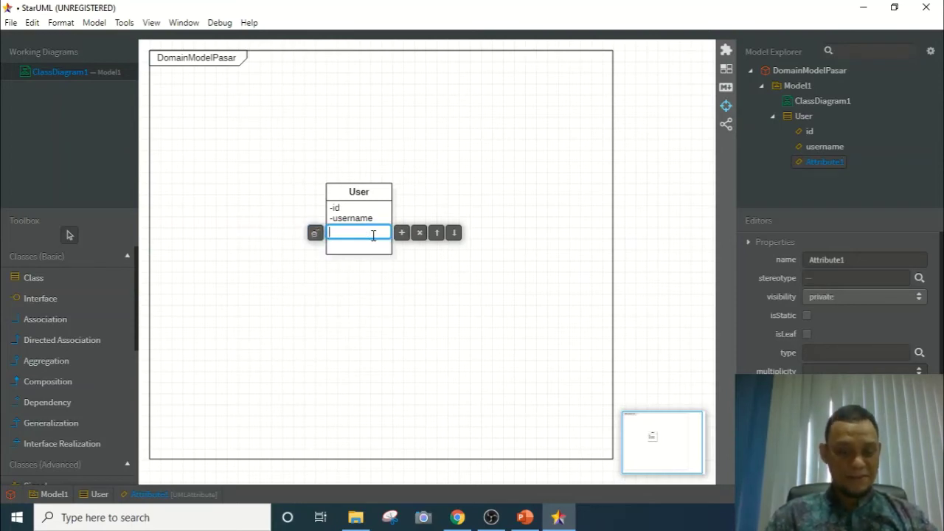
pyautogui.write('password')
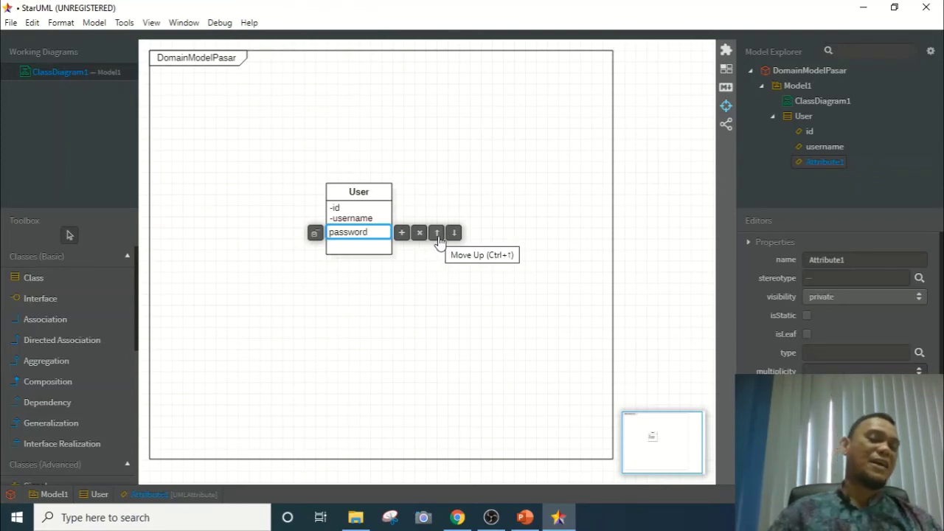
pyautogui.click(399, 285)
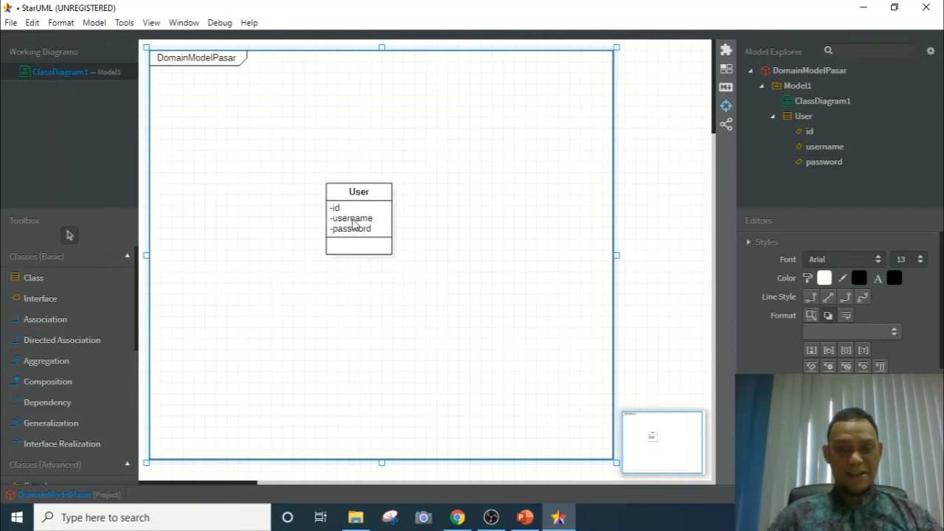
# Move the User class slightly down in the frame and add a subclass centred directly beneath it
pyautogui.moveTo(362, 212); pyautogui.dragTo(364, 232)
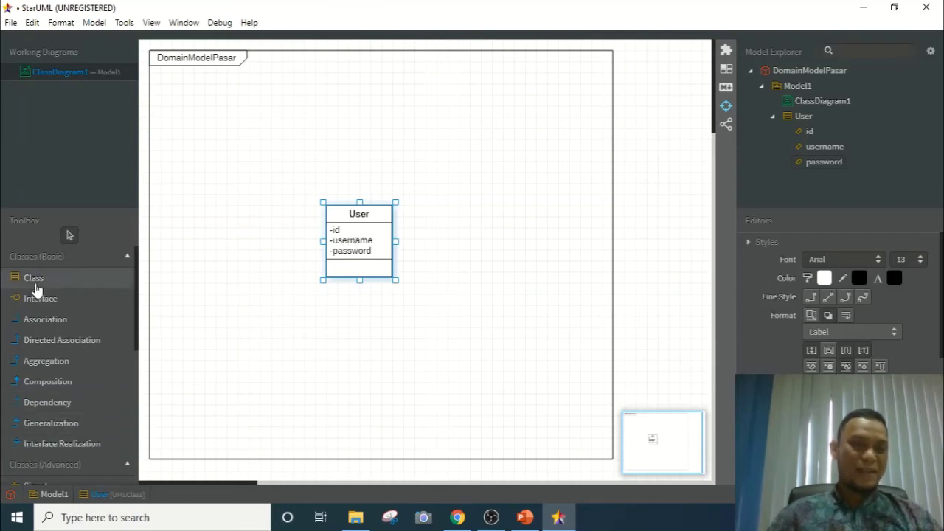
pyautogui.doubleClick(363, 231)
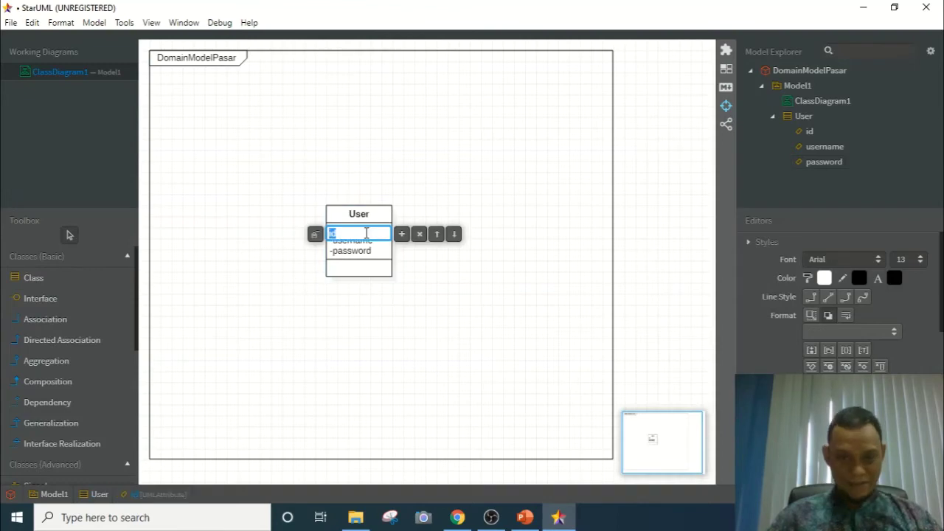
pyautogui.doubleClick(367, 214)
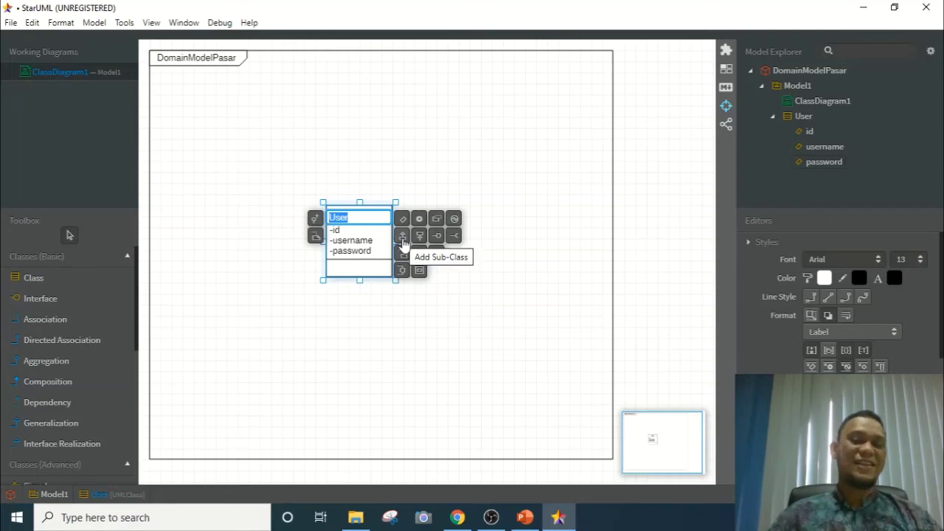
pyautogui.click(363, 185)
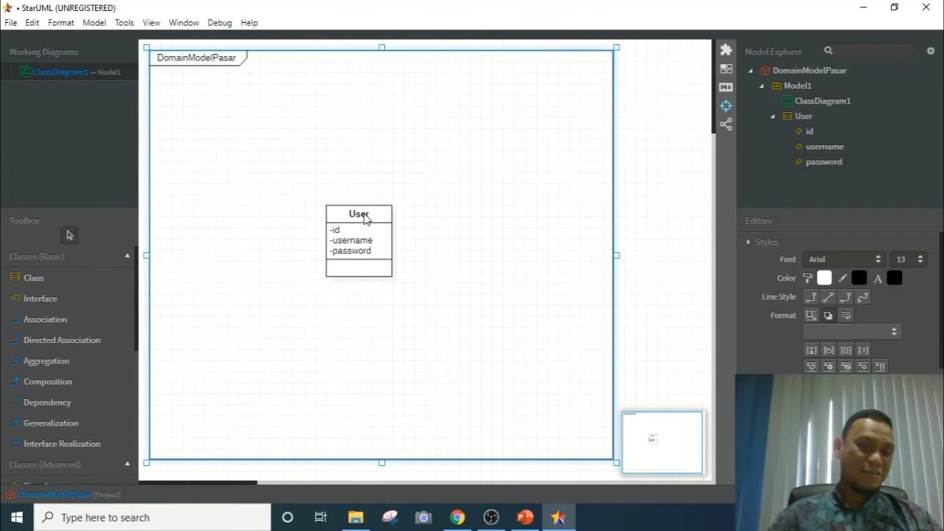
pyautogui.doubleClick(365, 218)
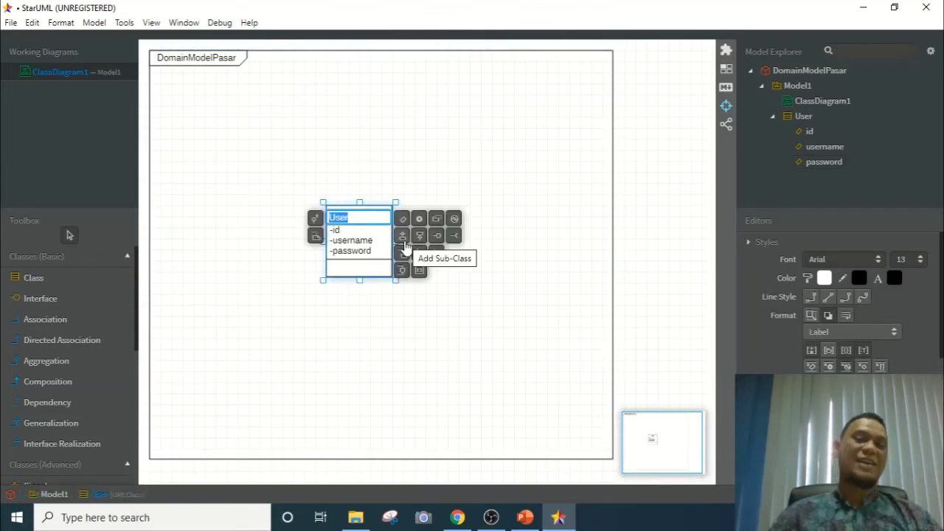
pyautogui.click(404, 244)
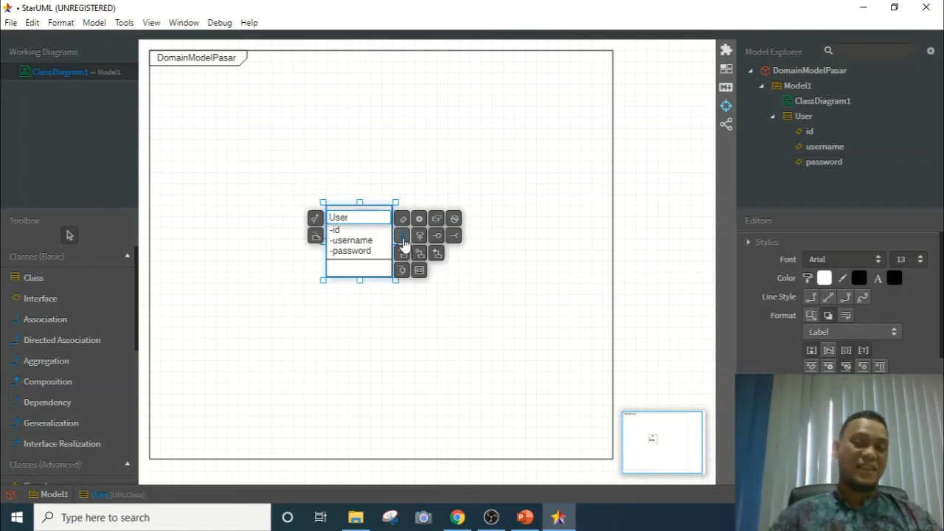
pyautogui.moveTo(343, 339); pyautogui.dragTo(360, 342)
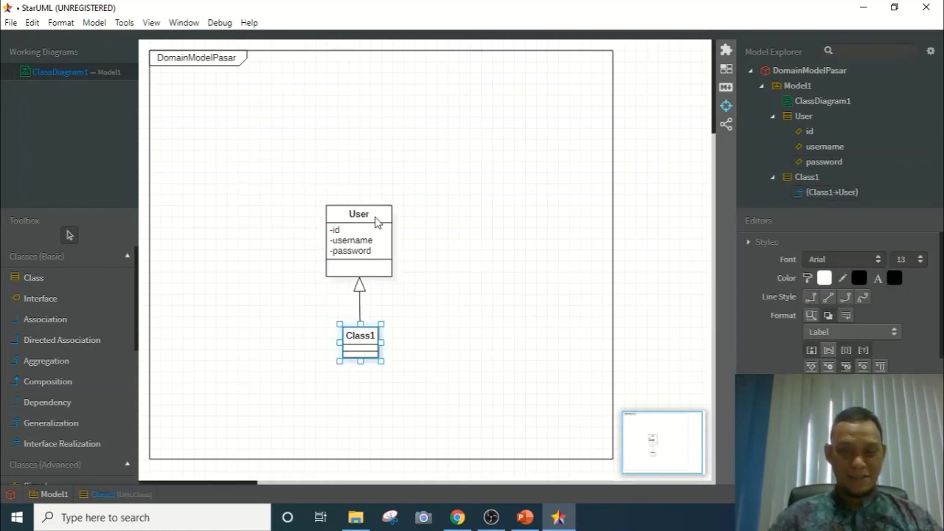
# Add a second subclass to the User class and place it centred above User
pyautogui.doubleClick(375, 223)
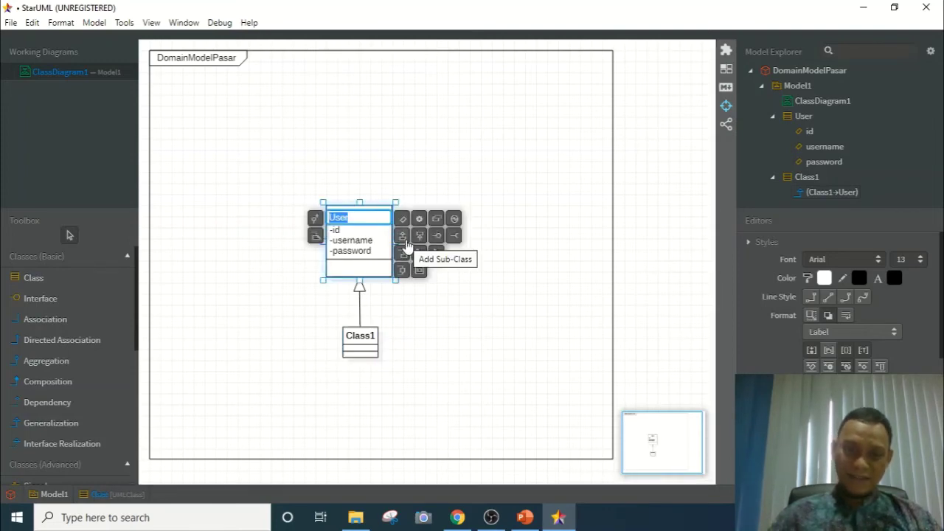
pyautogui.click(404, 244)
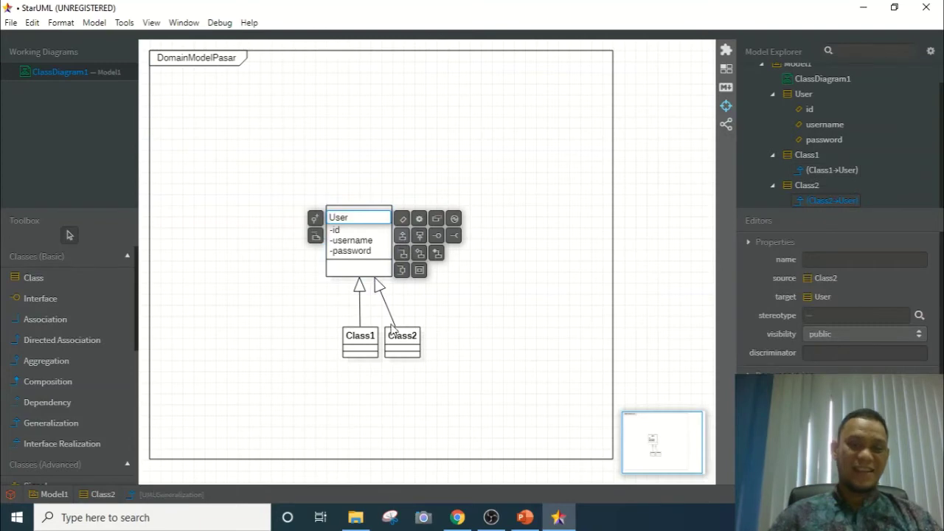
pyautogui.moveTo(403, 338); pyautogui.dragTo(366, 123)
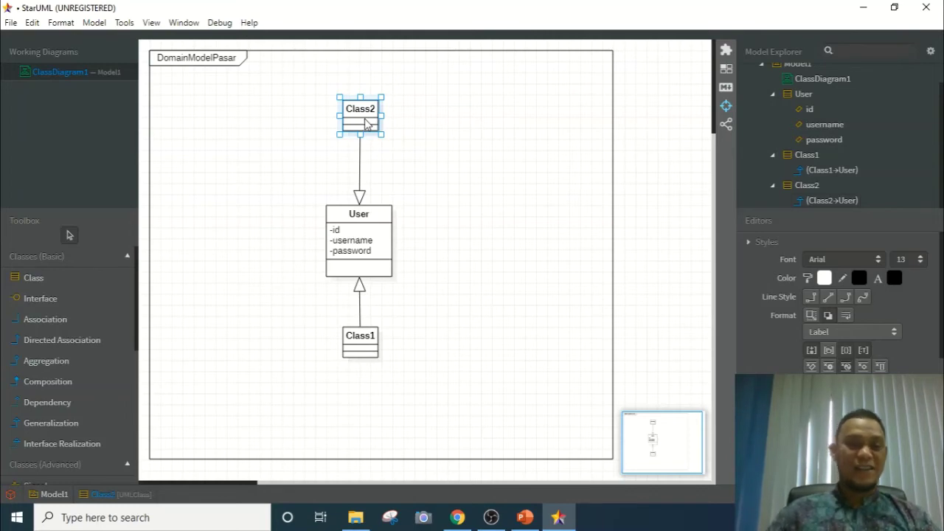
# Rename the subclass above User as Pengelola
pyautogui.doubleClick(366, 109)
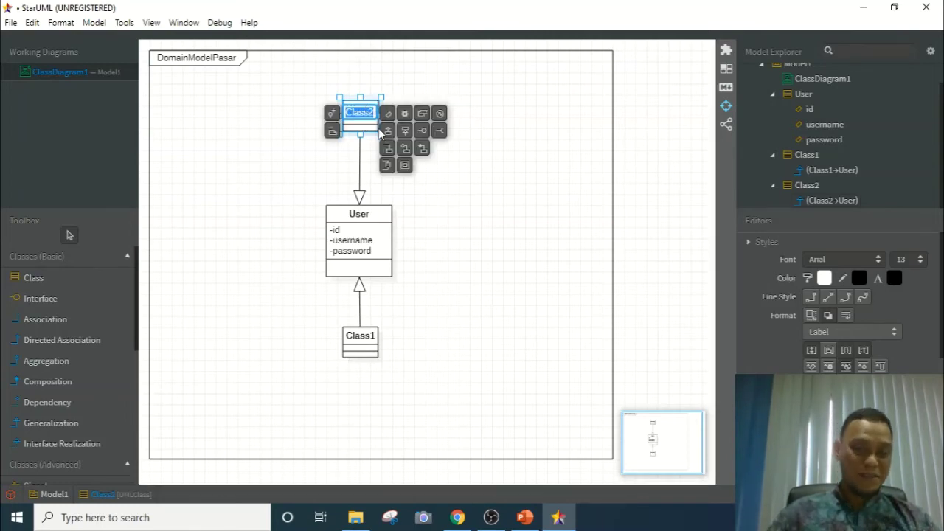
pyautogui.write('Peng')
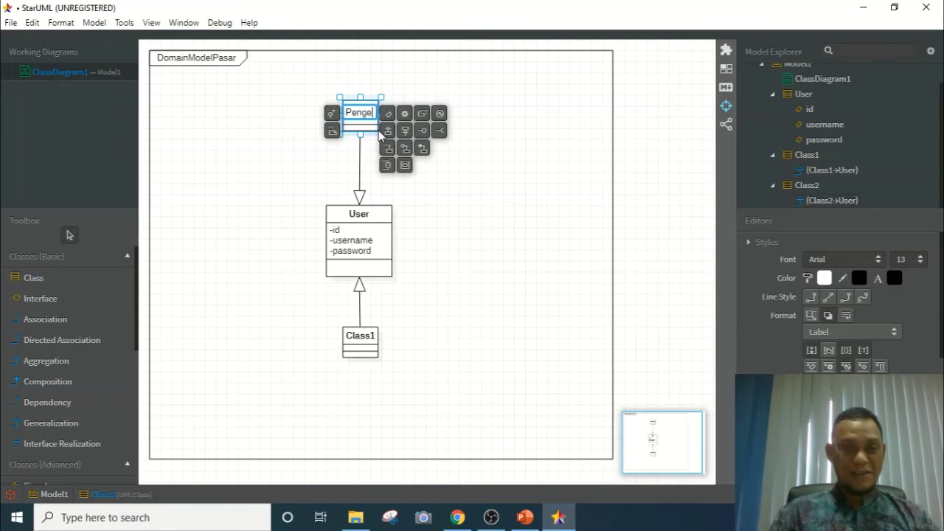
pyautogui.write('elola')
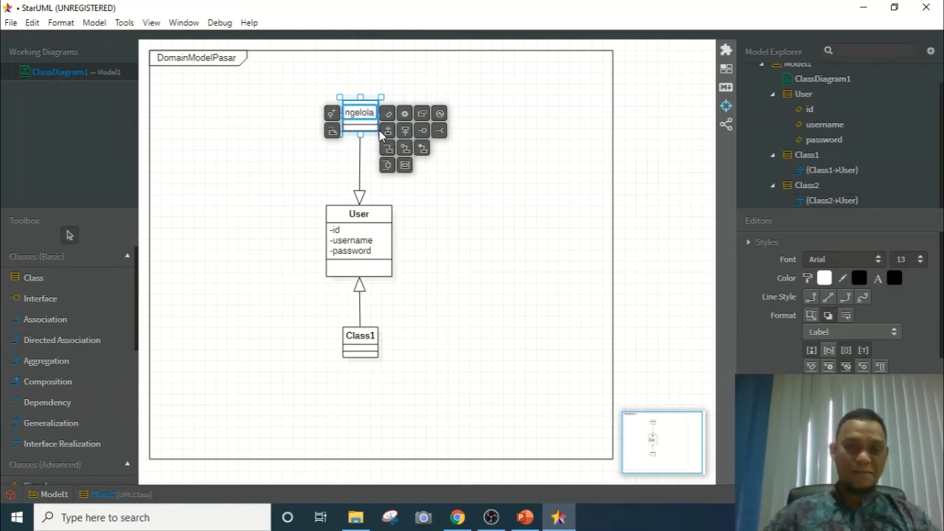
# Rename the subclass below User as Penyewa and move it slightly further down, centred under User
pyautogui.doubleClick(370, 338)
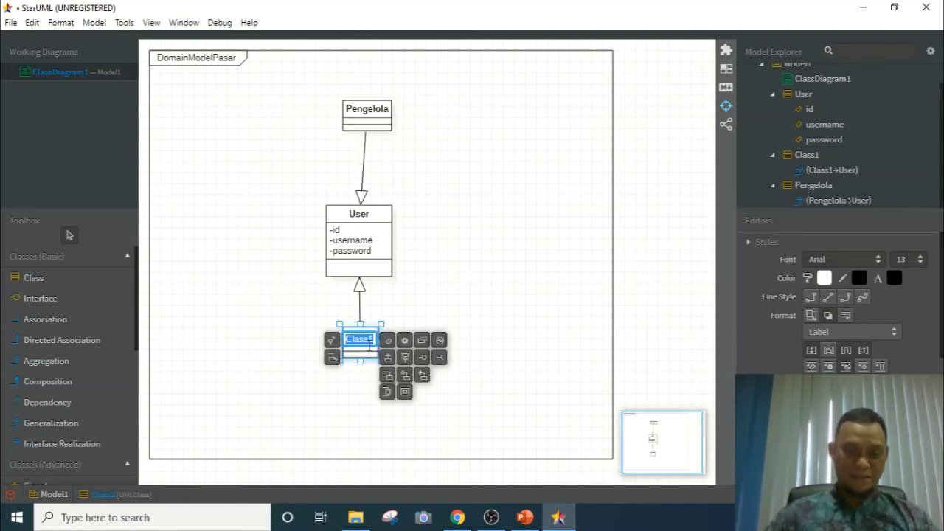
pyautogui.write('Penyewa')
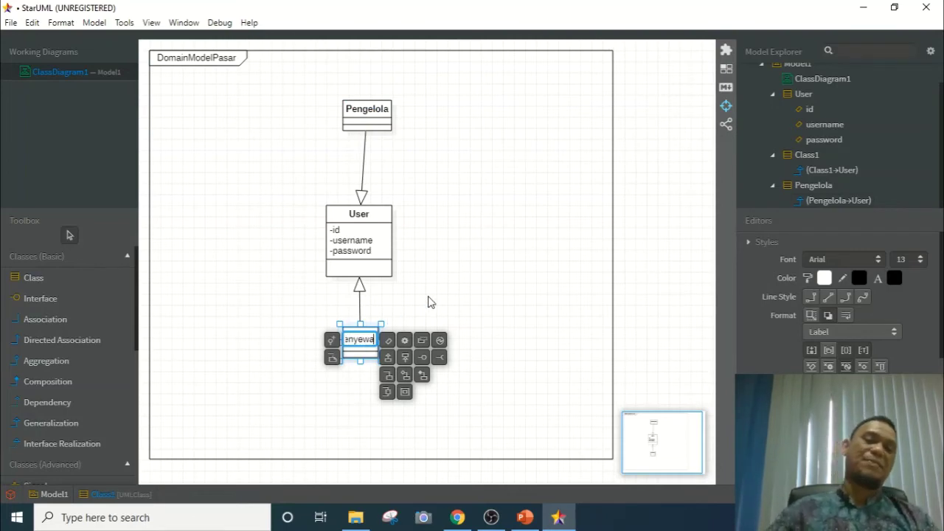
pyautogui.click(431, 301)
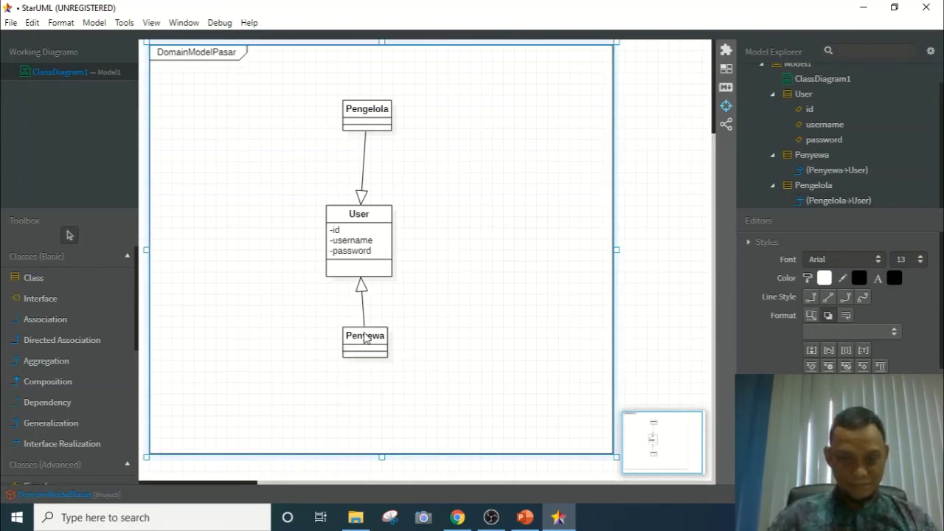
pyautogui.moveTo(365, 338); pyautogui.dragTo(363, 364)
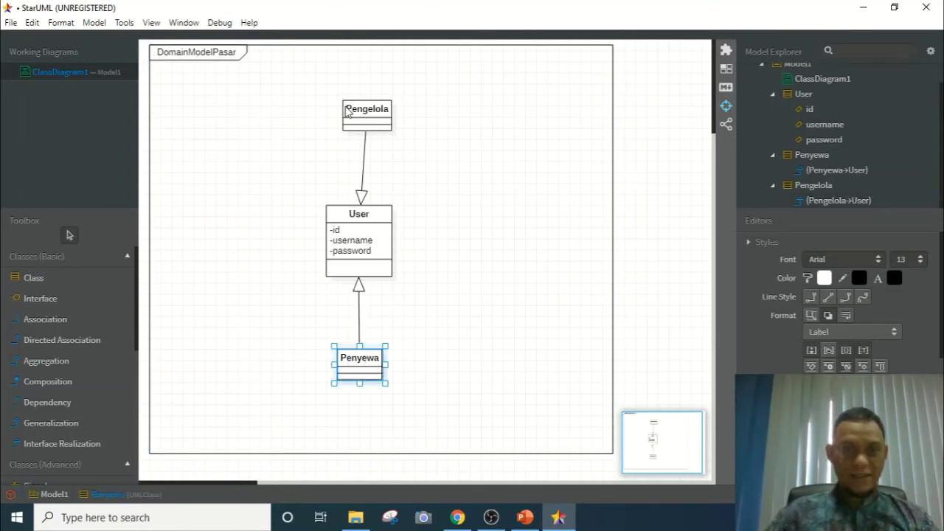
# Move the Pengelola class slightly to the left above the User class
pyautogui.click(354, 118)
pyautogui.moveTo(353, 119); pyautogui.dragTo(337, 118)
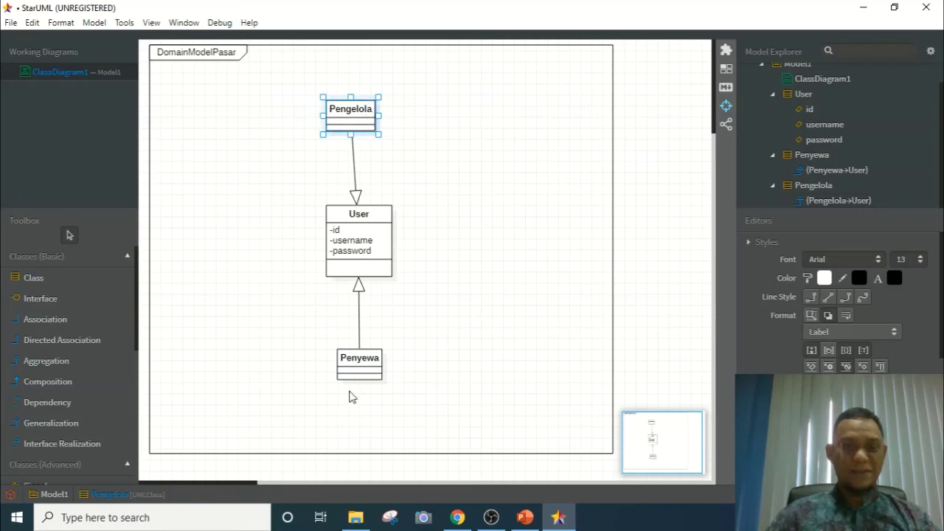
# Add a private attribute named id to the Penyewa class
pyautogui.doubleClick(371, 363)
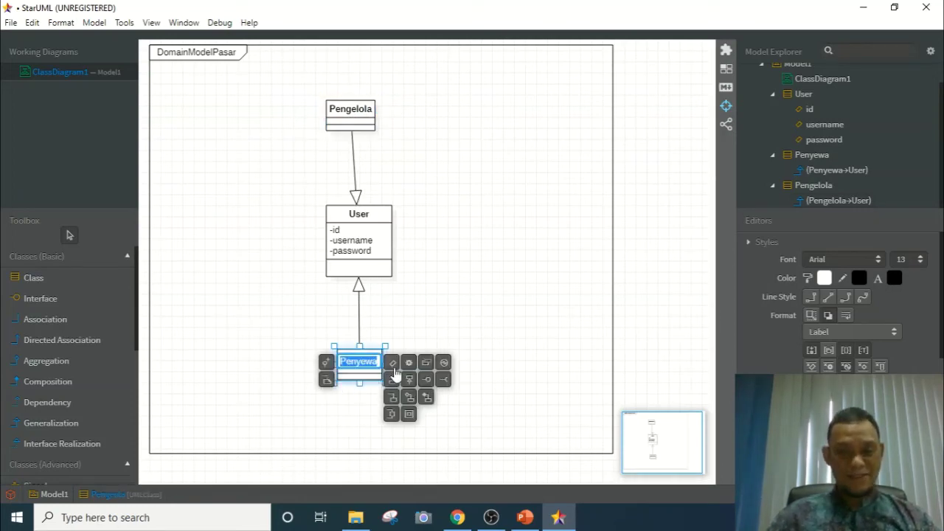
pyautogui.click(393, 364)
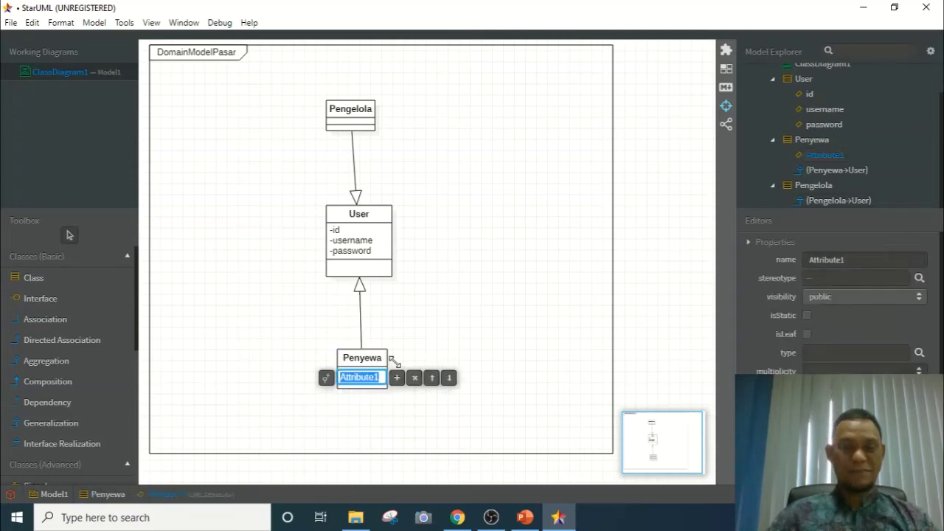
pyautogui.click(327, 378)
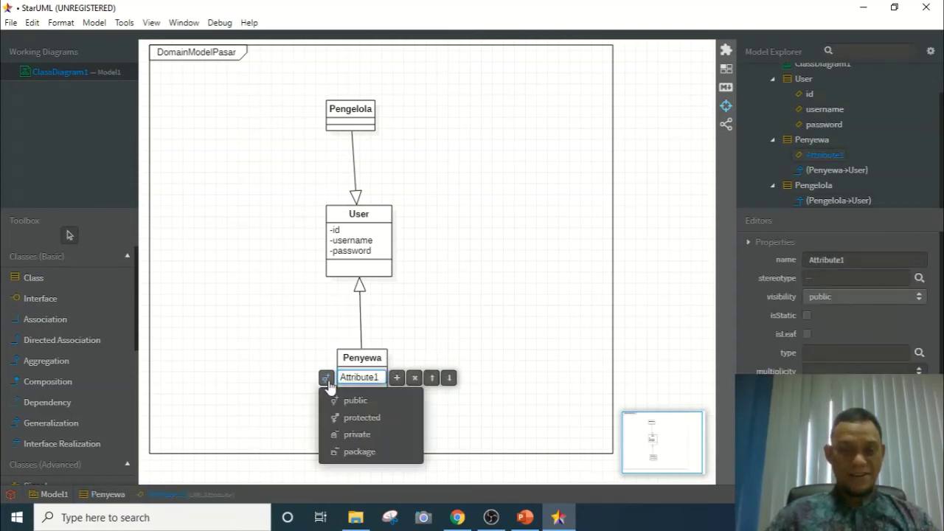
pyautogui.click(351, 435)
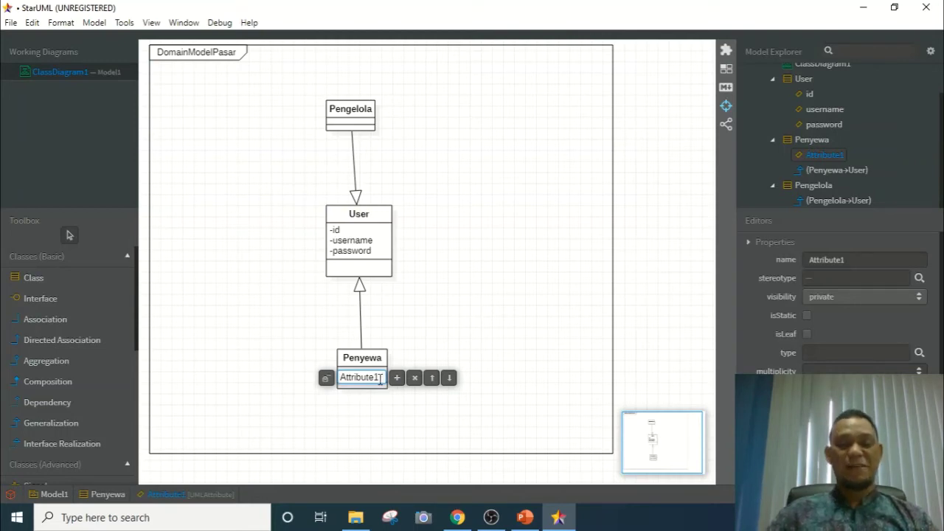
pyautogui.press('BackSpace')
pyautogui.press('BackSpace')
pyautogui.press('BackSpace')
pyautogui.press('BackSpace')
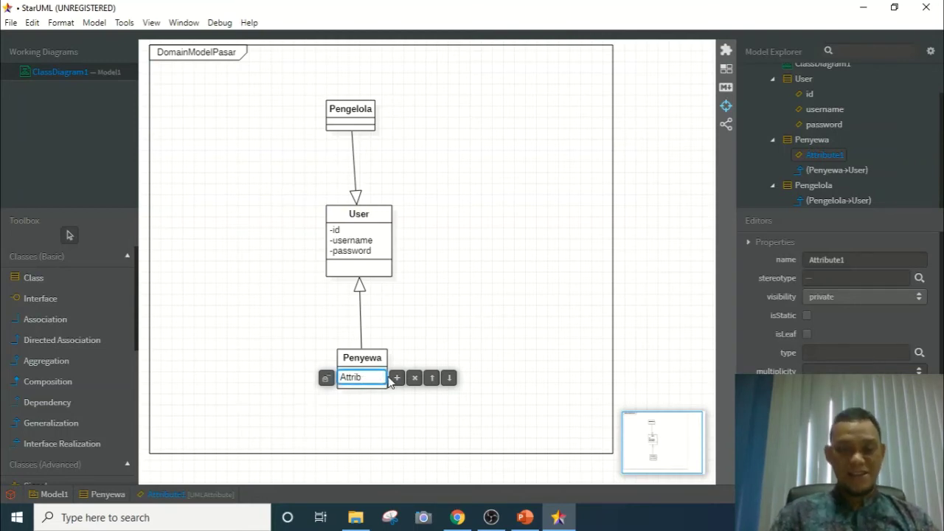
pyautogui.write('id')
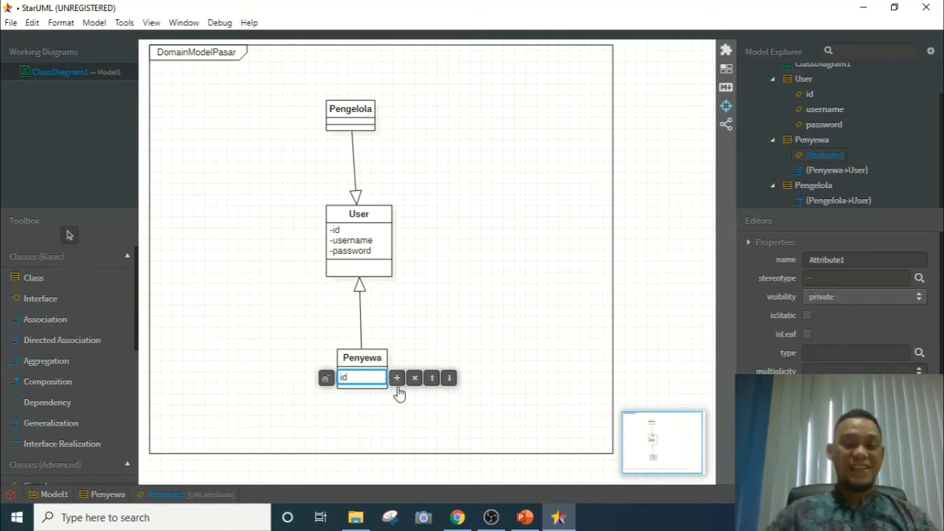
# Add a second private attribute named nama below id in the Penyewa class
pyautogui.hotkey('ctrl', 'Return')
pyautogui.click(326, 389)
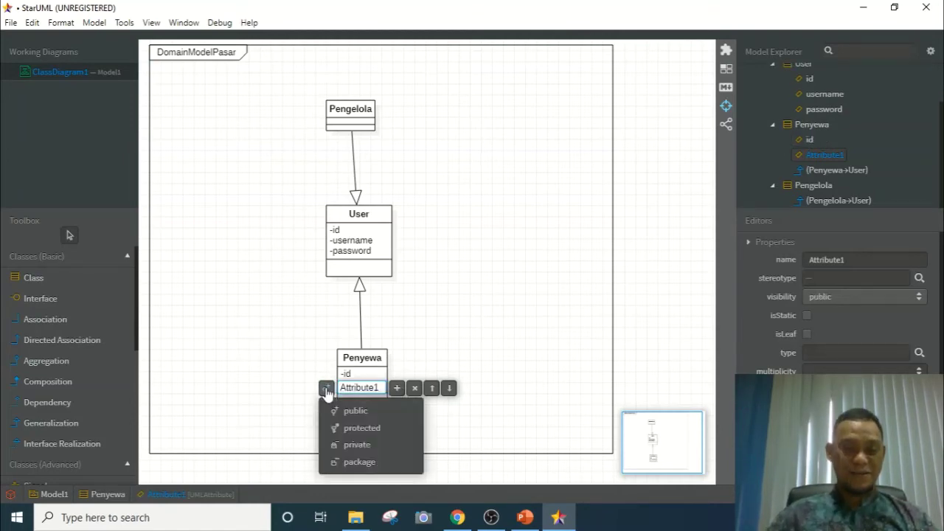
pyautogui.click(326, 389)
pyautogui.click(326, 390)
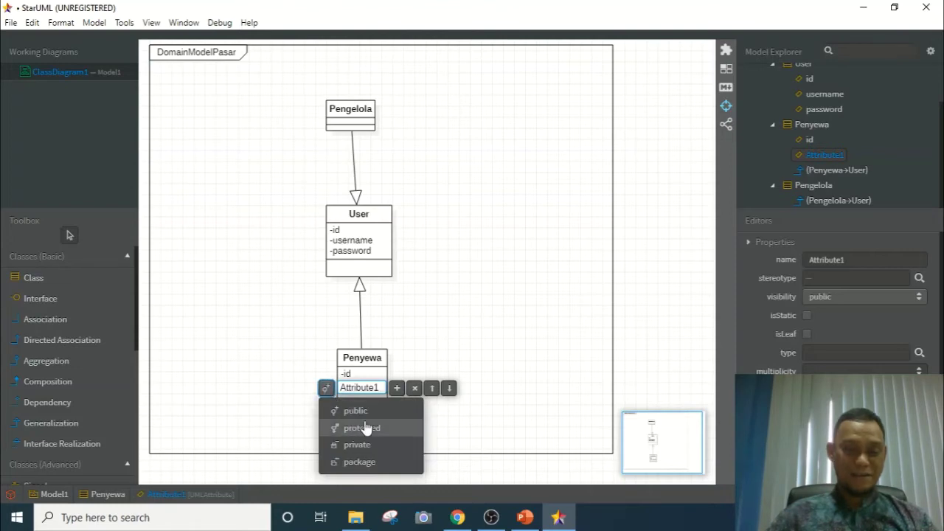
pyautogui.click(369, 447)
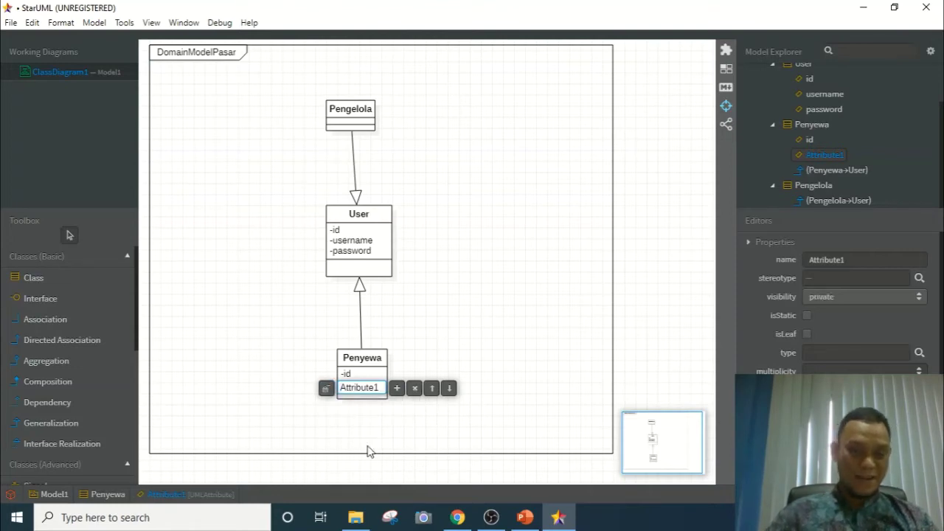
pyautogui.click(382, 388)
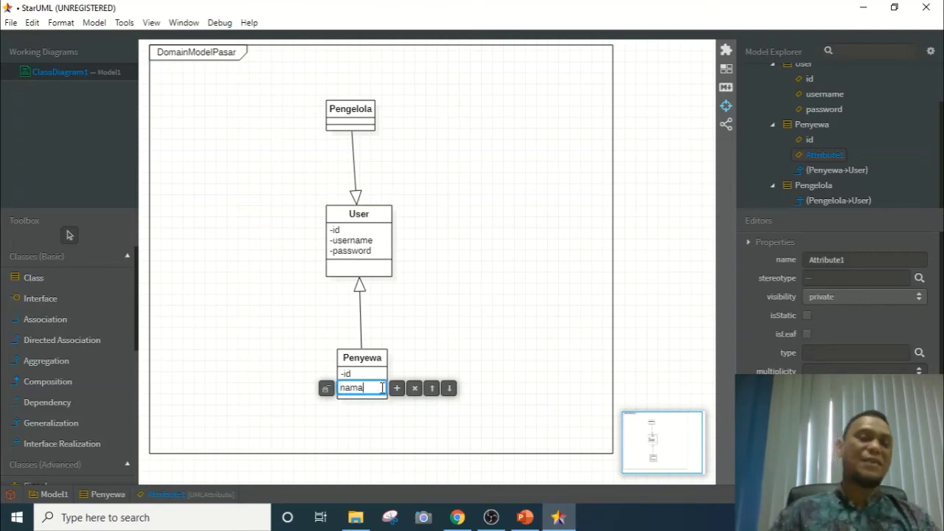
pyautogui.press('Return')
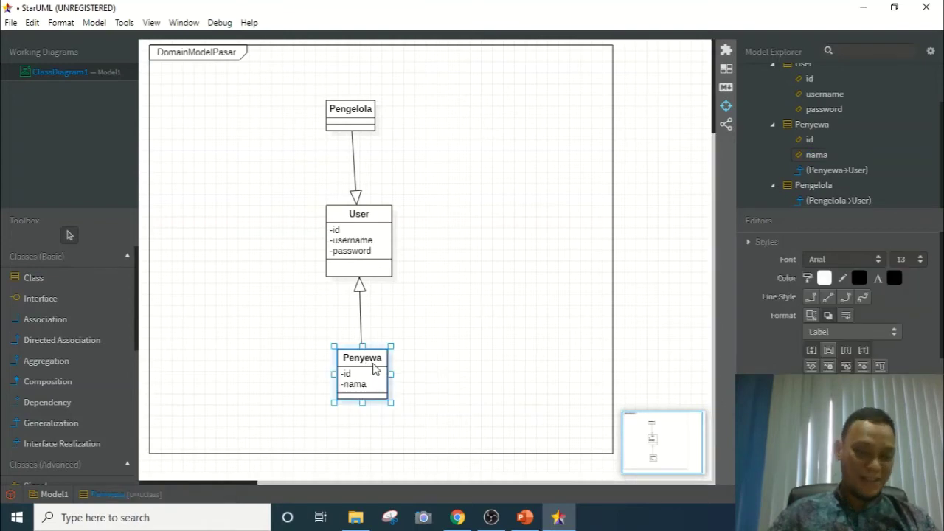
# Check the reference diagram in PowerPoint, return to StarUML and add a private attribute named id to the Pengelola class
pyautogui.click(525, 518)
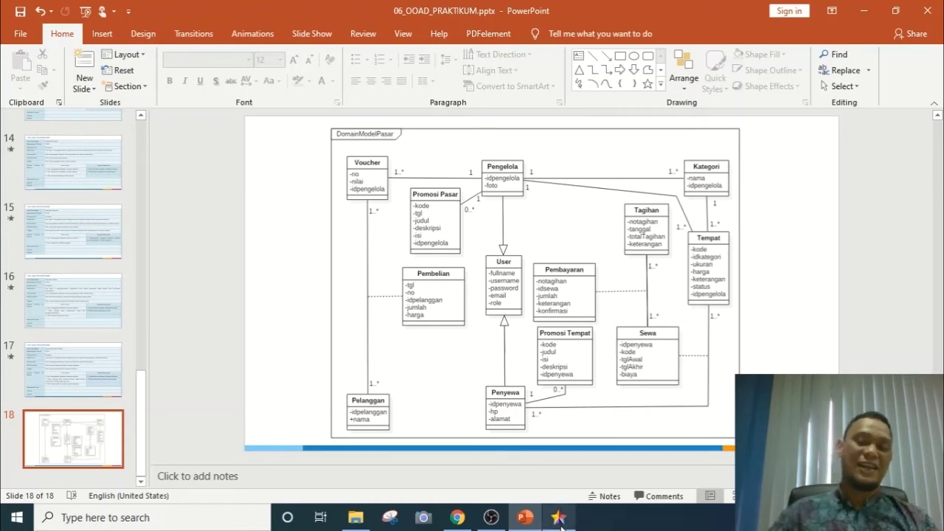
pyautogui.click(560, 517)
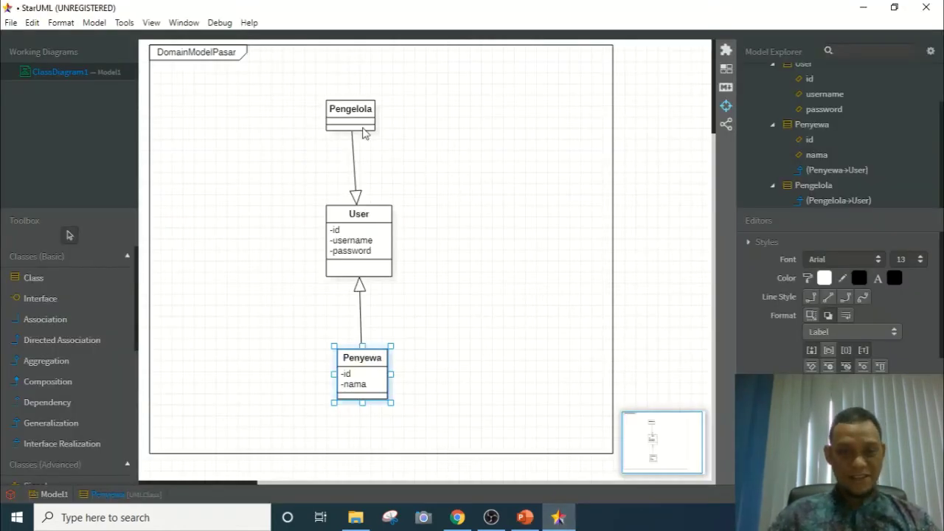
pyautogui.click(357, 115)
pyautogui.doubleClick(355, 115)
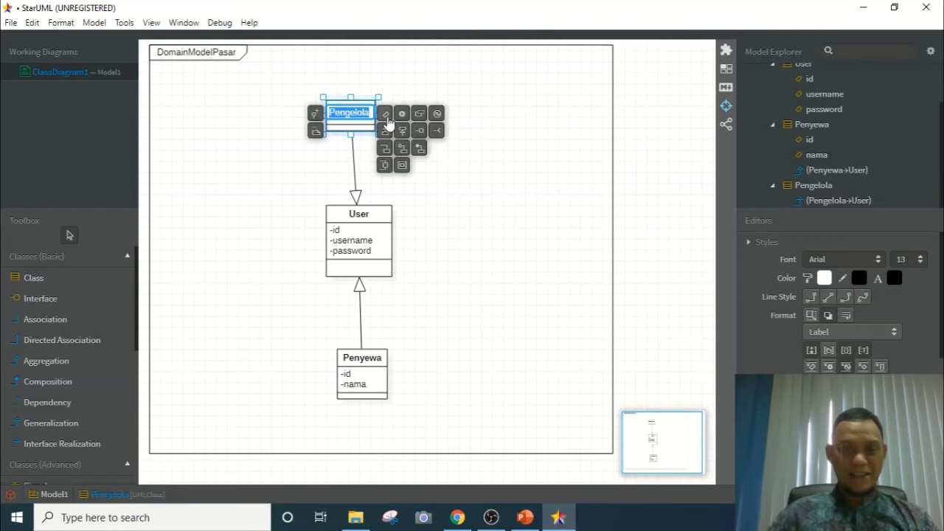
pyautogui.click(386, 119)
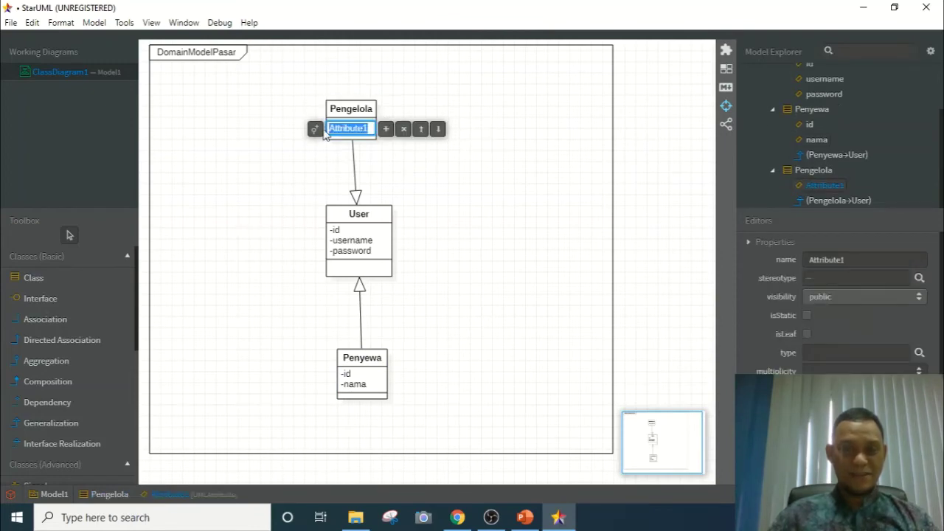
pyautogui.click(316, 130)
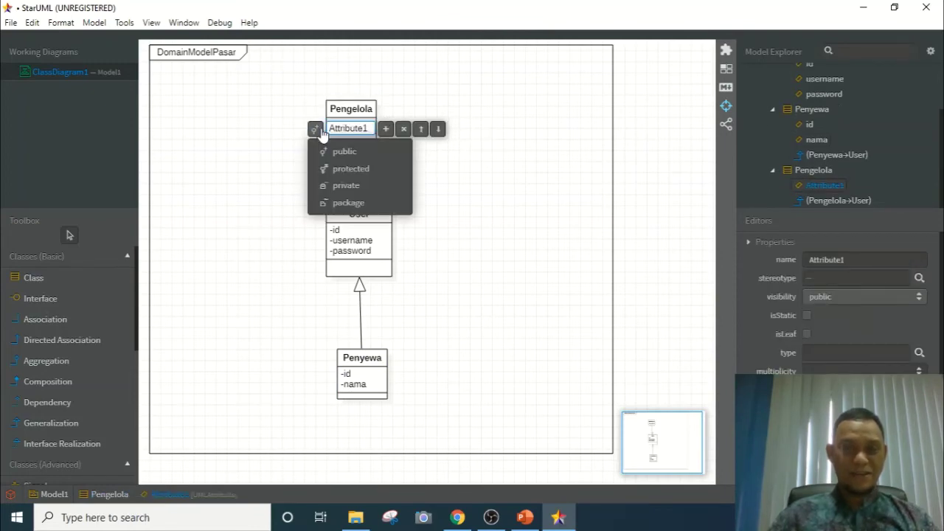
pyautogui.click(334, 185)
pyautogui.doubleClick(369, 127)
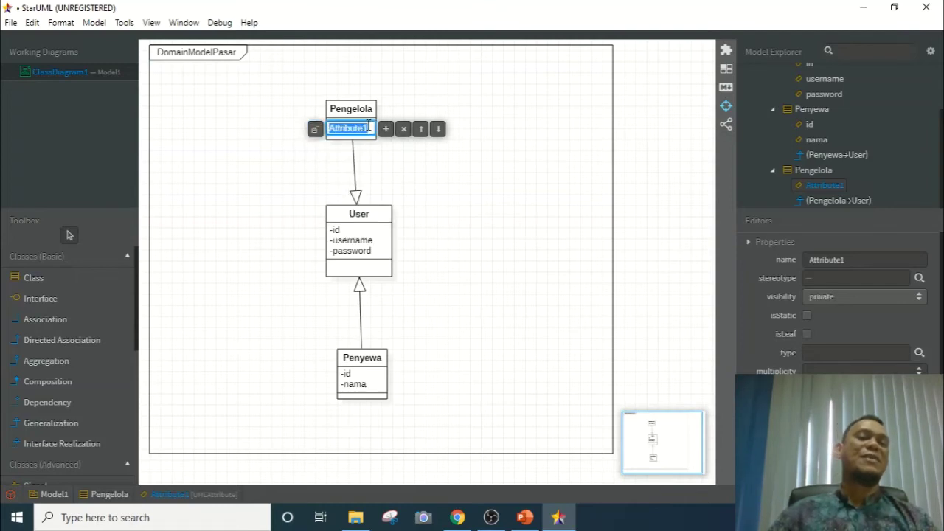
pyautogui.click(371, 129)
pyautogui.press('BackSpace')
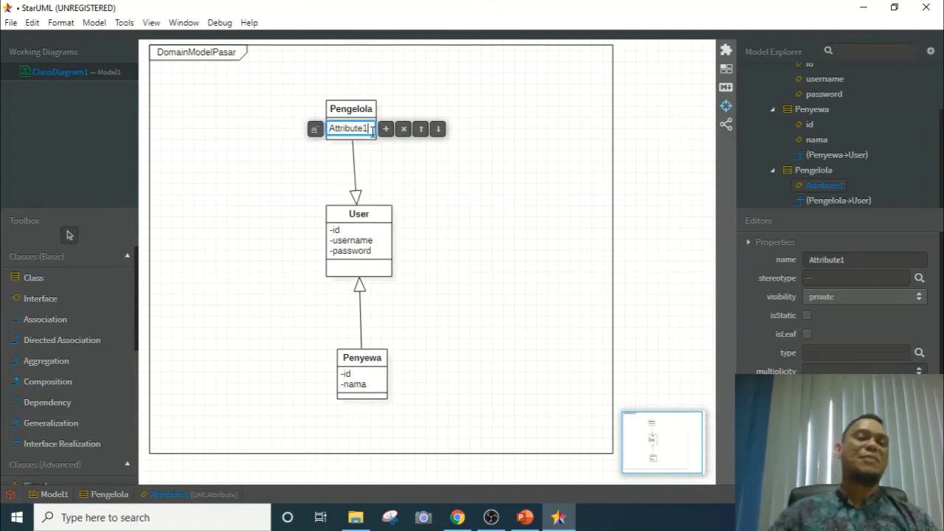
pyautogui.press('BackSpace')
pyautogui.press('BackSpace')
pyautogui.press('BackSpace')
pyautogui.press('BackSpace')
pyautogui.press('BackSpace')
pyautogui.press('BackSpace')
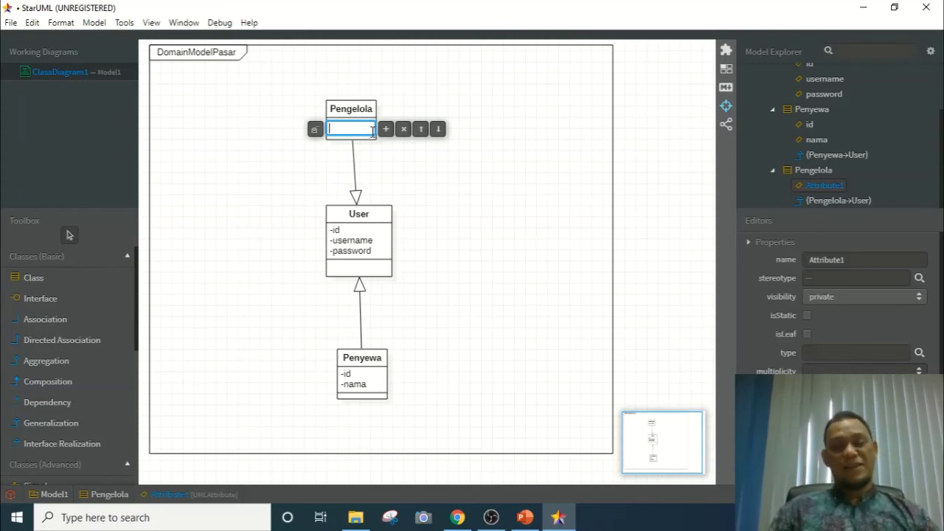
pyautogui.write('id')
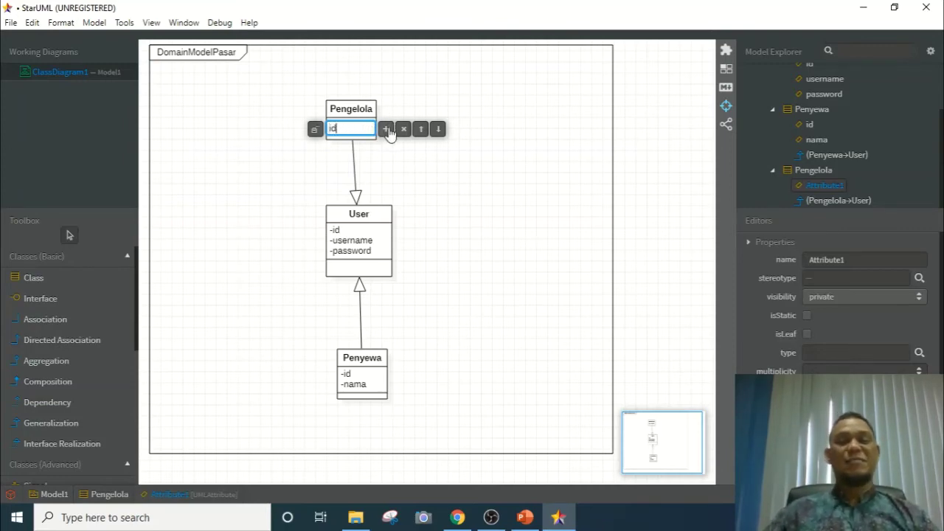
# Add a private attribute named nama to the Pengelola class and align the class vertically with User and Penyewa
pyautogui.click(387, 130)
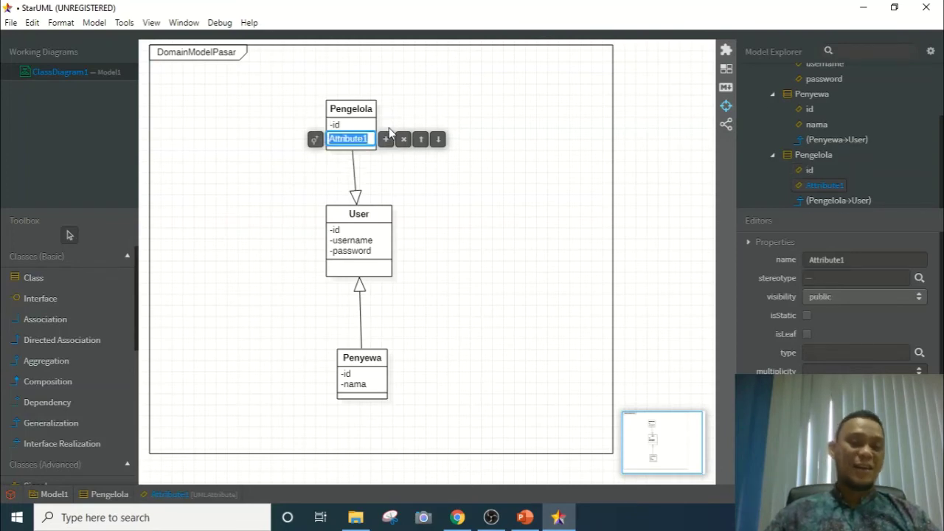
pyautogui.click(315, 139)
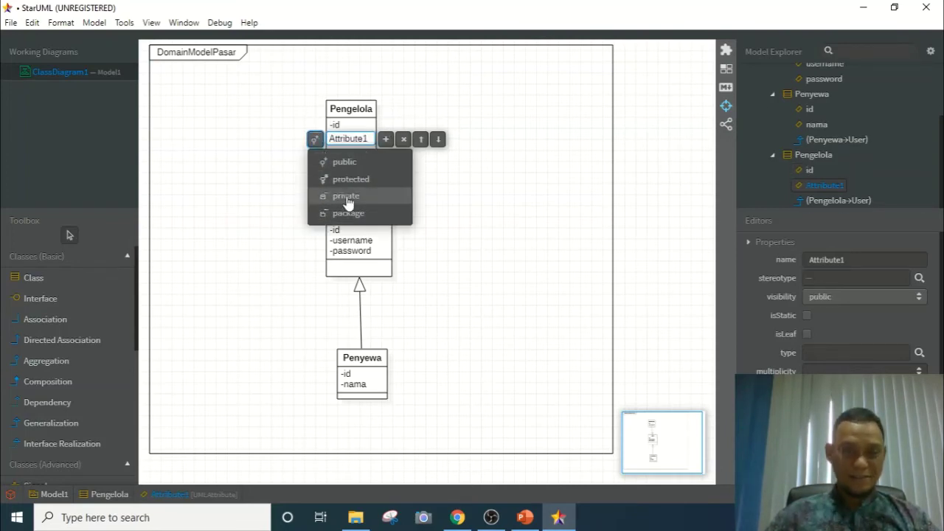
pyautogui.click(346, 196)
pyautogui.doubleClick(358, 144)
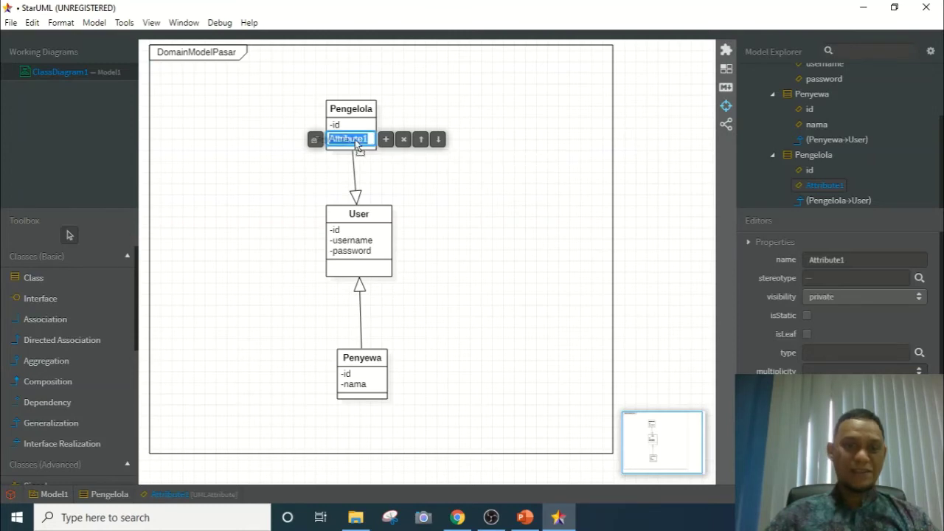
pyautogui.write('nama')
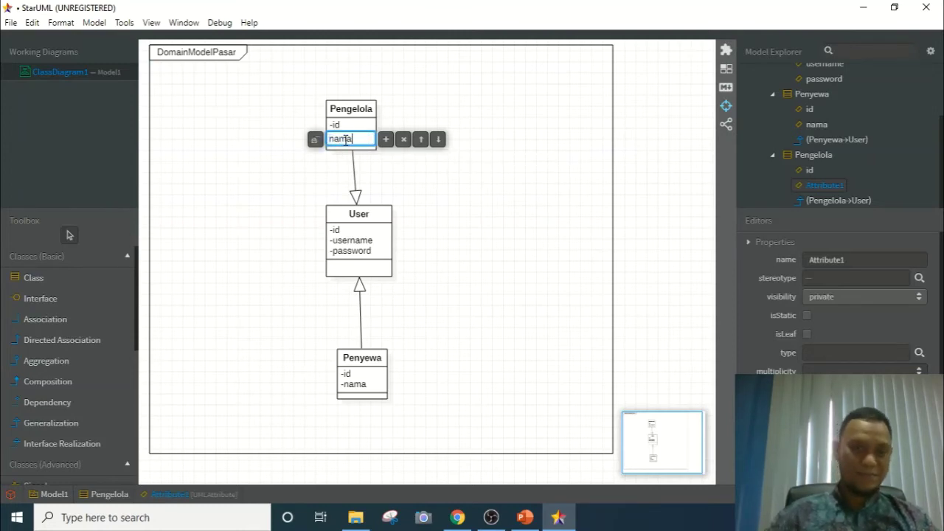
pyautogui.click(348, 112)
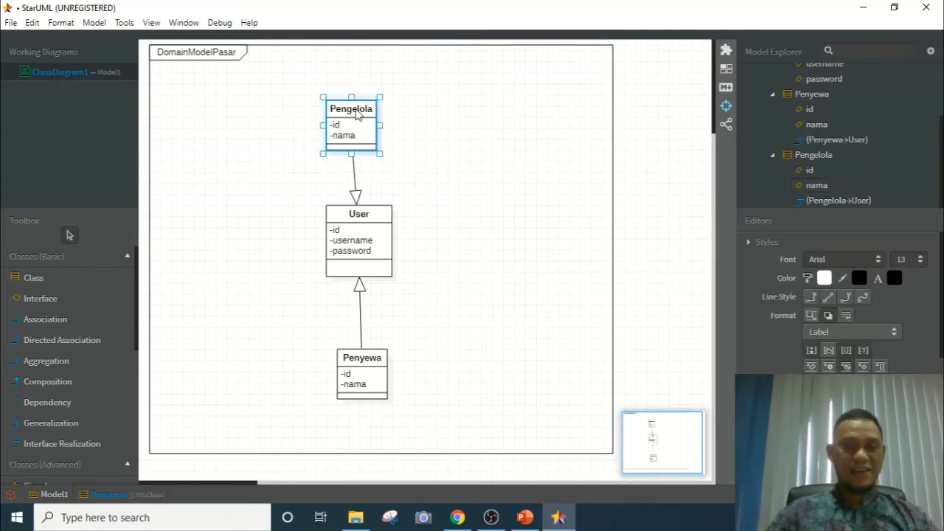
pyautogui.moveTo(357, 114); pyautogui.dragTo(368, 115)
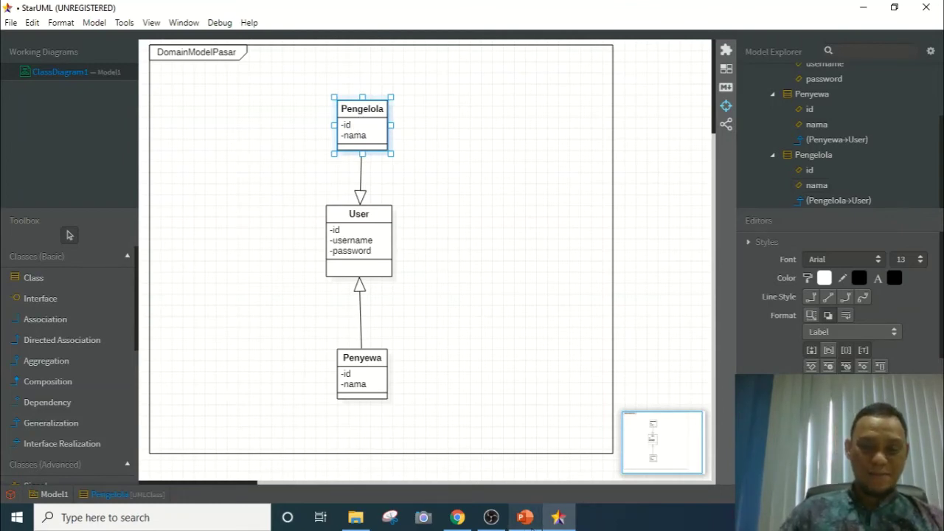
# Back in StarUML, add another class associated with Pengelola and place it in the upper-left corner area of the frame
pyautogui.click(559, 519)
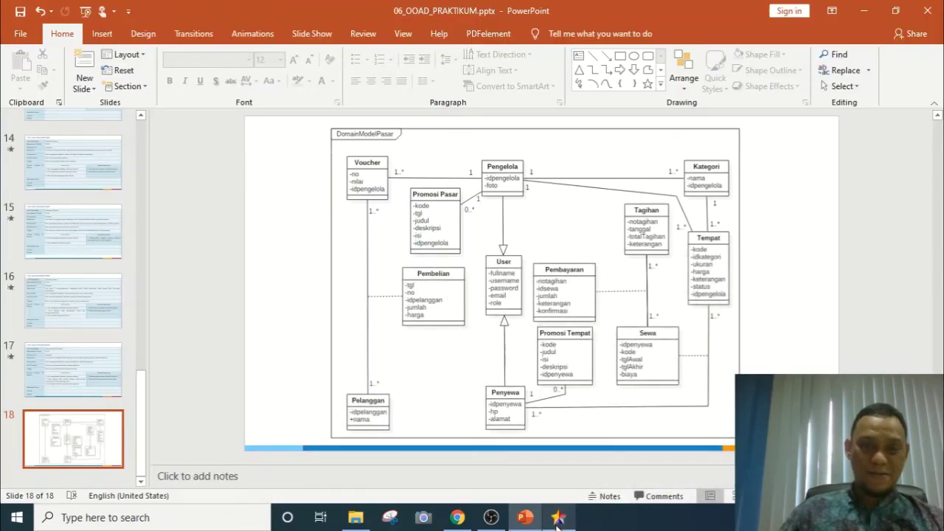
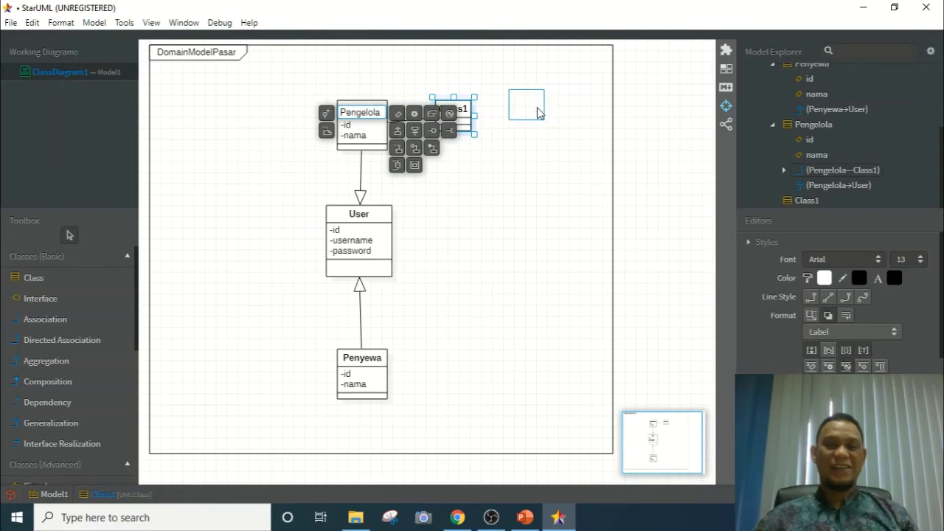
pyautogui.doubleClick(371, 111)
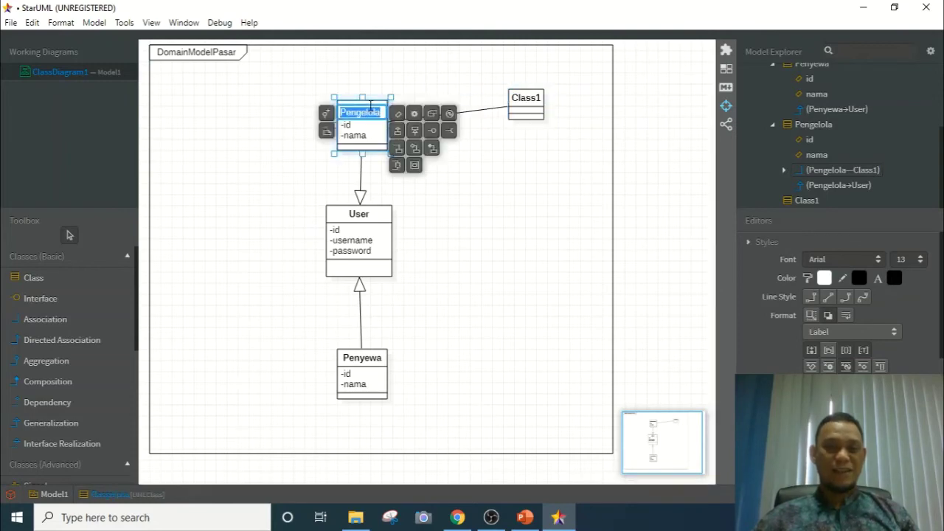
pyautogui.click(399, 152)
pyautogui.click(399, 152)
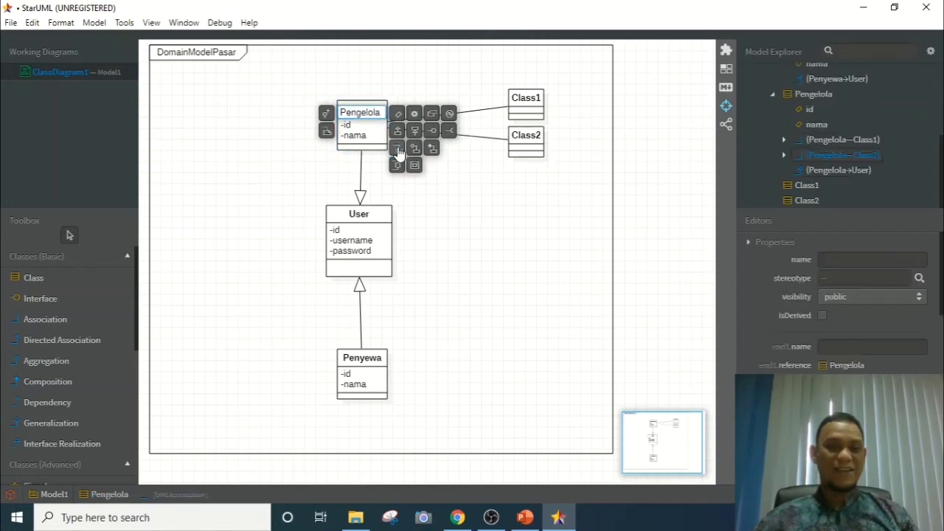
pyautogui.moveTo(527, 154); pyautogui.dragTo(197, 101)
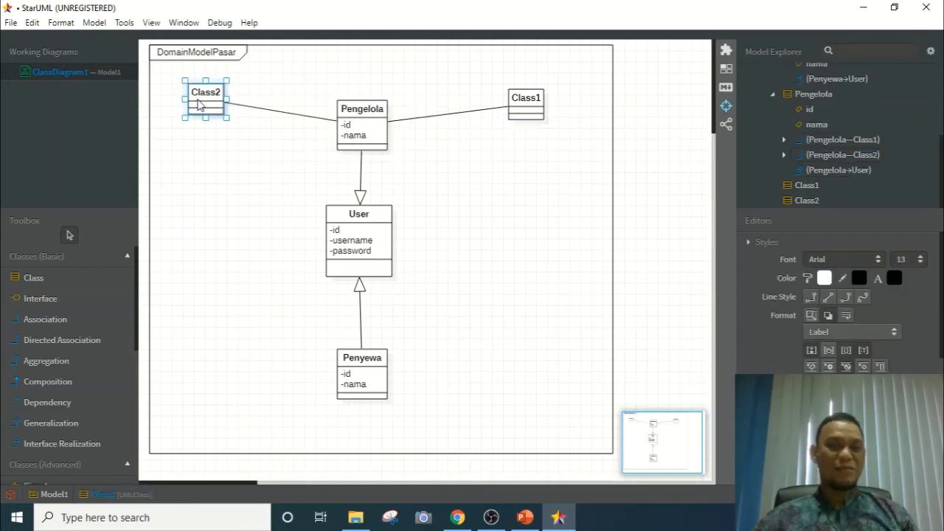
# Add a third class associated with Pengelola and place it below the associated class in the upper-right part of the frame
pyautogui.doubleClick(371, 110)
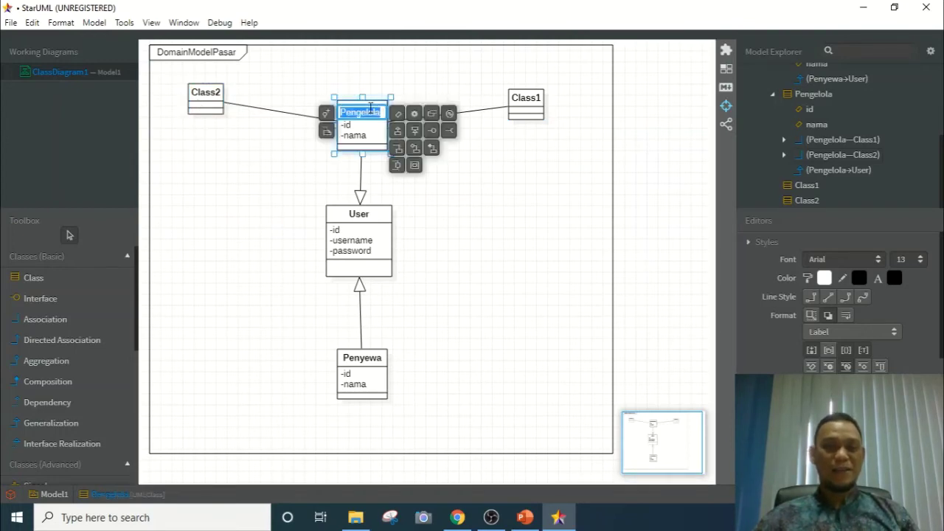
pyautogui.click(399, 150)
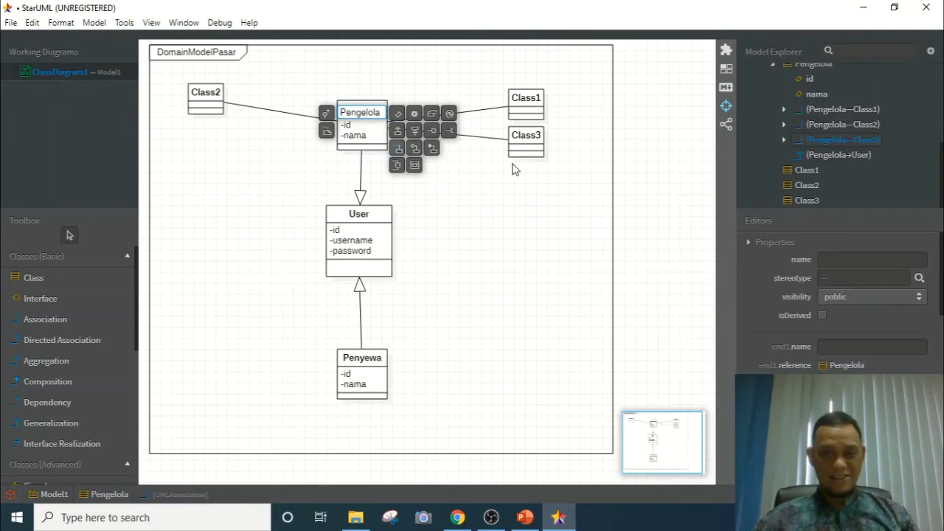
pyautogui.moveTo(525, 144); pyautogui.dragTo(531, 200)
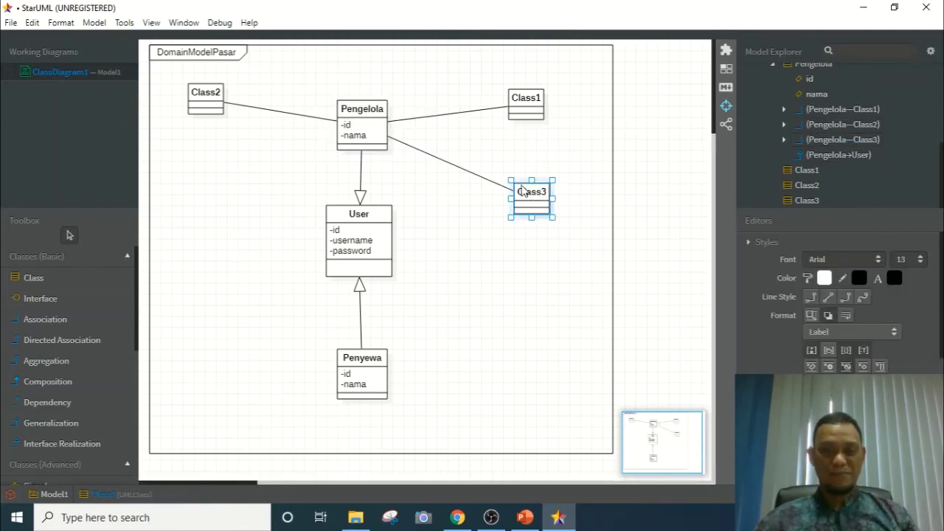
# Bend the association line between Pengelola and Class3, and rename Class2 as Voucher
pyautogui.moveTo(463, 168); pyautogui.dragTo(504, 144)
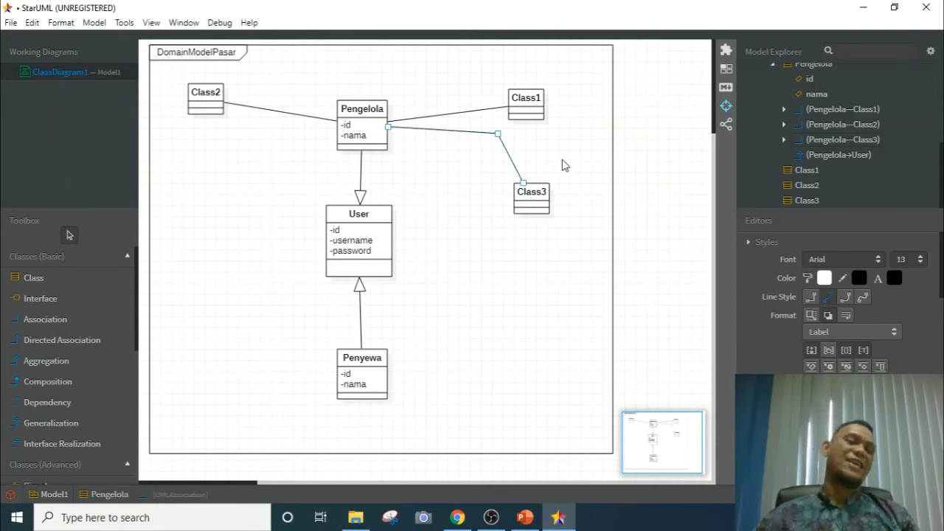
pyautogui.doubleClick(214, 93)
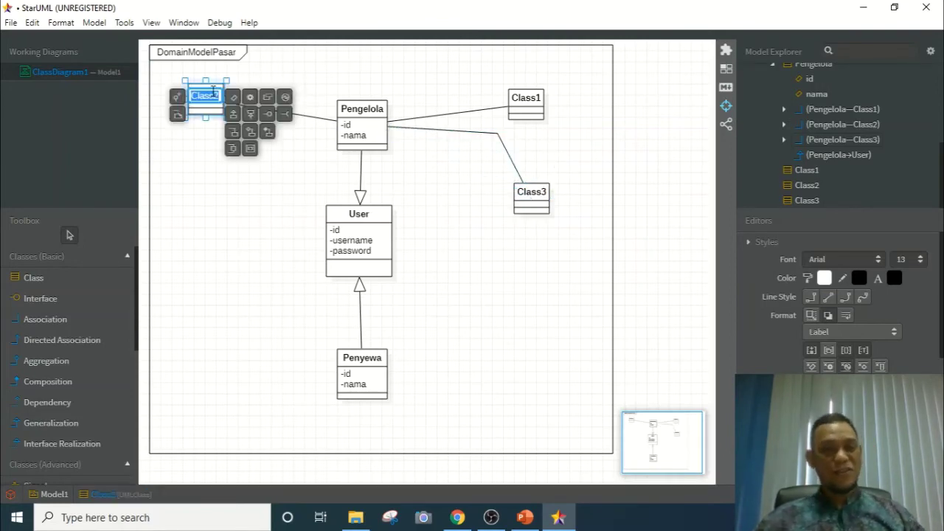
pyautogui.write('Vouc')
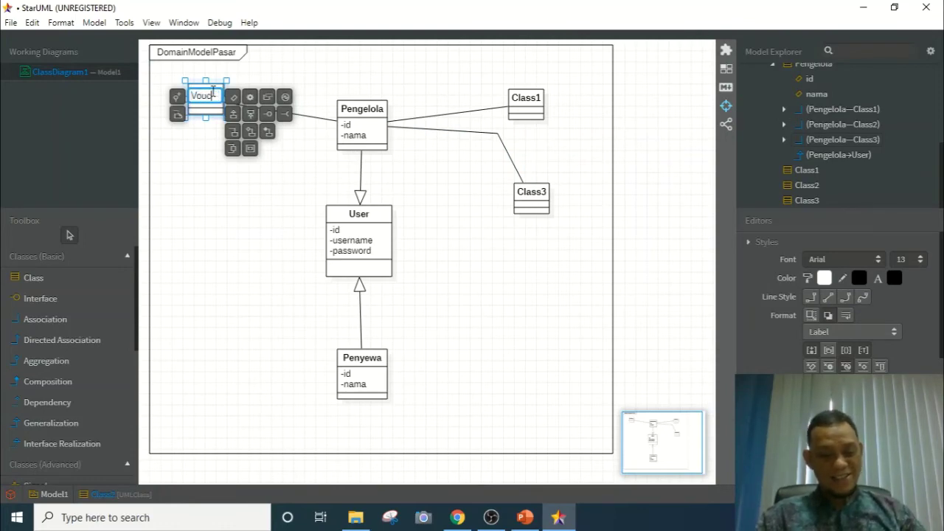
pyautogui.write('her')
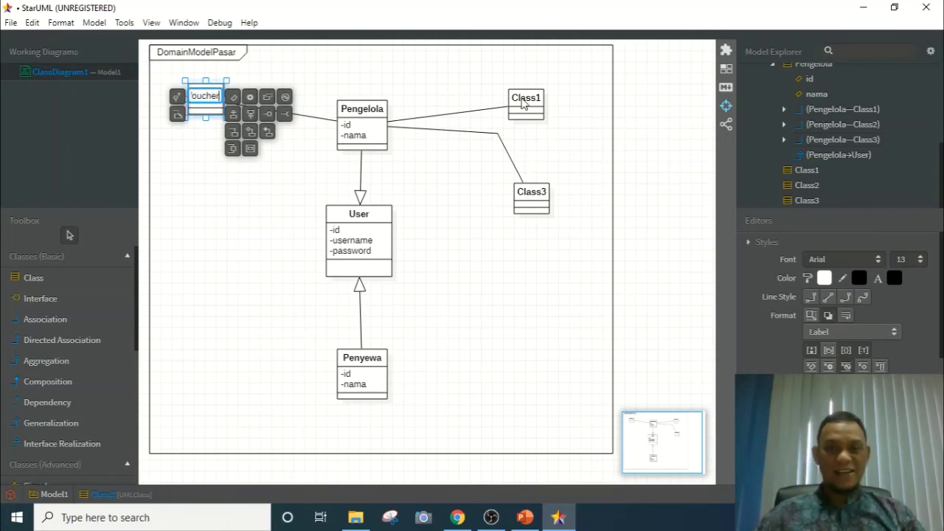
# Rename Class1 as Kategori and Class3 as Tempat
pyautogui.doubleClick(523, 98)
pyautogui.write('K')
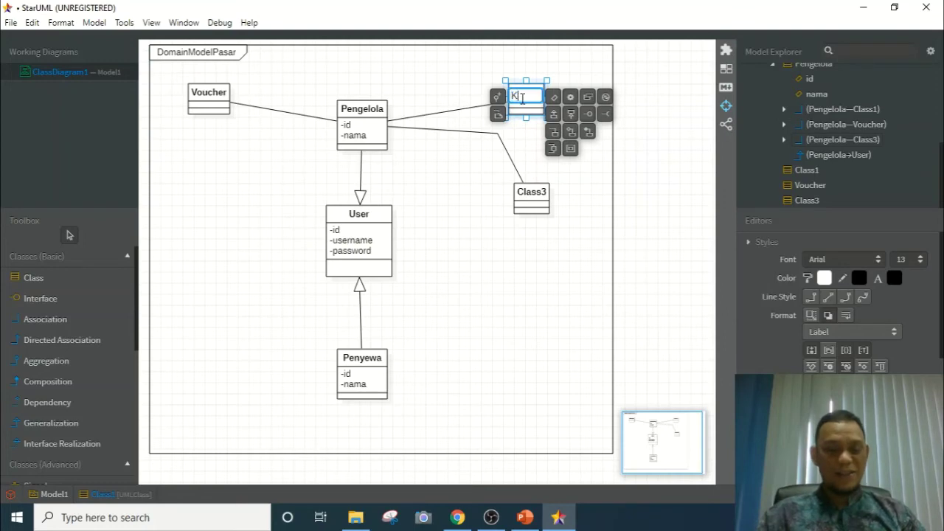
pyautogui.write('ategori')
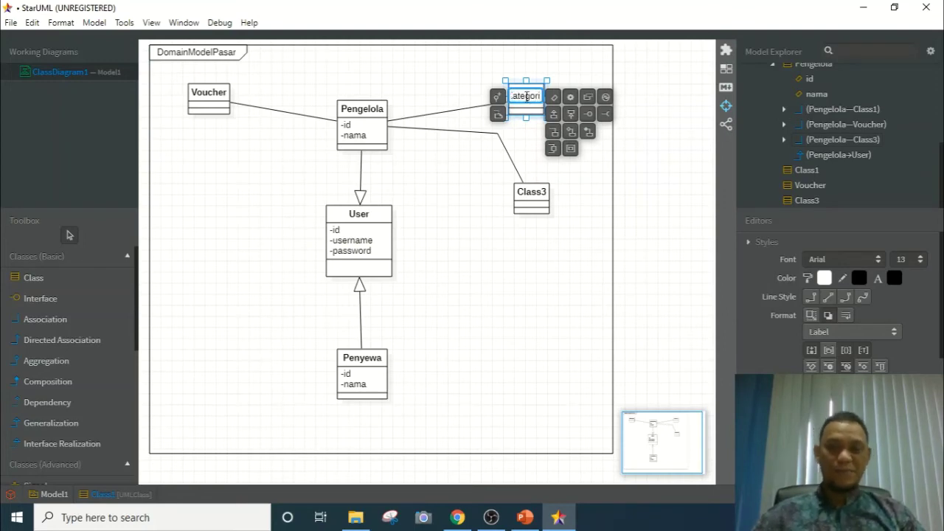
pyautogui.doubleClick(541, 193)
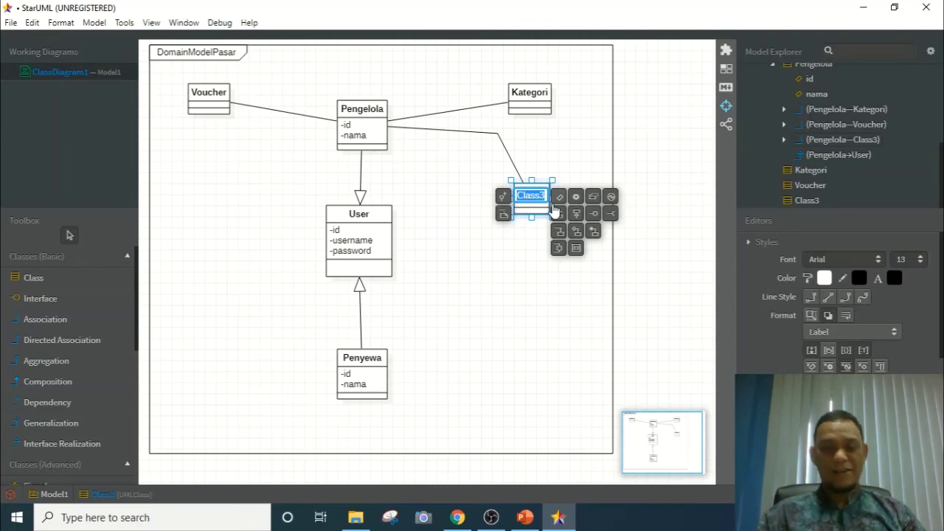
pyautogui.write('Te')
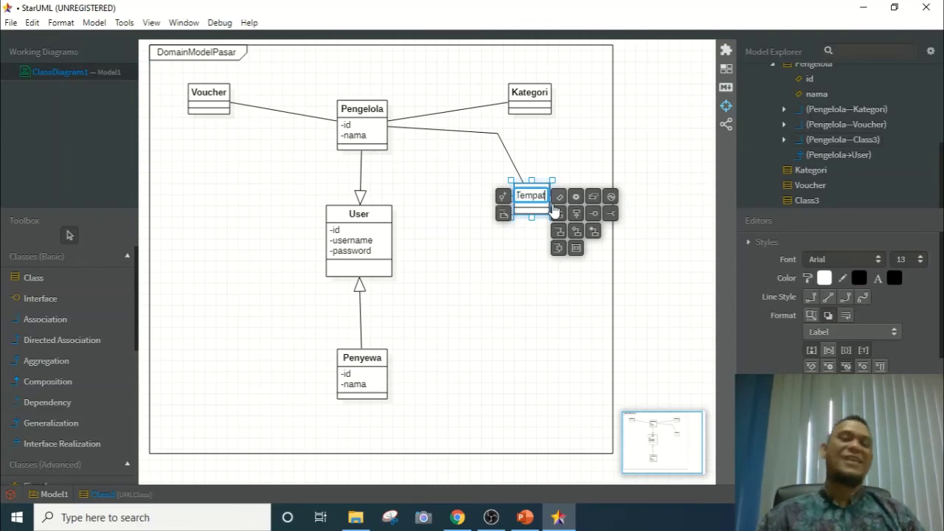
pyautogui.write('mpat')
pyautogui.click(559, 153)
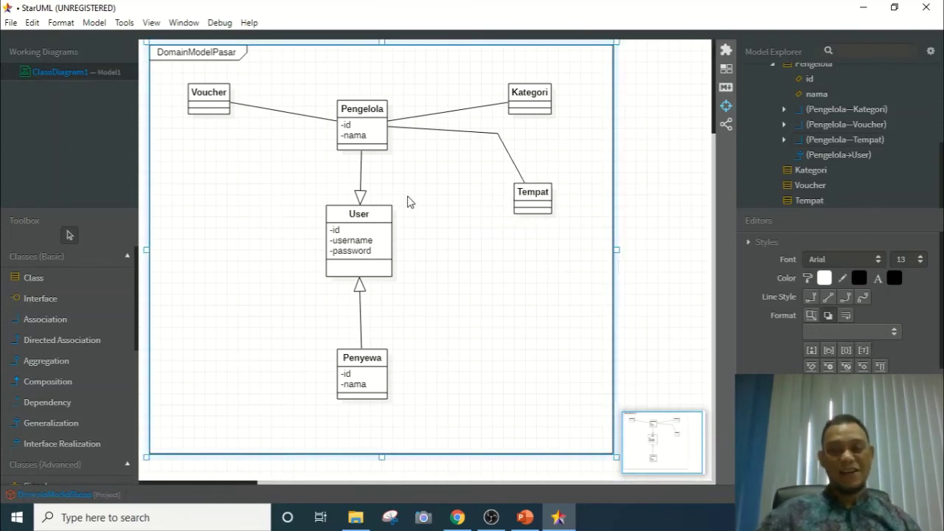
# Add an attribute named id with private visibility to the Kategori class
pyautogui.doubleClick(536, 99)
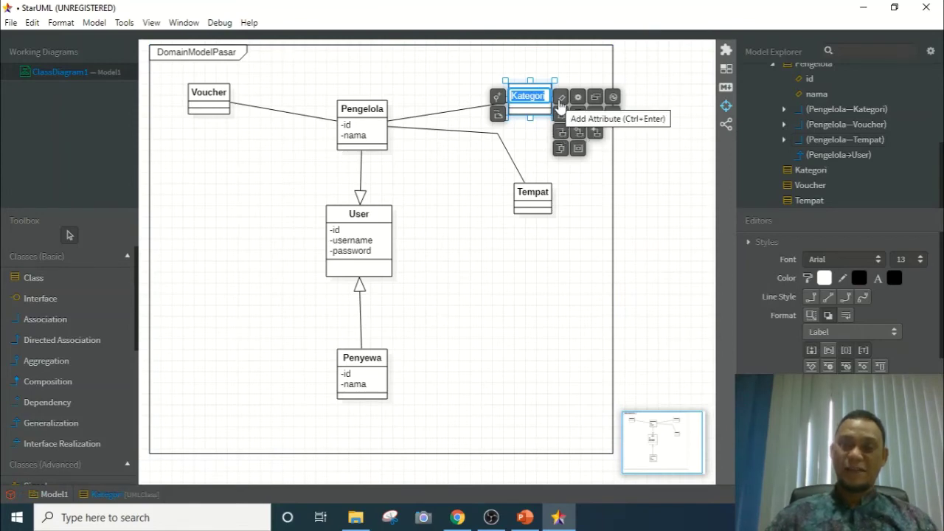
pyautogui.click(560, 98)
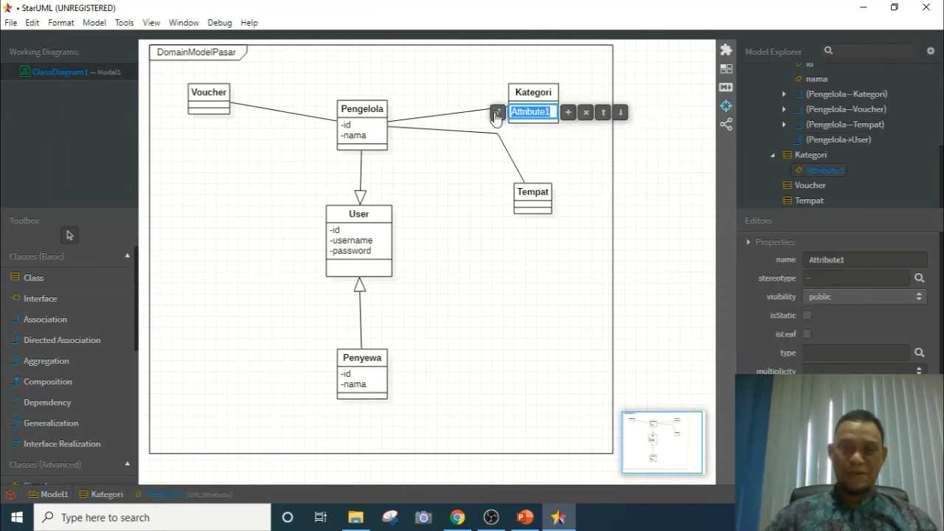
pyautogui.click(496, 113)
pyautogui.click(516, 171)
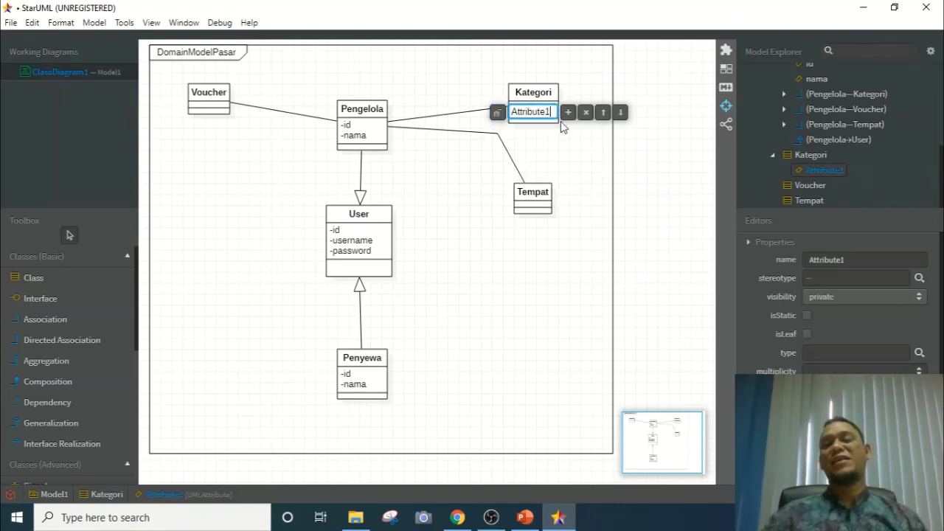
pyautogui.press('BackSpace')
pyautogui.press('BackSpace')
pyautogui.press('BackSpace')
pyautogui.press('BackSpace')
pyautogui.press('BackSpace')
pyautogui.press('BackSpace')
pyautogui.press('BackSpace')
pyautogui.press('BackSpace')
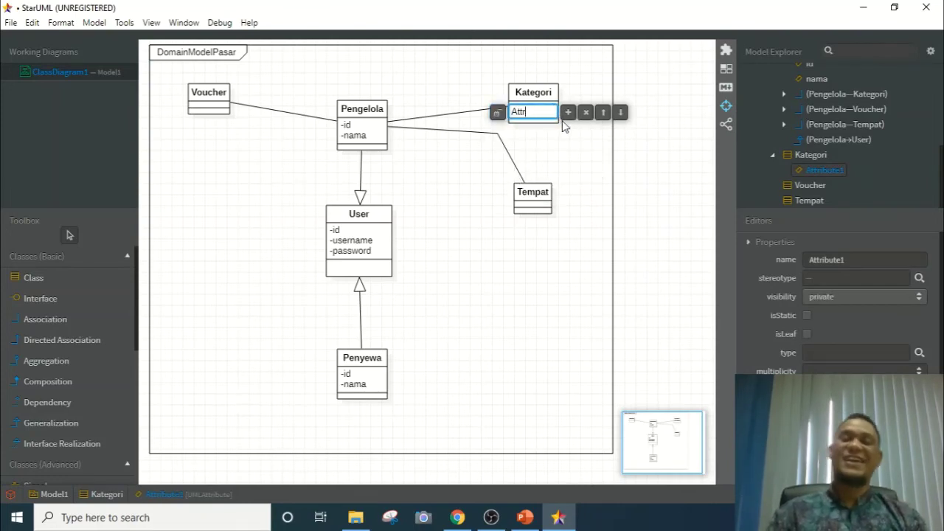
pyautogui.write('id')
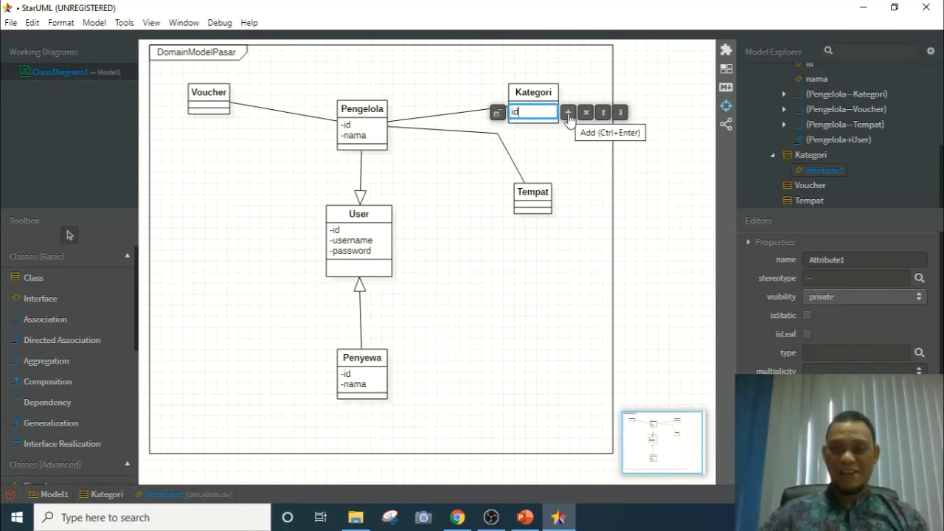
# Add a second attribute named nama with private visibility to the Kategori class
pyautogui.click(568, 113)
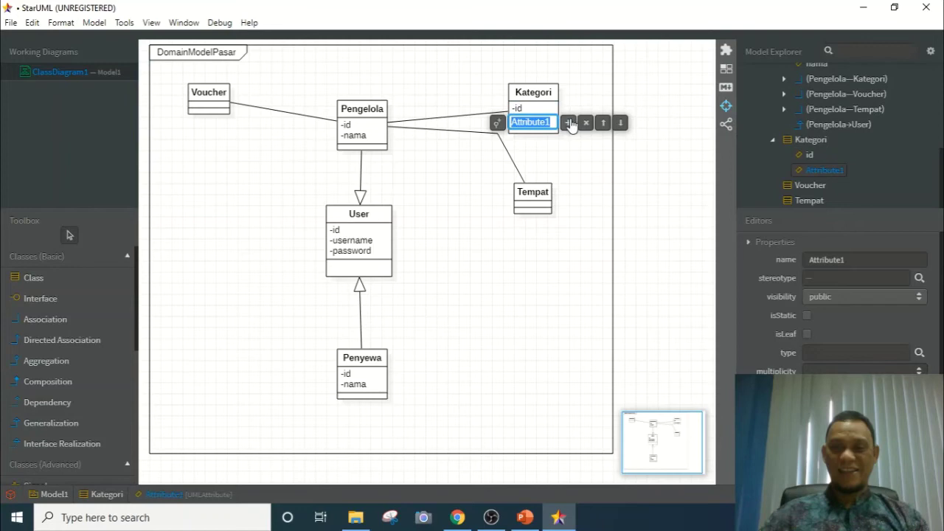
pyautogui.click(497, 123)
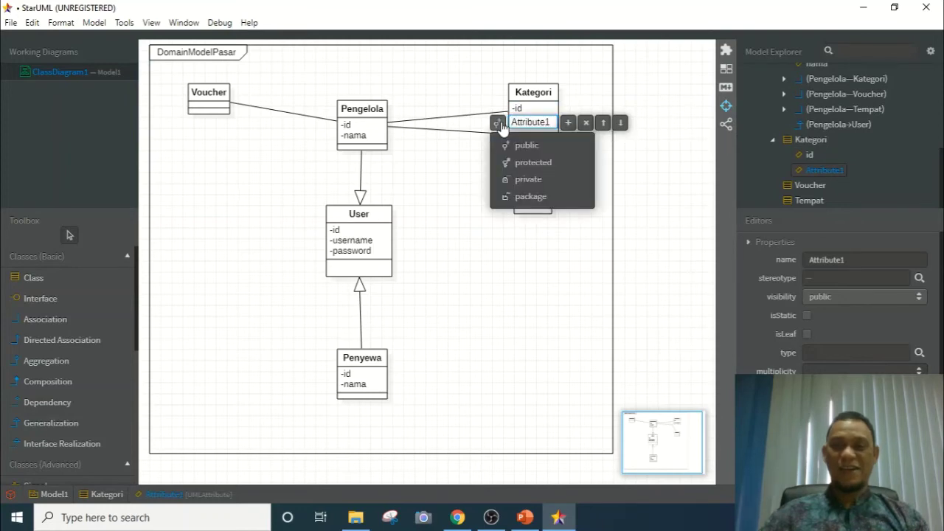
pyautogui.click(526, 179)
pyautogui.doubleClick(550, 127)
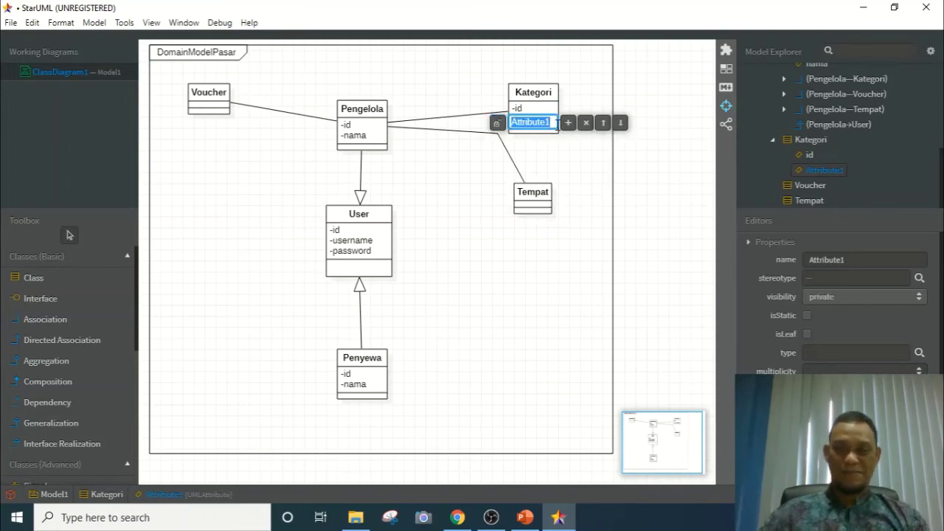
pyautogui.write('nama')
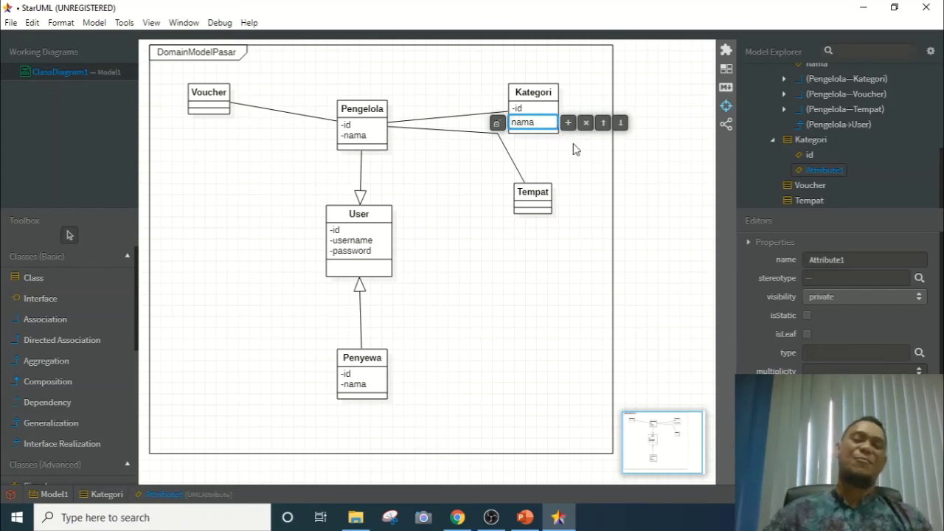
pyautogui.click(577, 166)
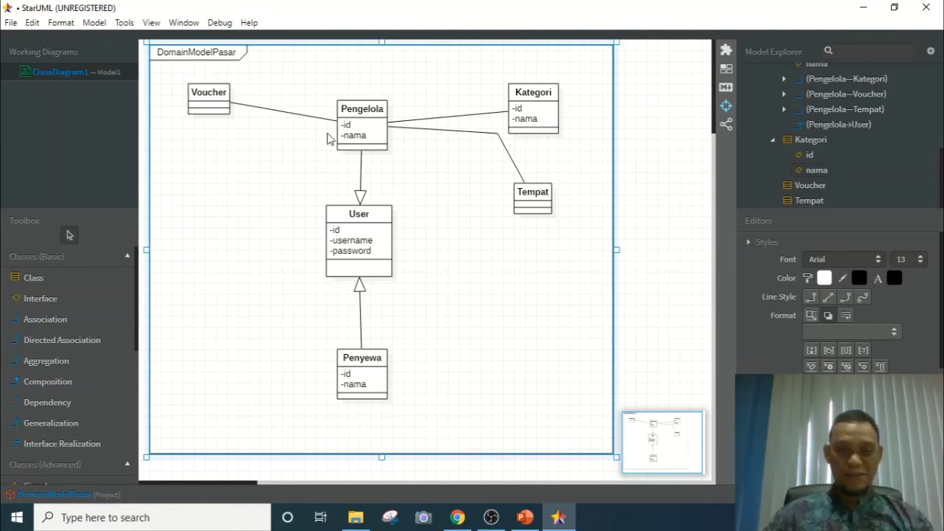
# Examine the editing options of the association between Pengelola and Kategori and the available class diagram elements
pyautogui.doubleClick(445, 123)
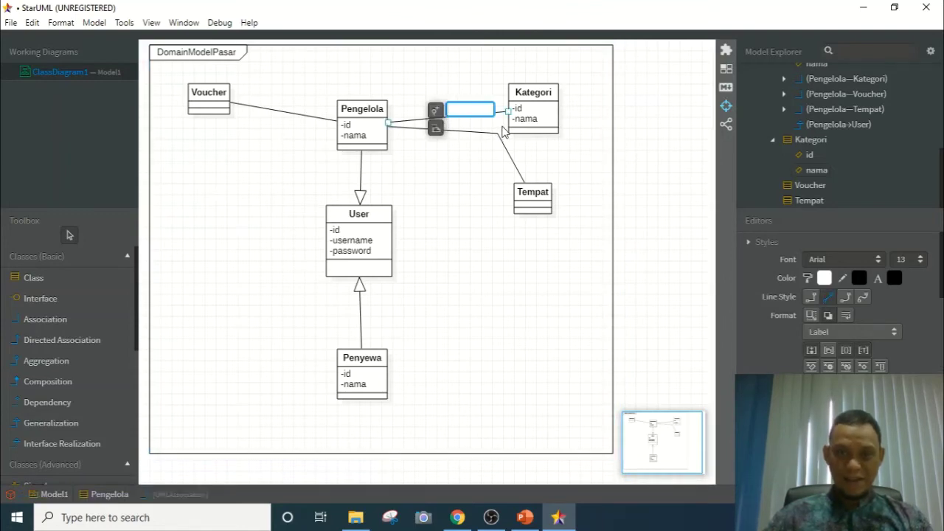
pyautogui.click(436, 115)
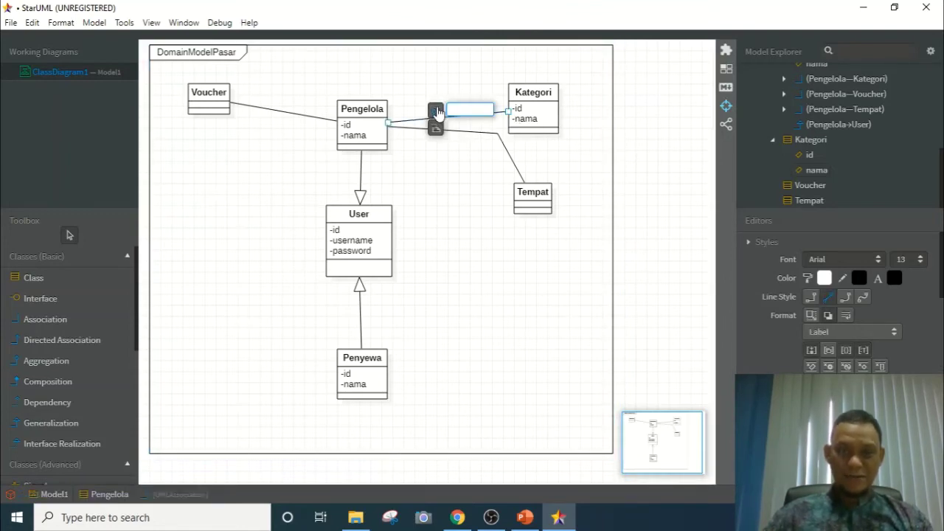
pyautogui.press('Escape')
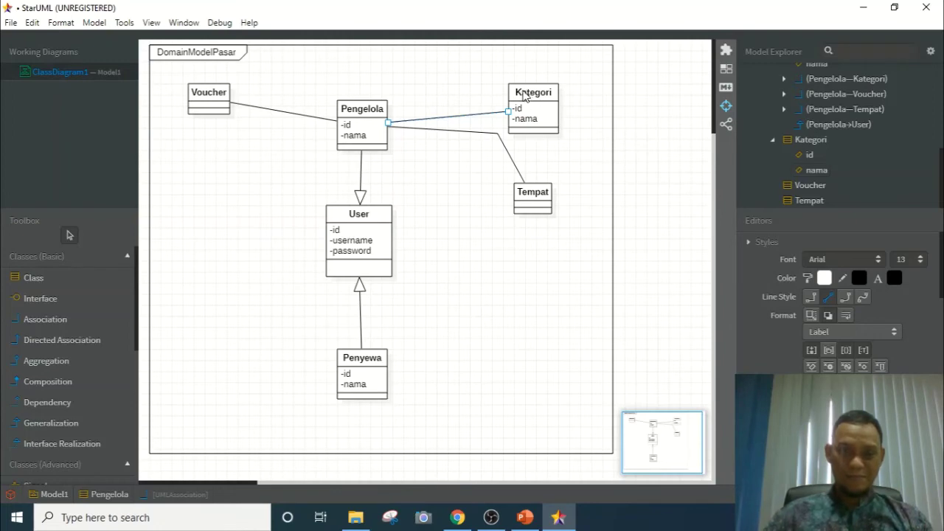
pyautogui.scroll(-3, 97, 376)
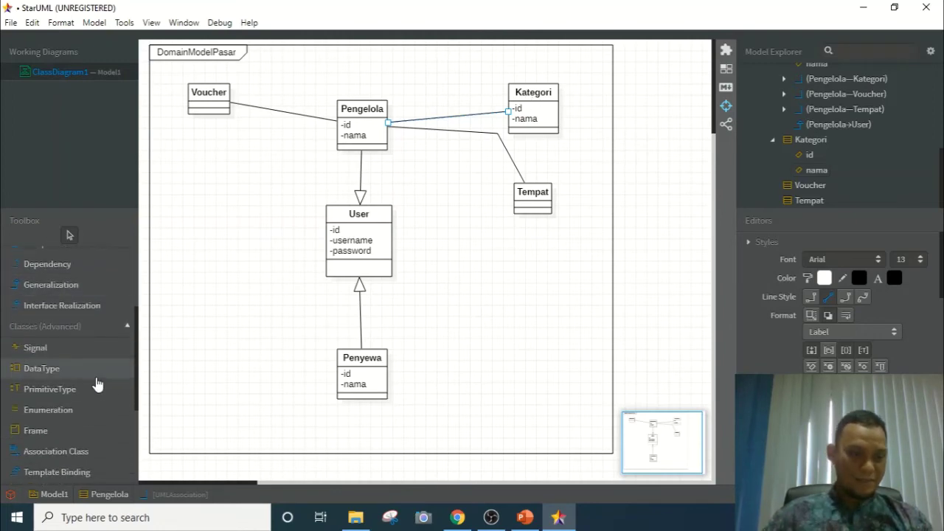
pyautogui.scroll(-3, 97, 384)
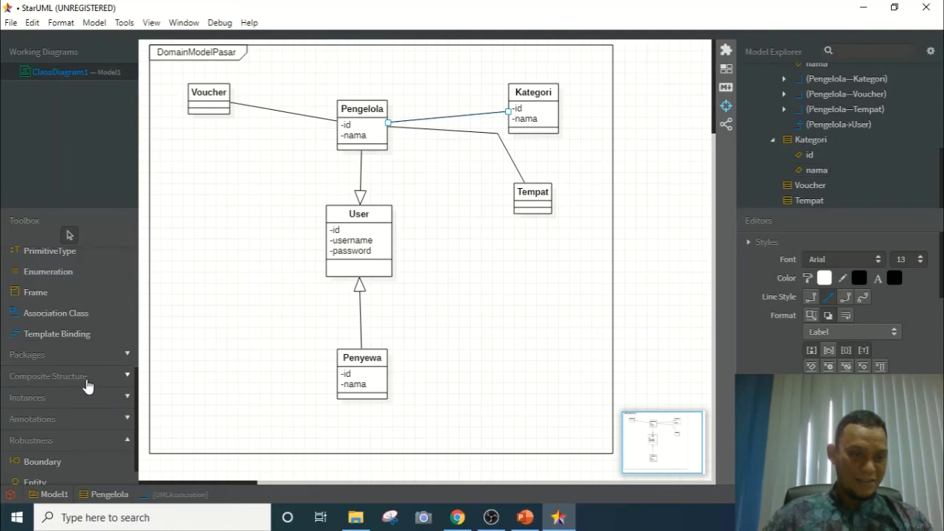
pyautogui.scroll(4, 86, 385)
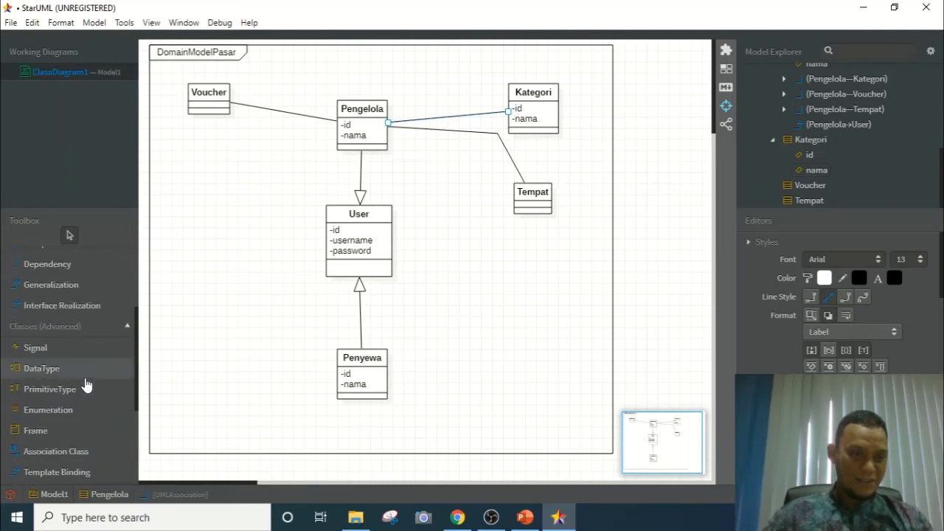
pyautogui.scroll(3, 86, 383)
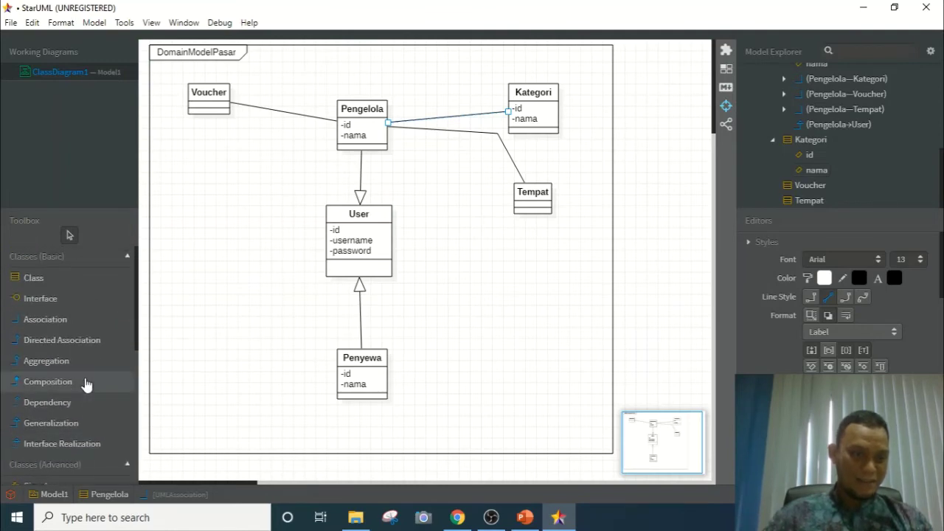
pyautogui.scroll(-1, 87, 383)
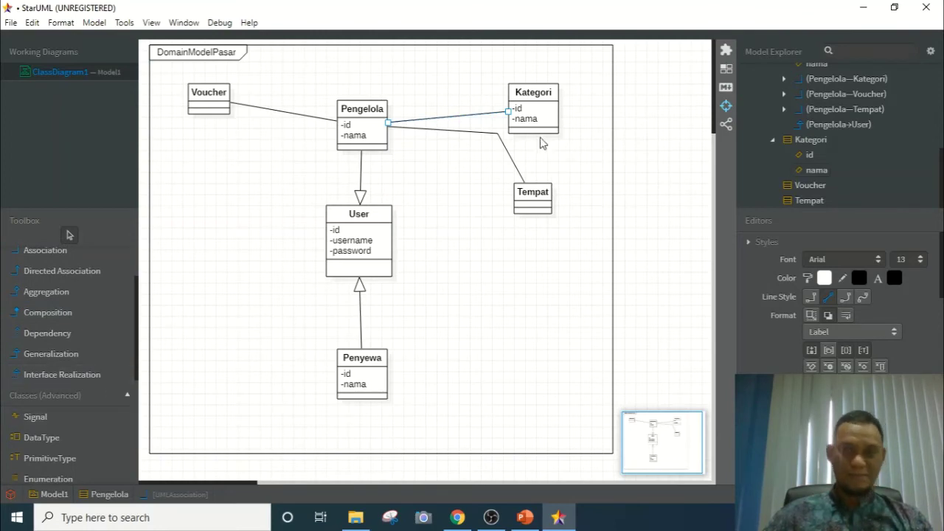
# Try attaching a note to the Kategori class and delete it from the diagram
pyautogui.doubleClick(536, 97)
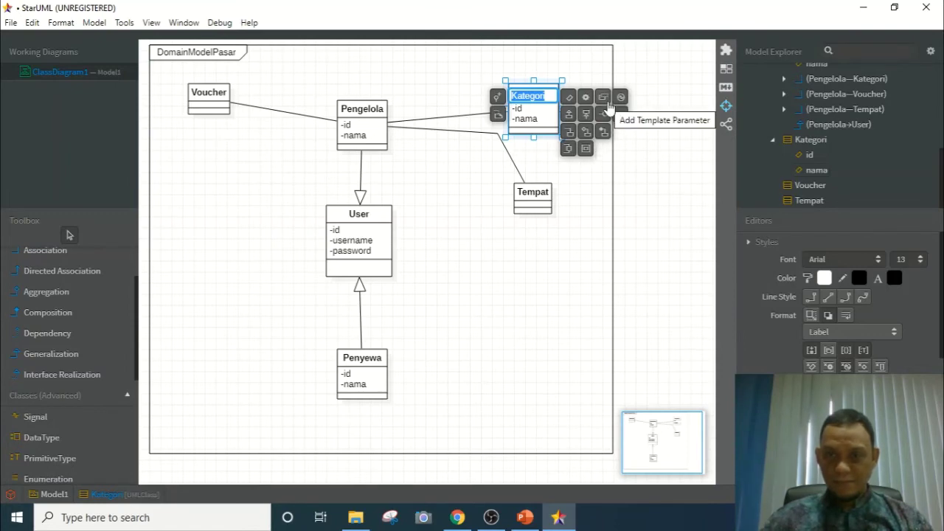
pyautogui.click(499, 119)
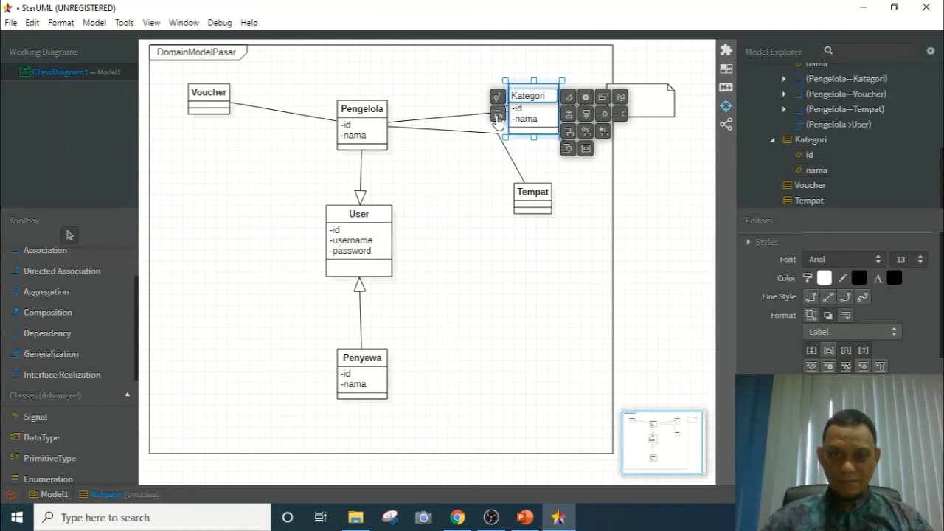
pyautogui.moveTo(656, 116); pyautogui.dragTo(656, 175)
pyautogui.rightClick(655, 177)
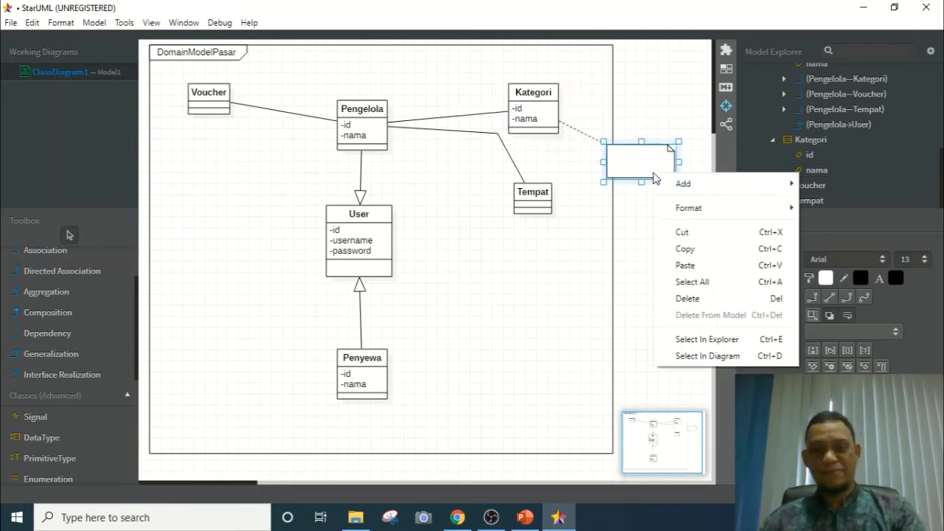
pyautogui.click(703, 308)
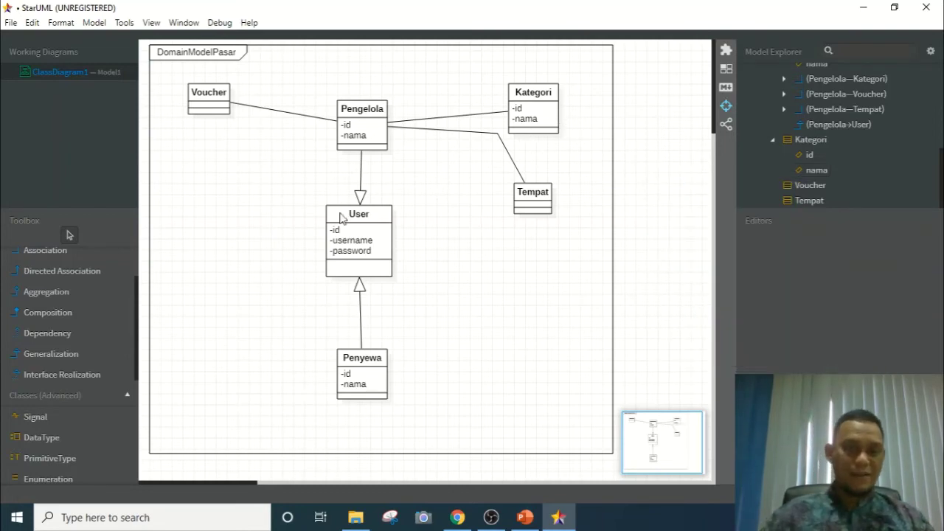
# Add an attribute named id with private visibility to the Tempat class
pyautogui.doubleClick(542, 194)
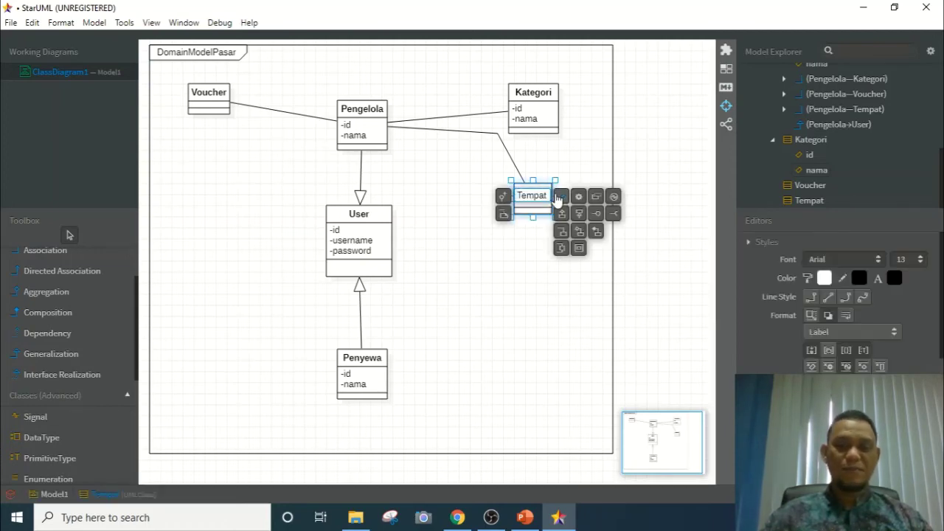
pyautogui.click(559, 197)
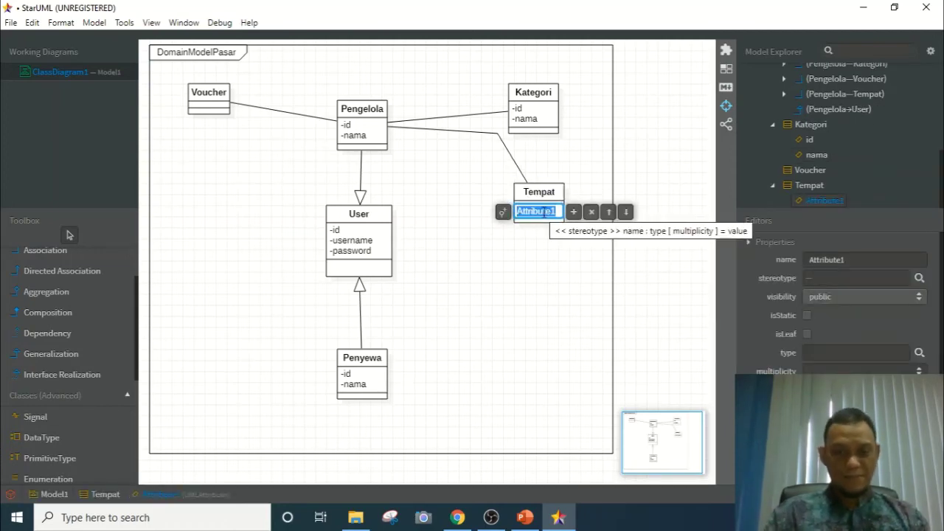
pyautogui.write('id')
pyautogui.click(502, 213)
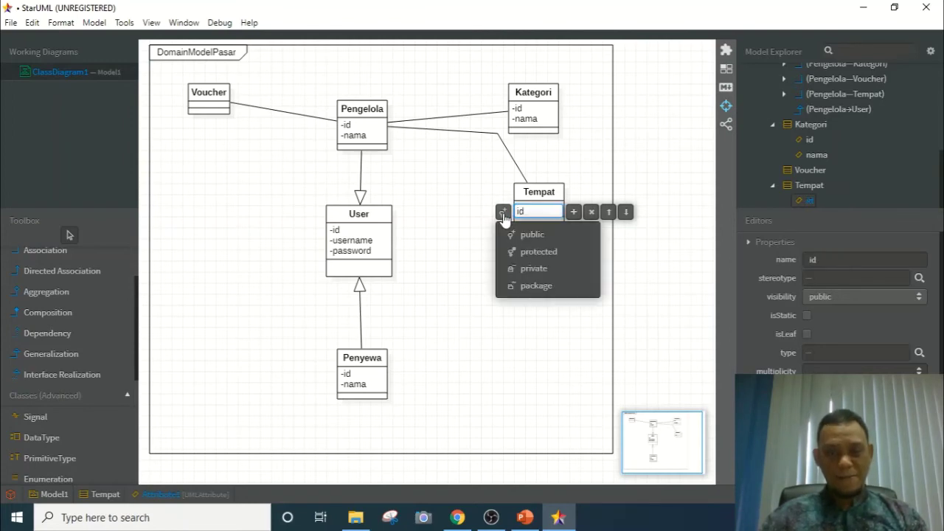
pyautogui.press('Return')
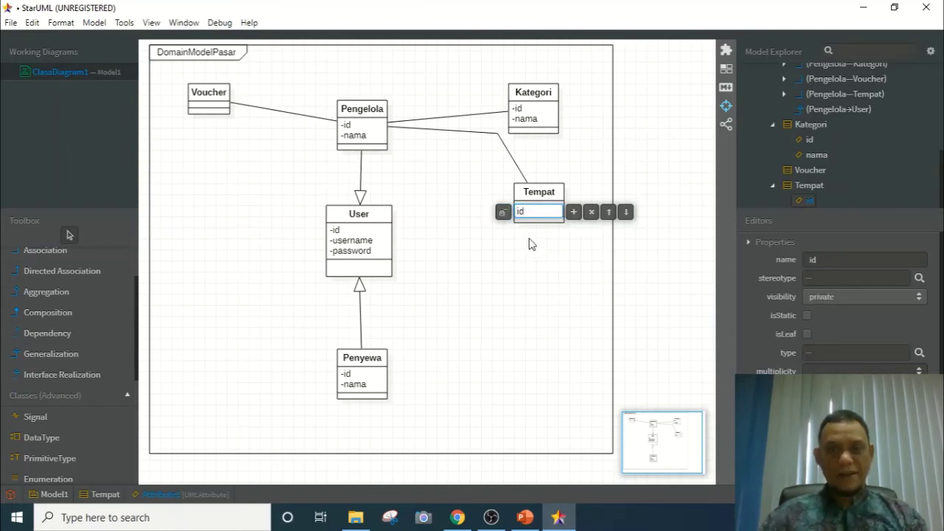
# Add a second attribute named nama with private visibility to the Tempat class
pyautogui.click(574, 213)
pyautogui.click(502, 224)
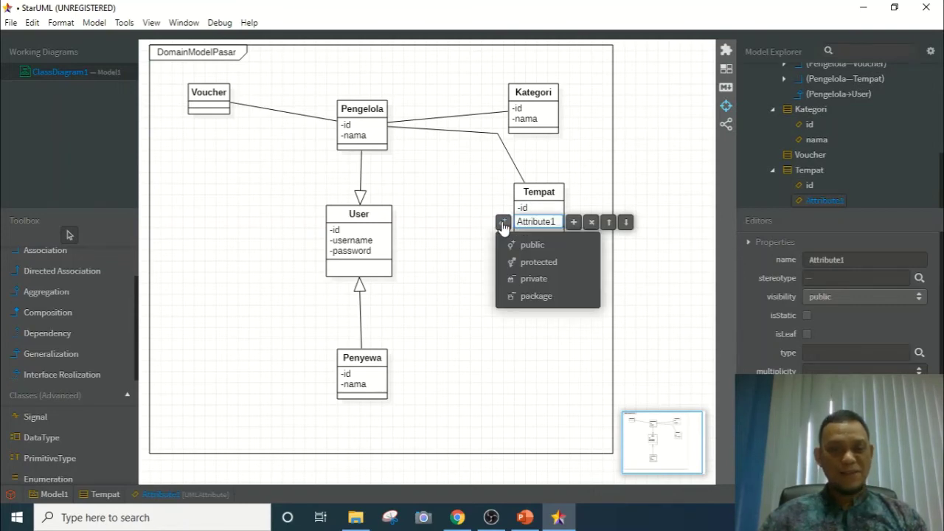
pyautogui.click(520, 278)
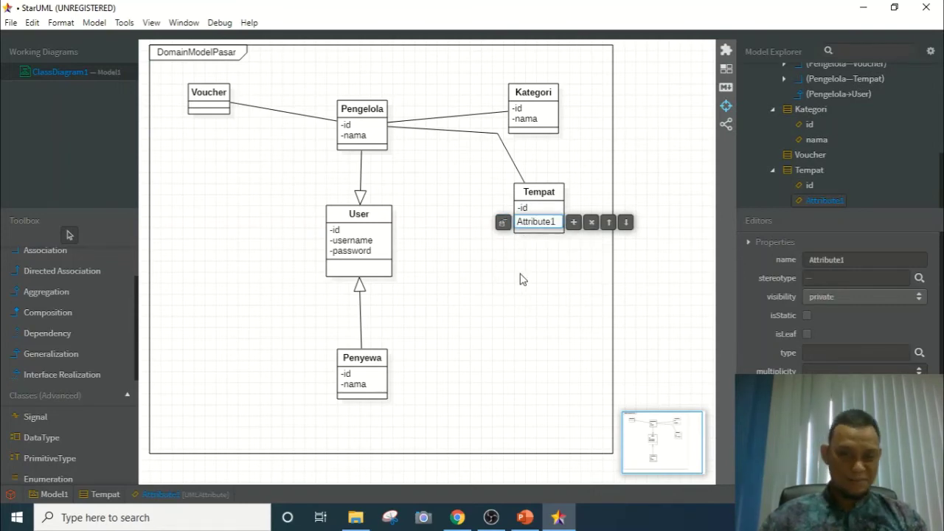
pyautogui.doubleClick(553, 224)
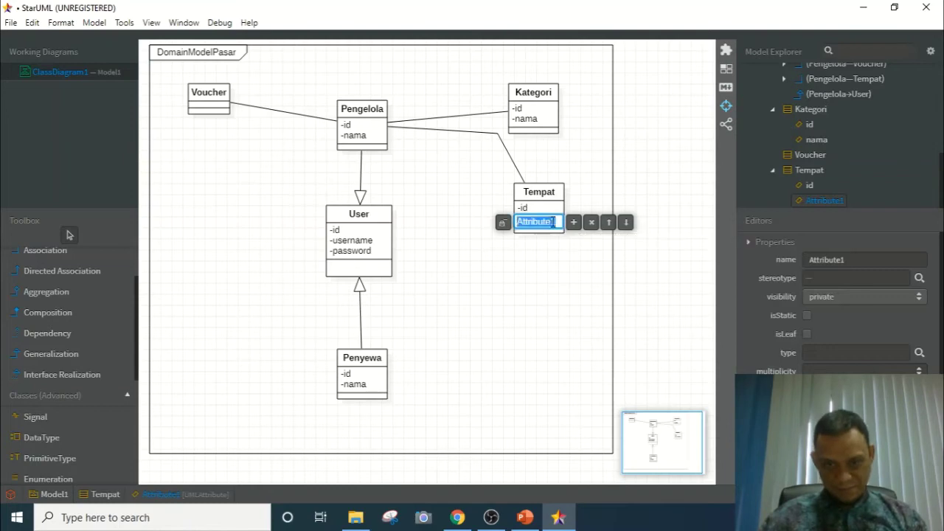
pyautogui.click(555, 222)
pyautogui.moveTo(557, 222); pyautogui.dragTo(515, 221)
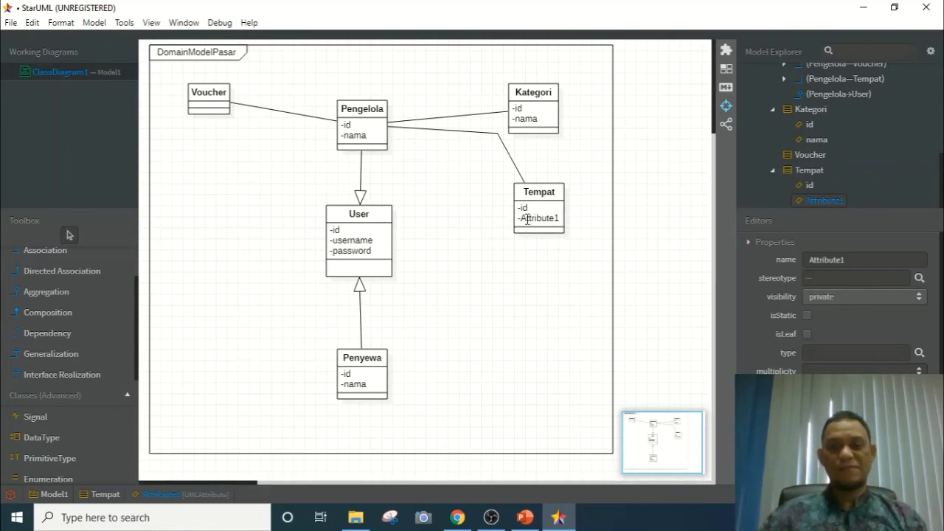
pyautogui.doubleClick(527, 220)
pyautogui.write('nama')
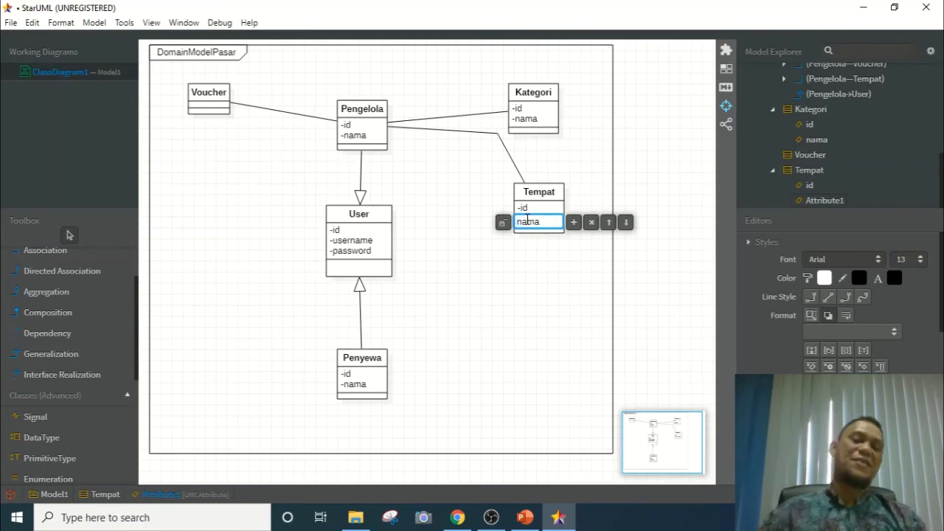
pyautogui.click(536, 279)
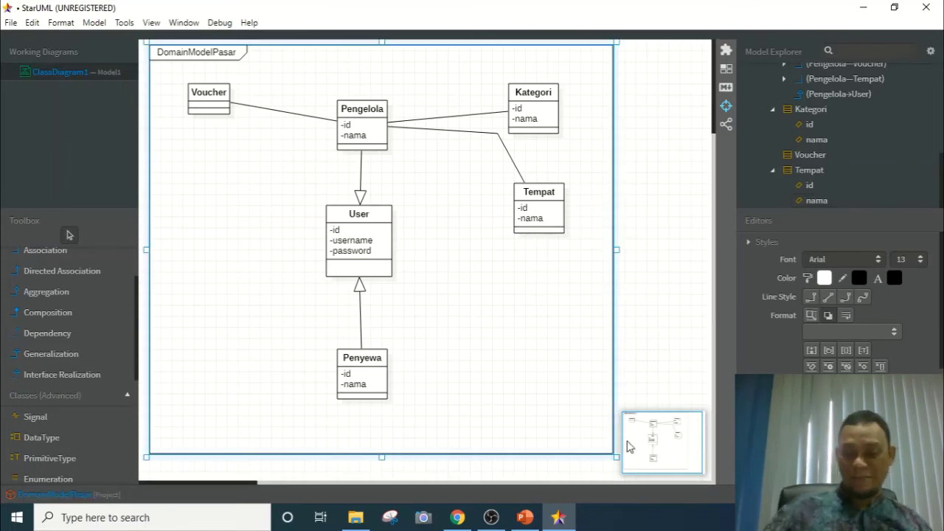
# Consult the reference diagram in PowerPoint and, back in StarUML, add a class named Pelanggan beside Penyewa, below Voucher
pyautogui.click(525, 517)
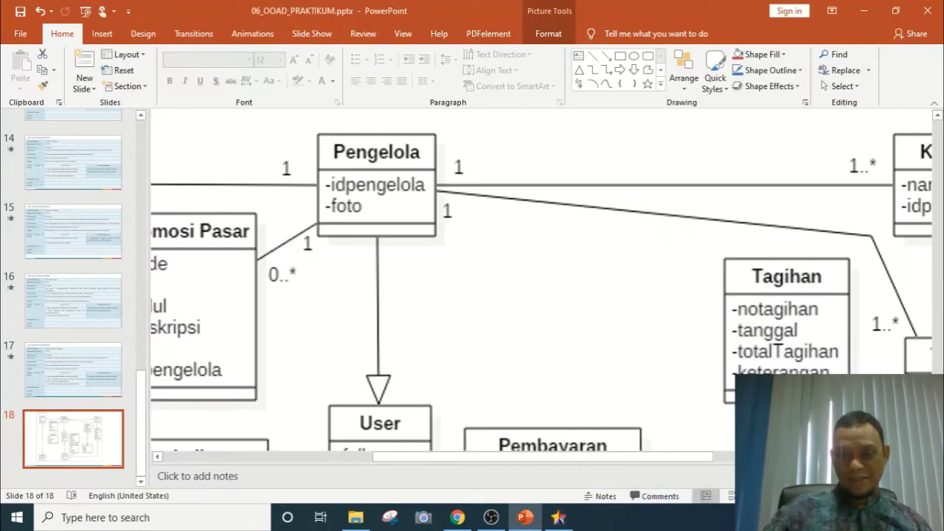
pyautogui.scroll(-3, 534, 205)
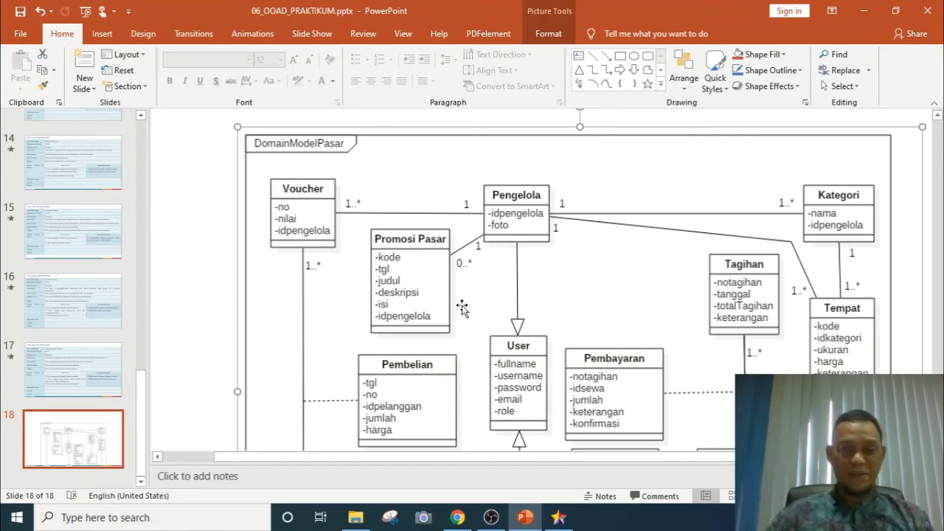
pyautogui.moveTo(349, 315); pyautogui.dragTo(428, 140)
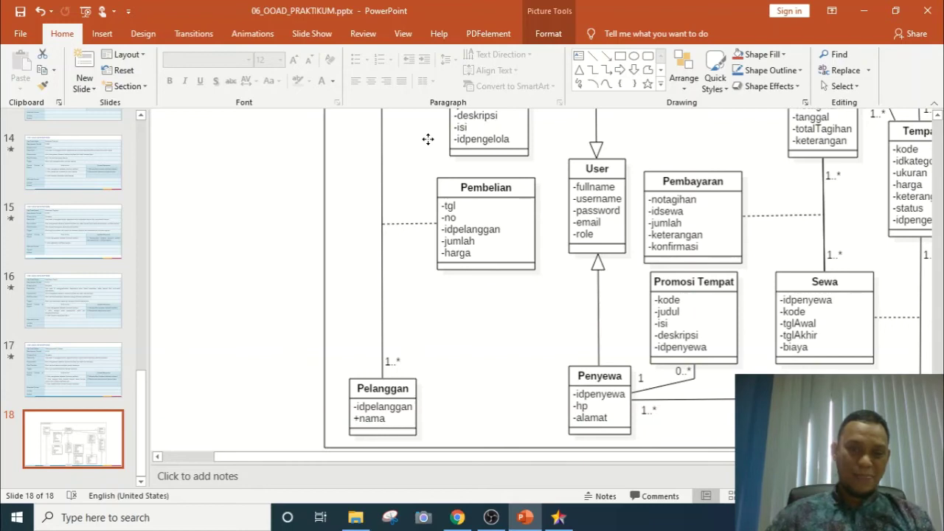
pyautogui.moveTo(428, 142); pyautogui.dragTo(428, 143)
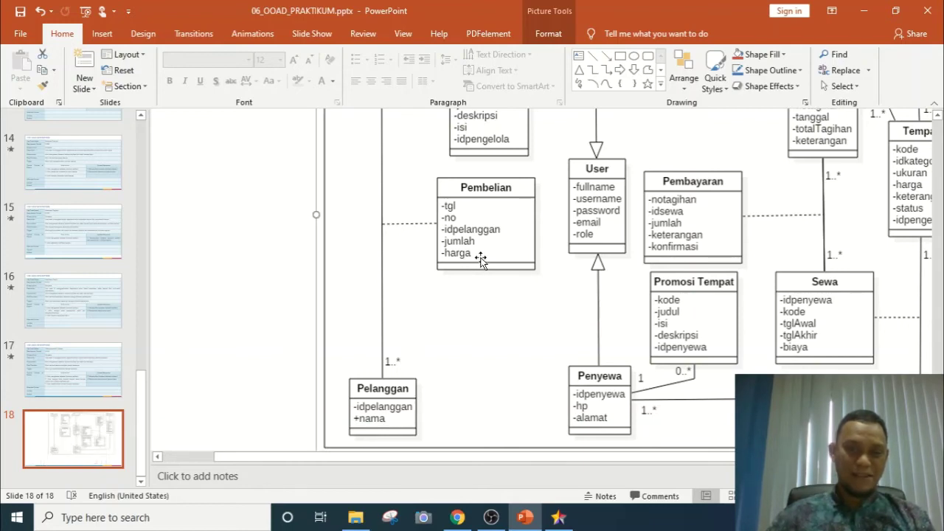
pyautogui.click(559, 517)
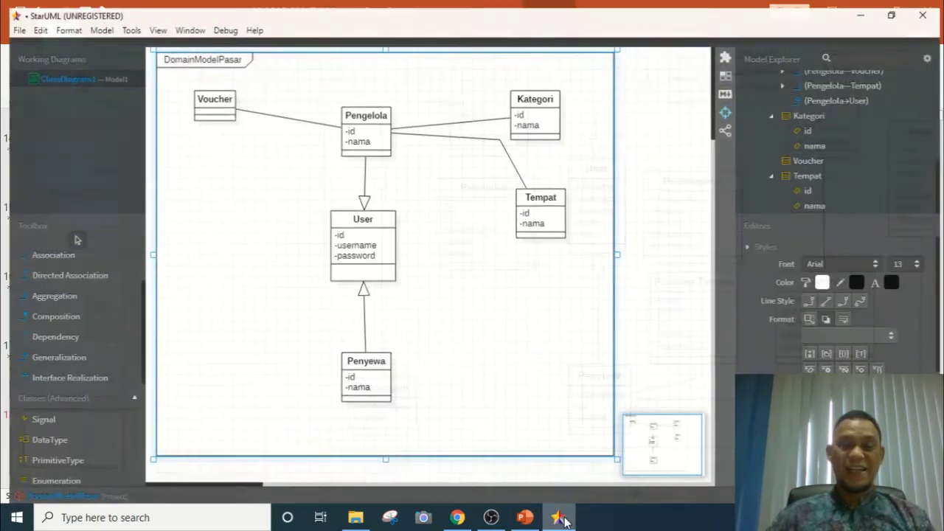
pyautogui.scroll(-2, 69, 410)
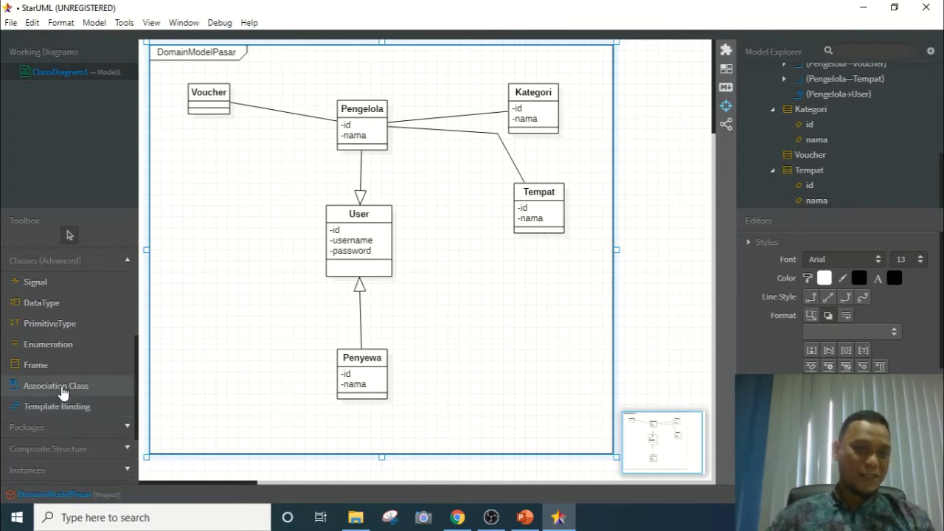
pyautogui.scroll(3, 65, 376)
pyautogui.click(33, 277)
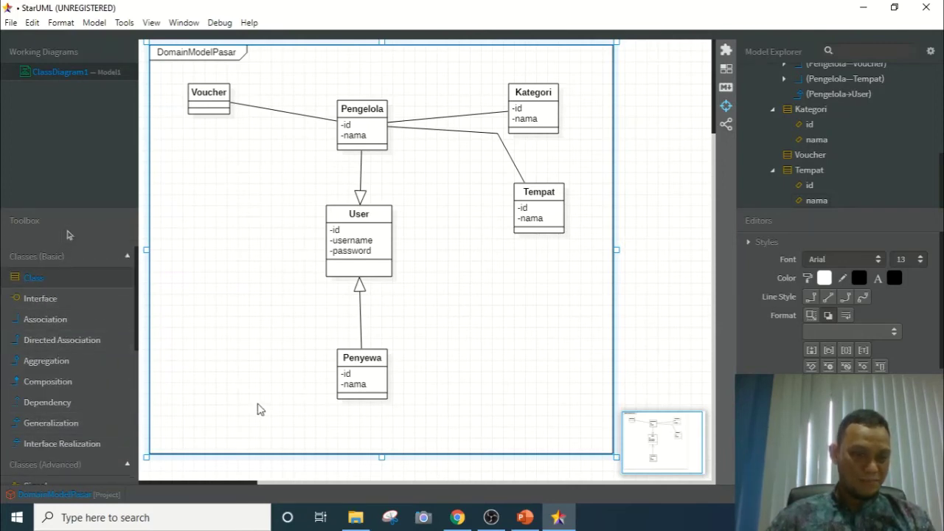
pyautogui.moveTo(188, 357); pyautogui.dragTo(252, 418)
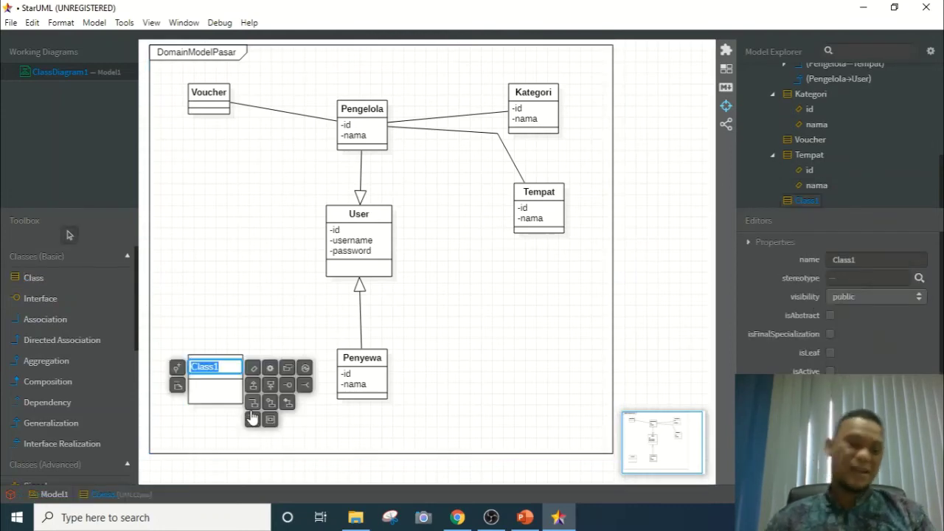
pyautogui.write('Pe')
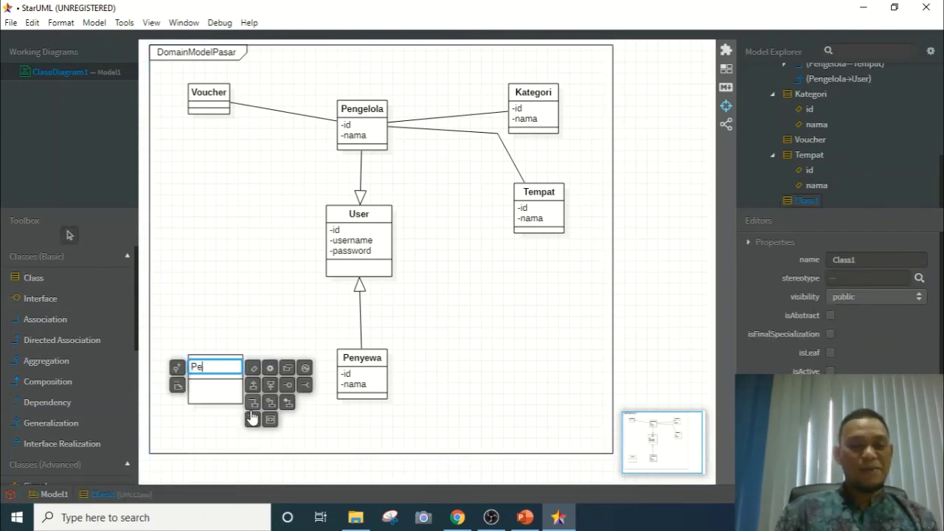
pyautogui.click(560, 520)
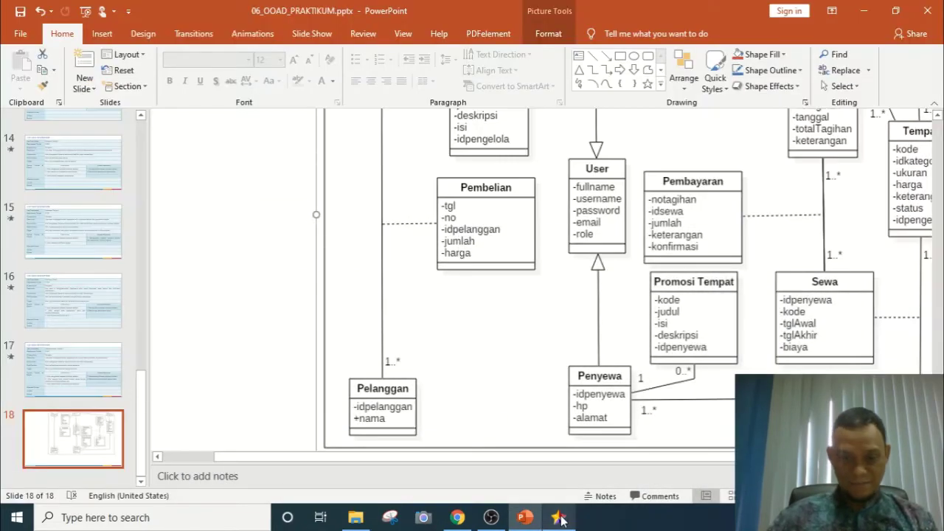
pyautogui.click(561, 520)
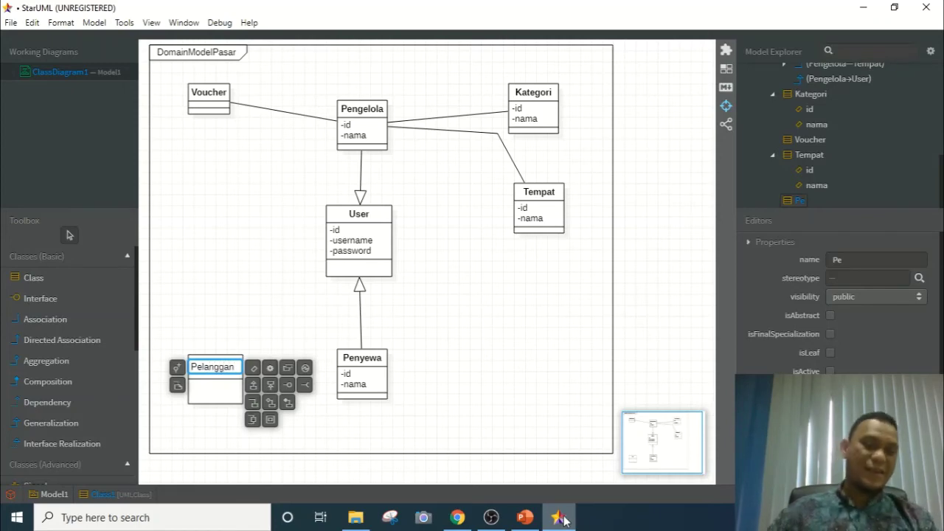
# Add an attribute named id with private visibility to the Pelanggan class
pyautogui.click(253, 371)
pyautogui.click(177, 383)
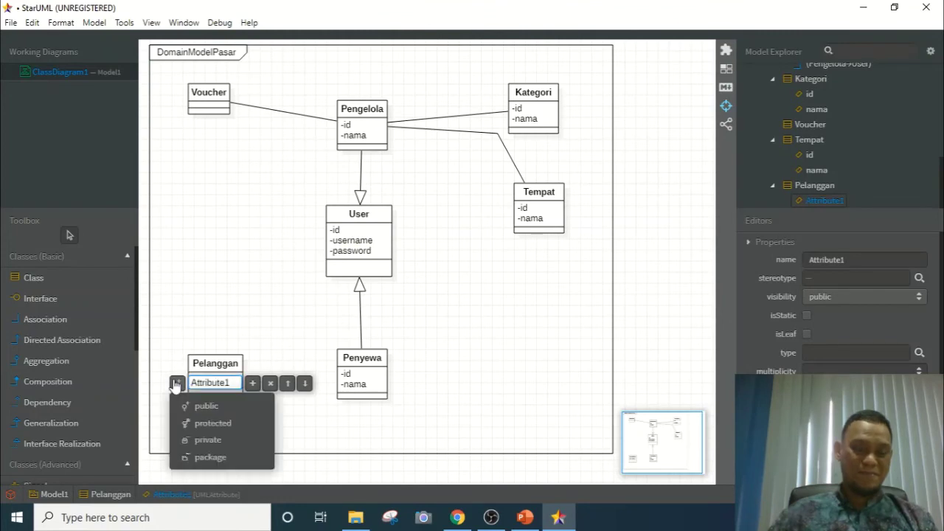
pyautogui.click(201, 441)
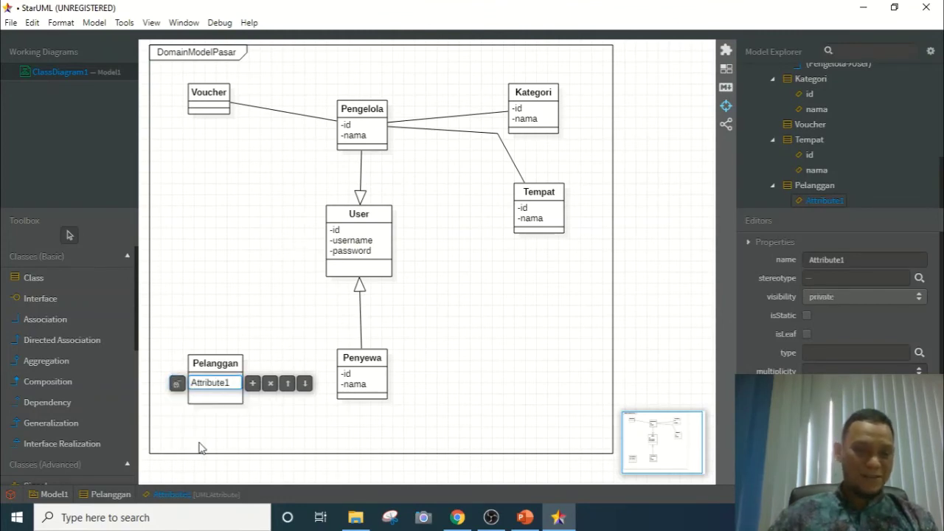
pyautogui.doubleClick(232, 388)
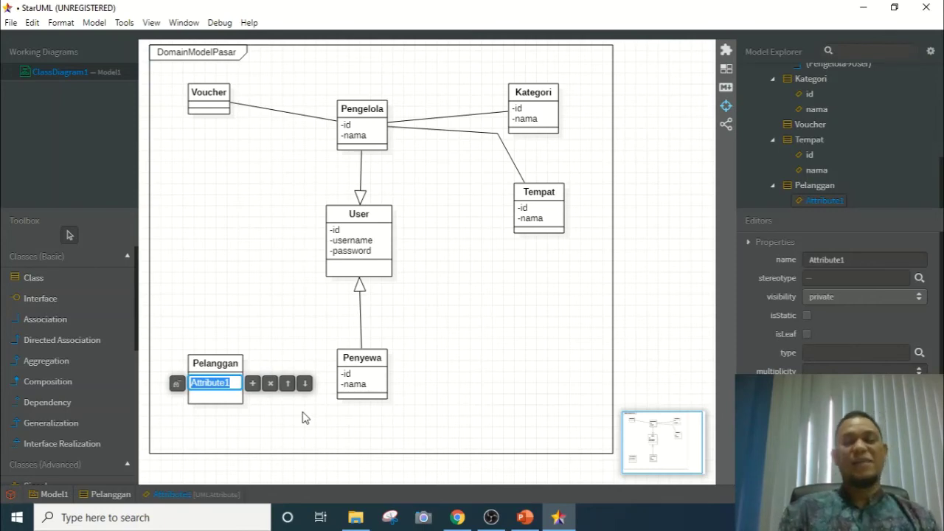
pyautogui.press('BackSpace')
pyautogui.write('id')
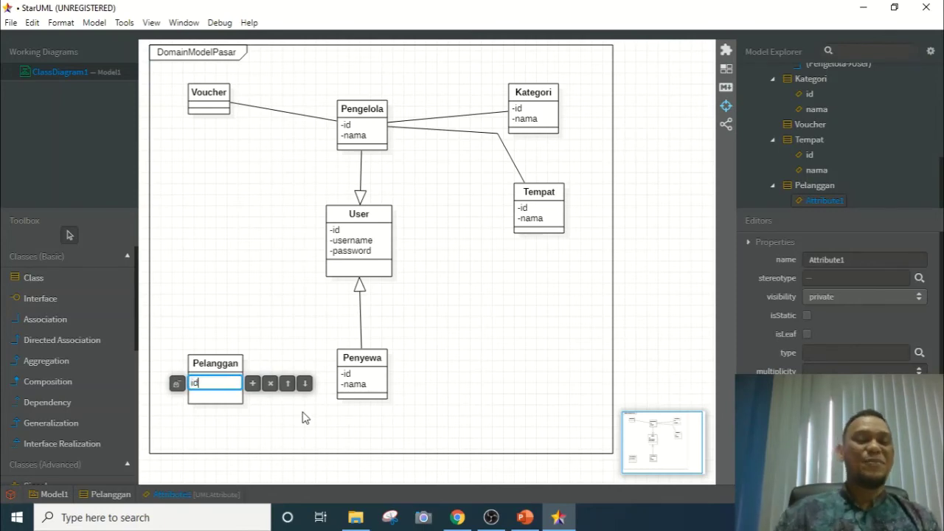
# Add a second attribute named nama with private visibility to the Pelanggan class
pyautogui.click(252, 384)
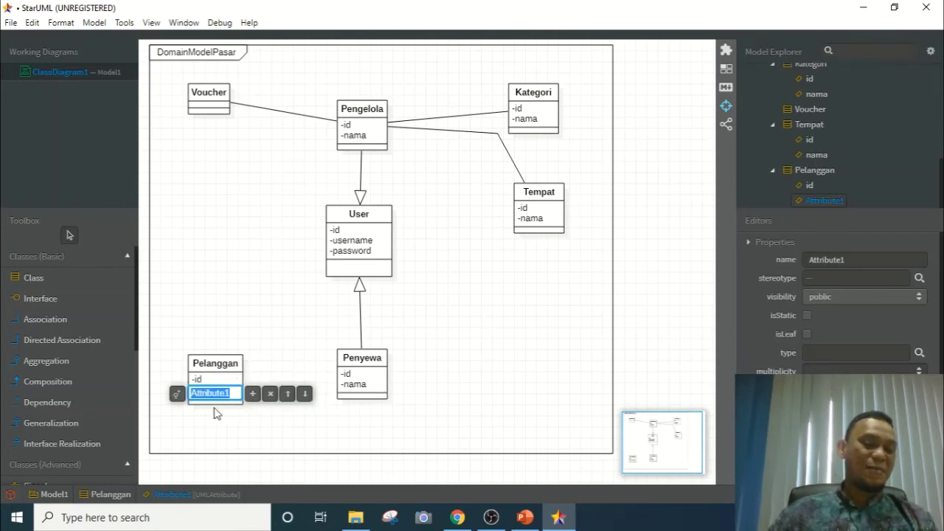
pyautogui.click(180, 395)
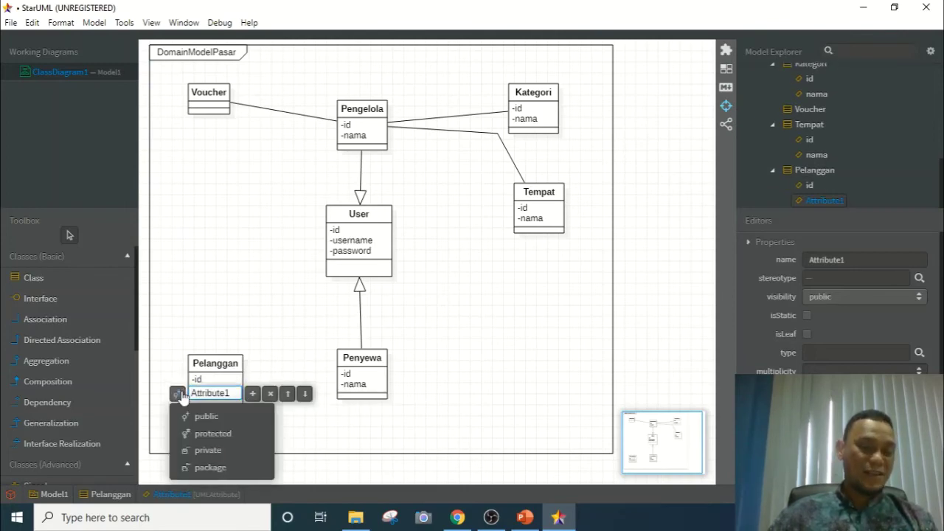
pyautogui.click(220, 452)
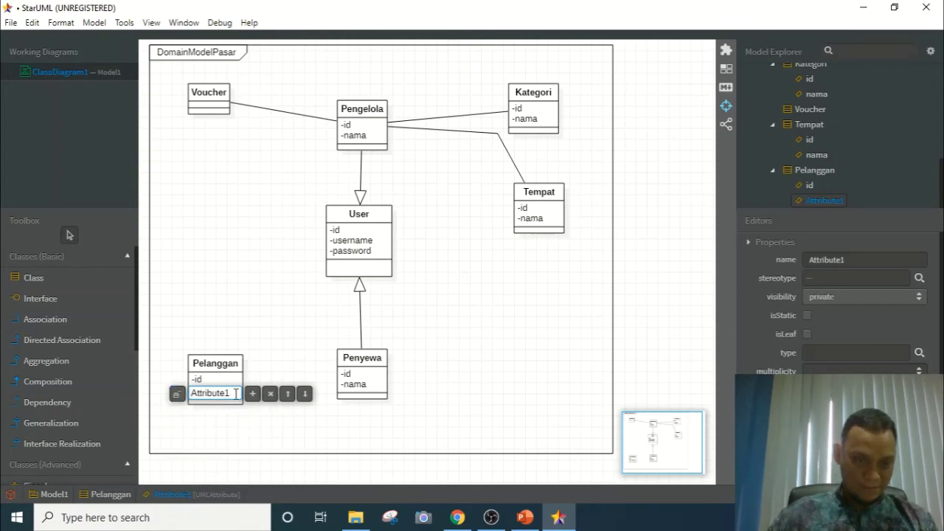
pyautogui.click(238, 394)
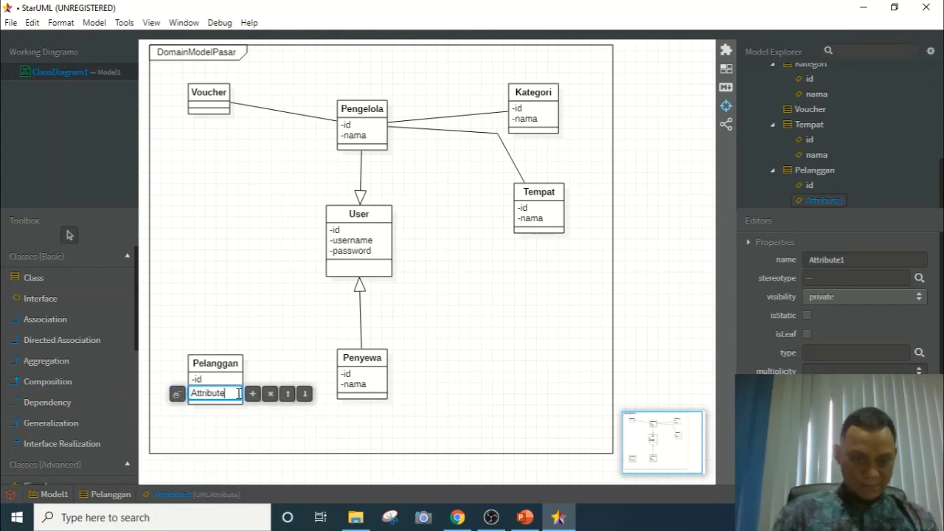
pyautogui.press('BackSpace')
pyautogui.press('BackSpace')
pyautogui.press('BackSpace')
pyautogui.press('BackSpace')
pyautogui.press('BackSpace')
pyautogui.press('BackSpace')
pyautogui.press('BackSpace')
pyautogui.press('BackSpace')
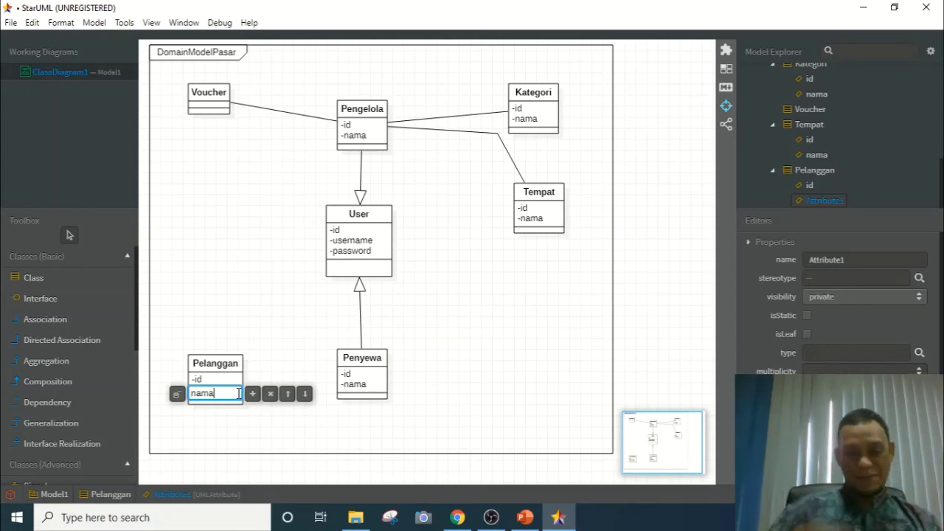
pyautogui.click(257, 324)
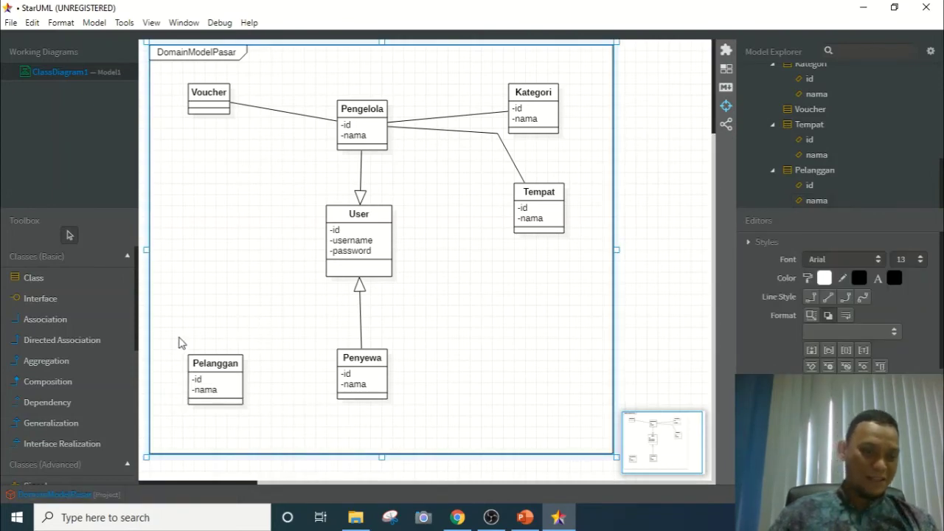
# Link Voucher to Pelanggan with an association class and place its box between the link line and the User class
pyautogui.scroll(-5, 98, 411)
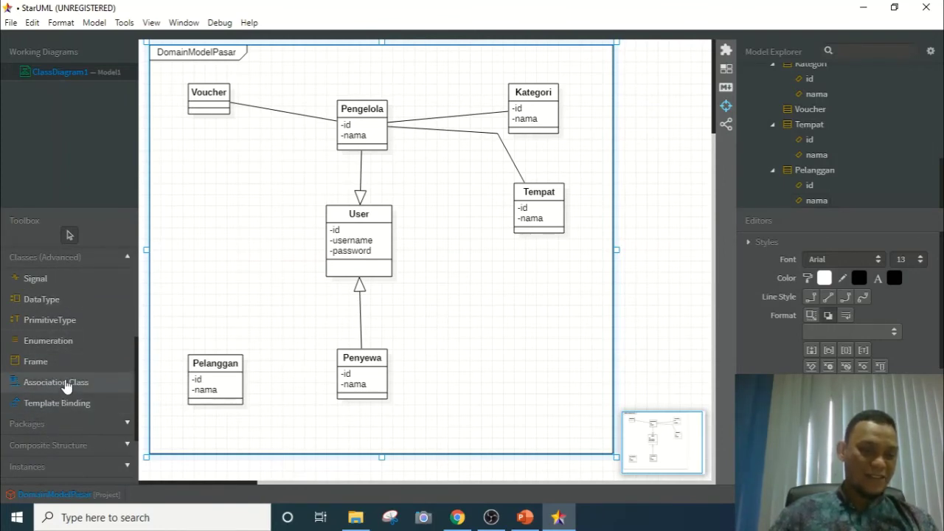
pyautogui.click(66, 383)
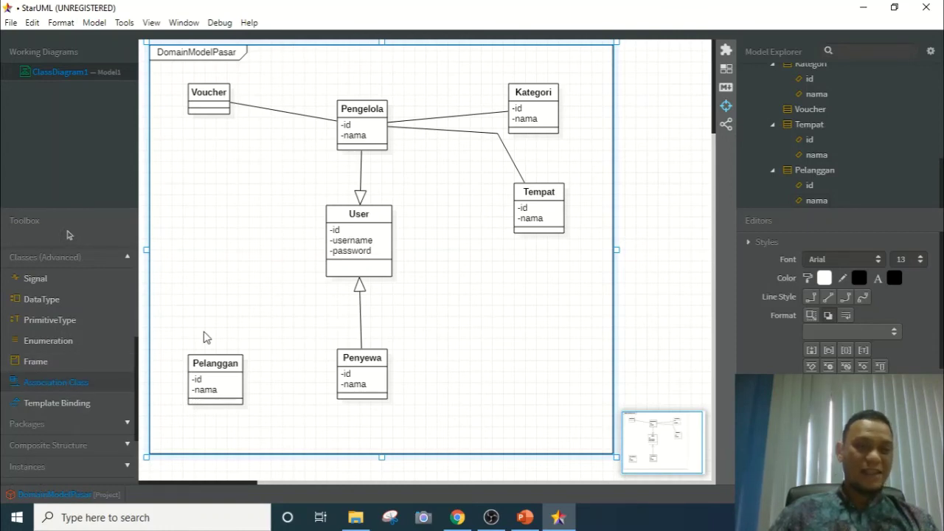
pyautogui.moveTo(212, 103); pyautogui.dragTo(217, 392)
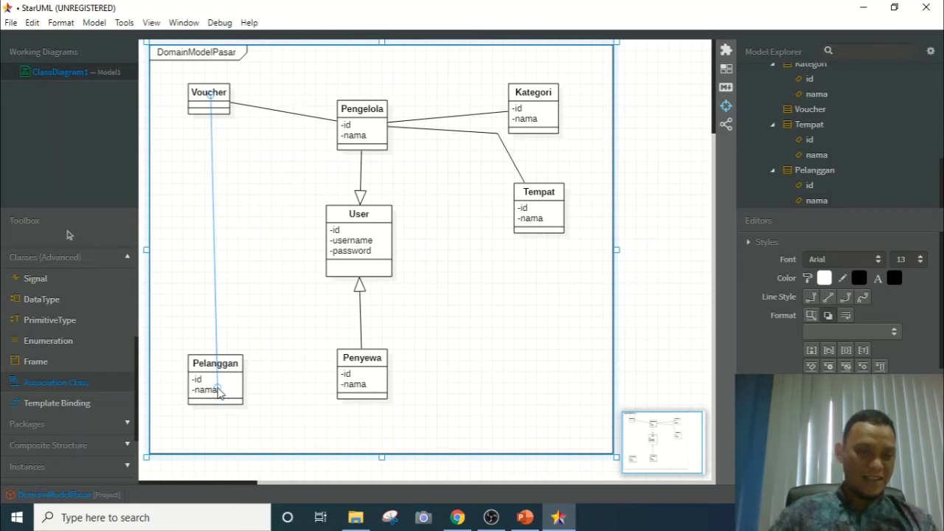
pyautogui.moveTo(218, 392); pyautogui.dragTo(218, 392)
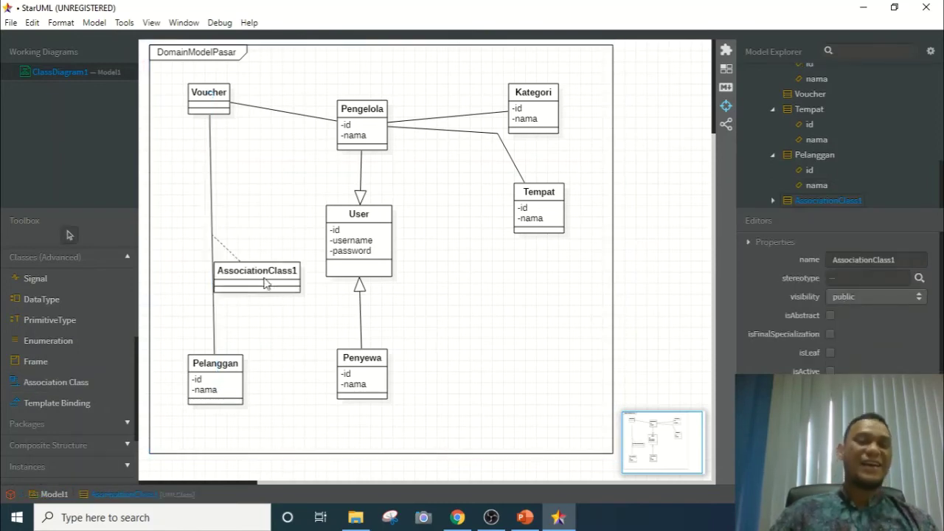
pyautogui.moveTo(265, 260); pyautogui.dragTo(279, 244)
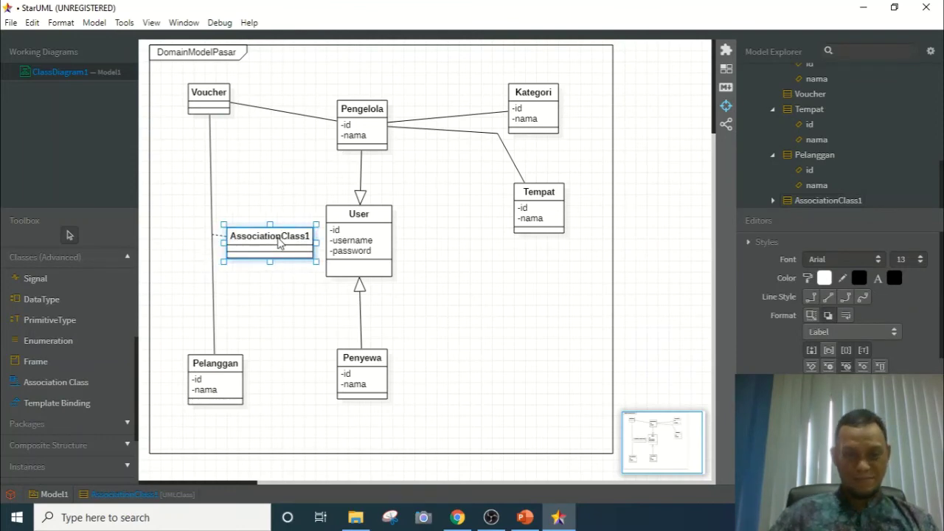
# Check the reference diagram in PowerPoint and, back in StarUML, rename the Voucher–Pelanggan association class as Pembelian
pyautogui.doubleClick(279, 244)
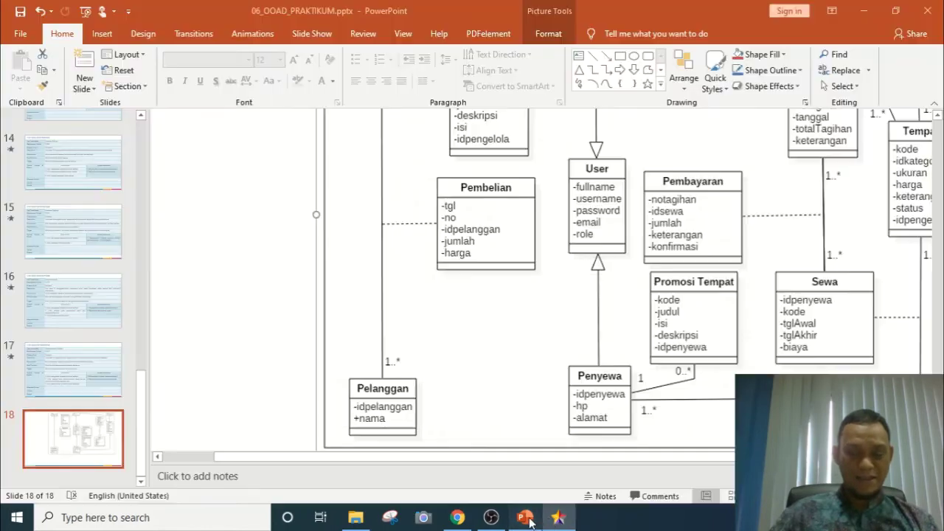
pyautogui.click(528, 520)
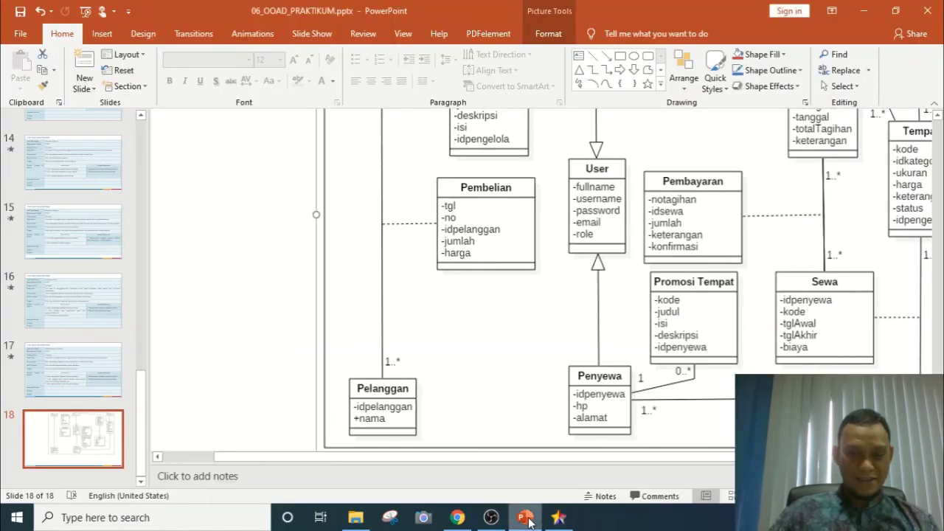
pyautogui.moveTo(559, 520)
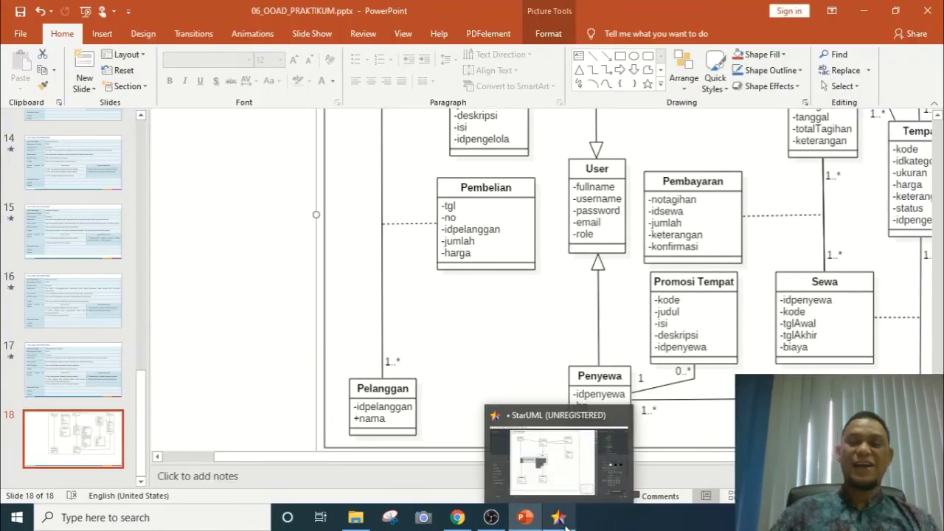
pyautogui.click(559, 521)
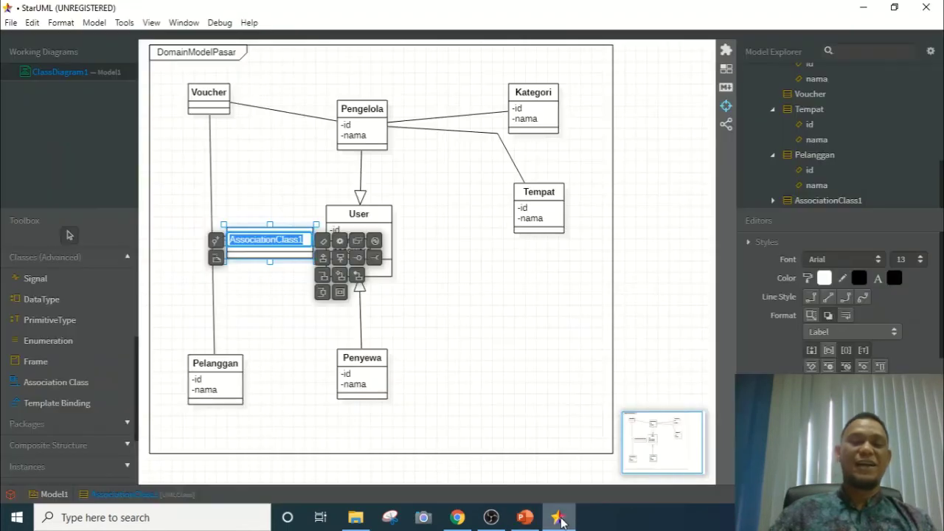
pyautogui.write('Pe')
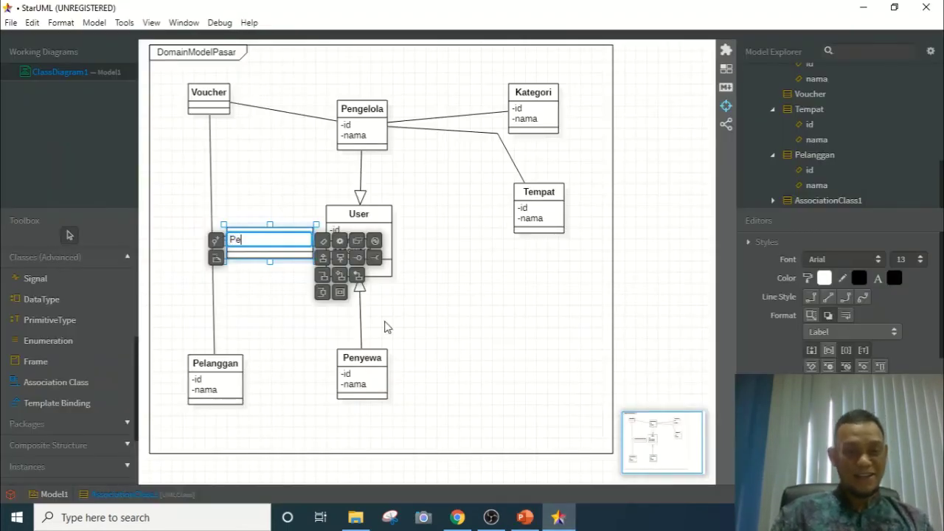
pyautogui.write('mbelian')
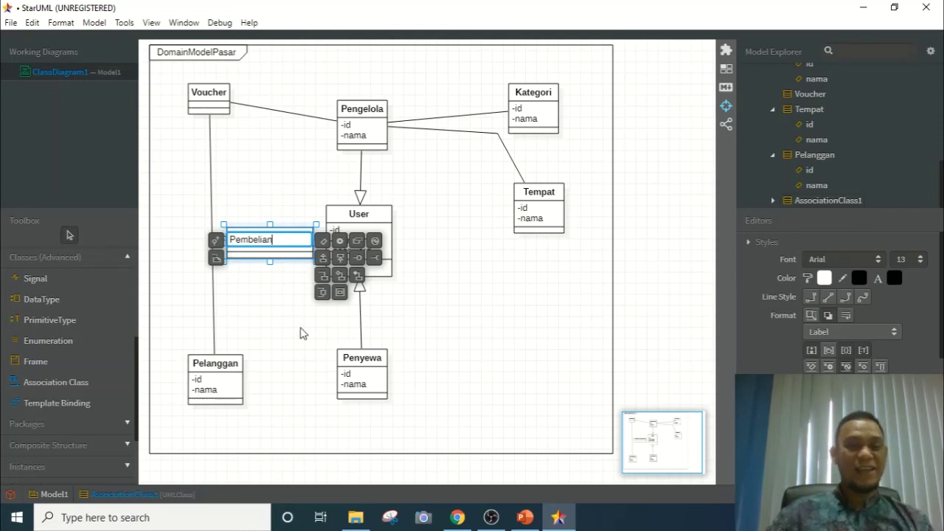
pyautogui.click(299, 334)
# Shift the Pembelian box slightly toward User and move Pelanggan slightly outward so it sits level with Penyewa
pyautogui.moveTo(293, 246); pyautogui.dragTo(306, 238)
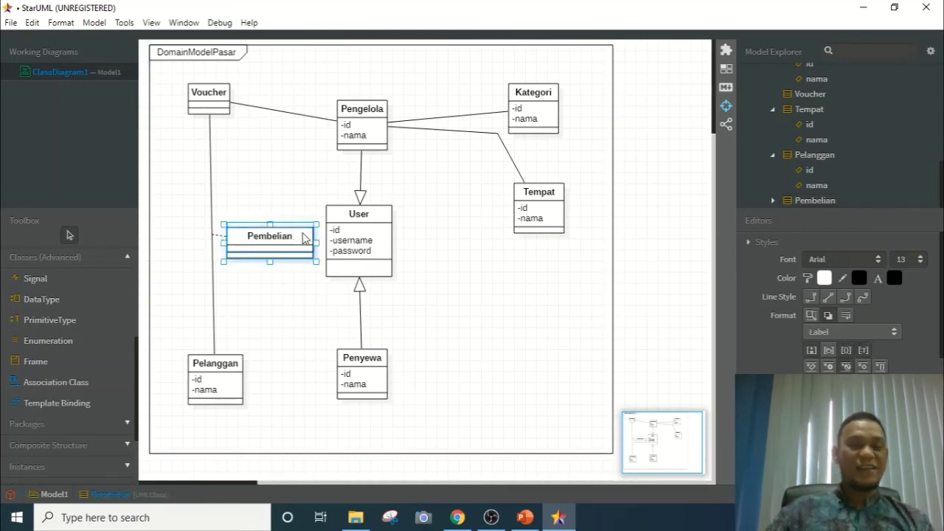
pyautogui.click(216, 371)
pyautogui.moveTo(216, 371); pyautogui.dragTo(205, 366)
pyautogui.click(273, 339)
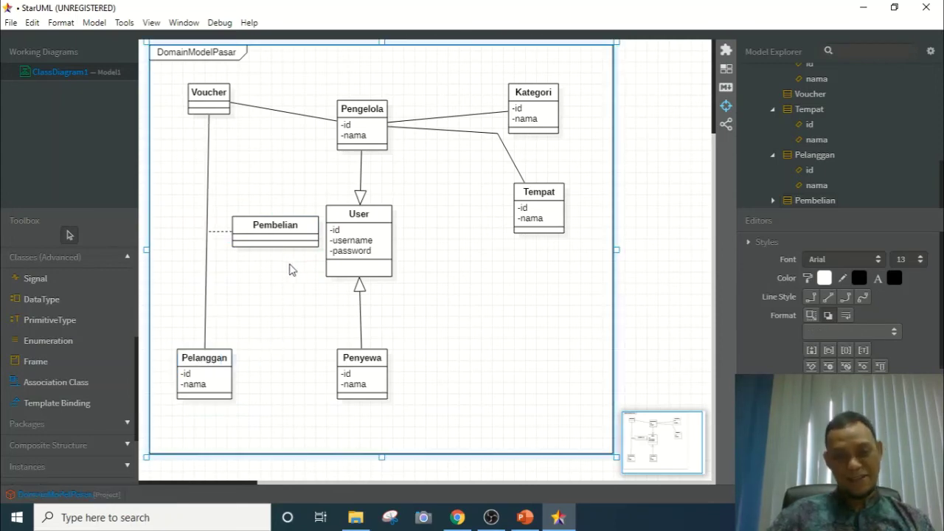
# Add an attribute named id with private visibility to the Pembelian class
pyautogui.doubleClick(284, 226)
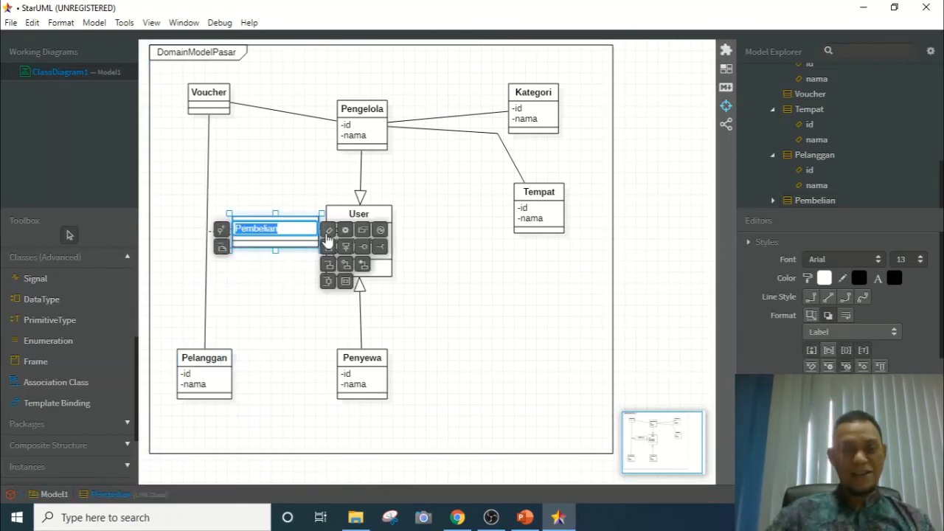
pyautogui.click(328, 232)
pyautogui.press('BackSpace')
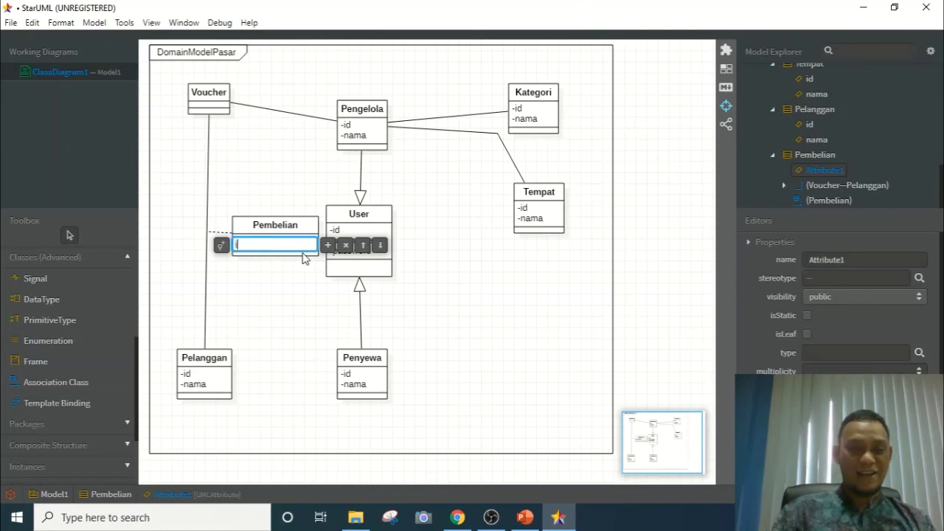
pyautogui.write('id')
pyautogui.click(221, 246)
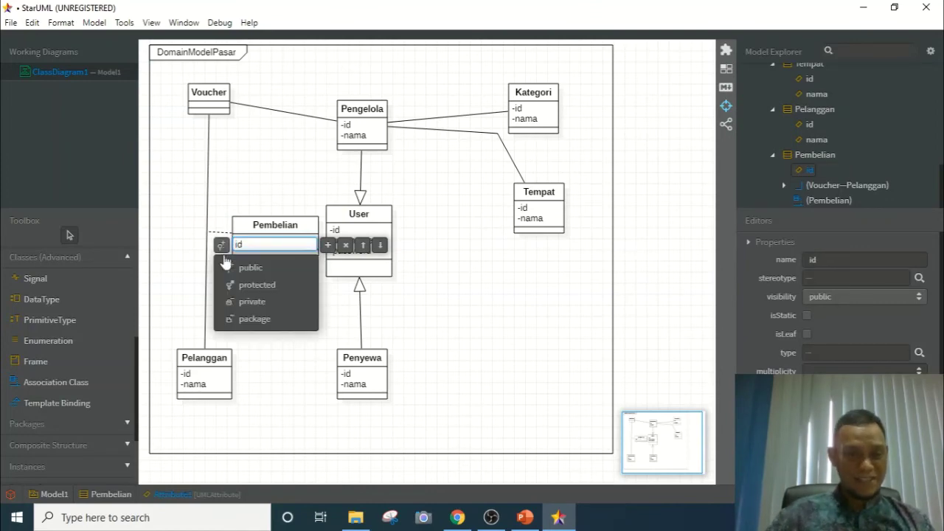
pyautogui.click(242, 302)
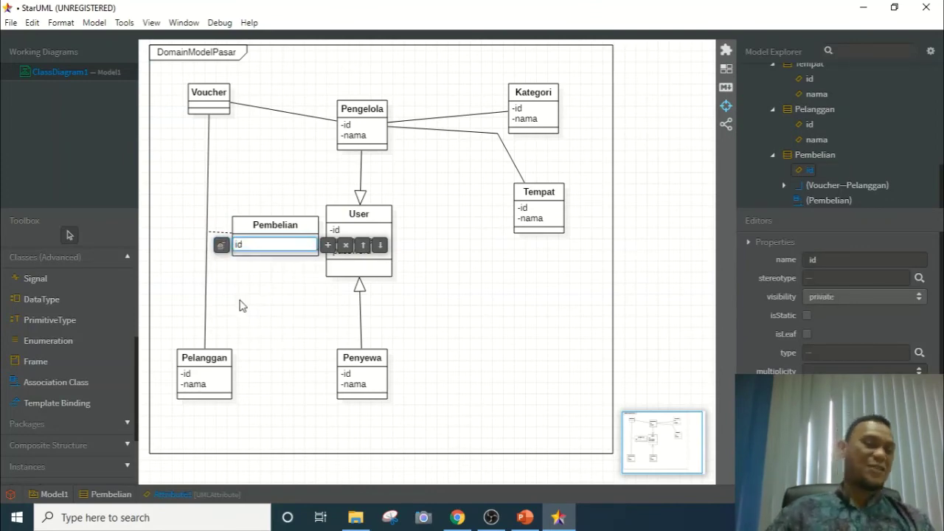
# Add a second attribute named tgl with private visibility to the Pembelian class
pyautogui.click(326, 246)
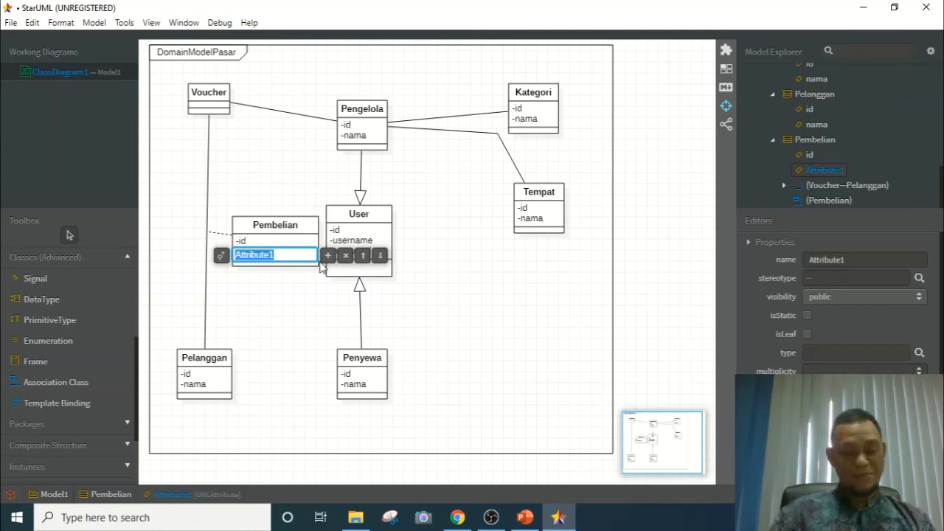
pyautogui.write('tgl')
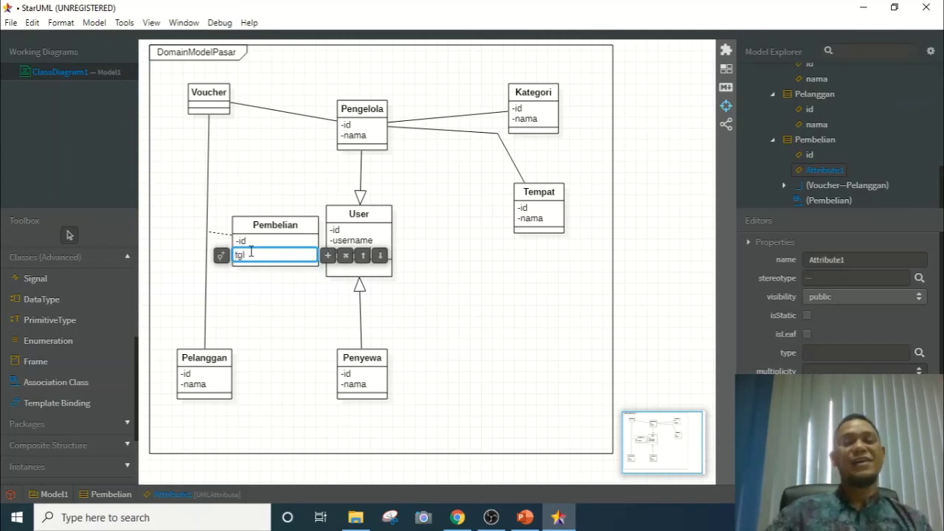
pyautogui.click(222, 255)
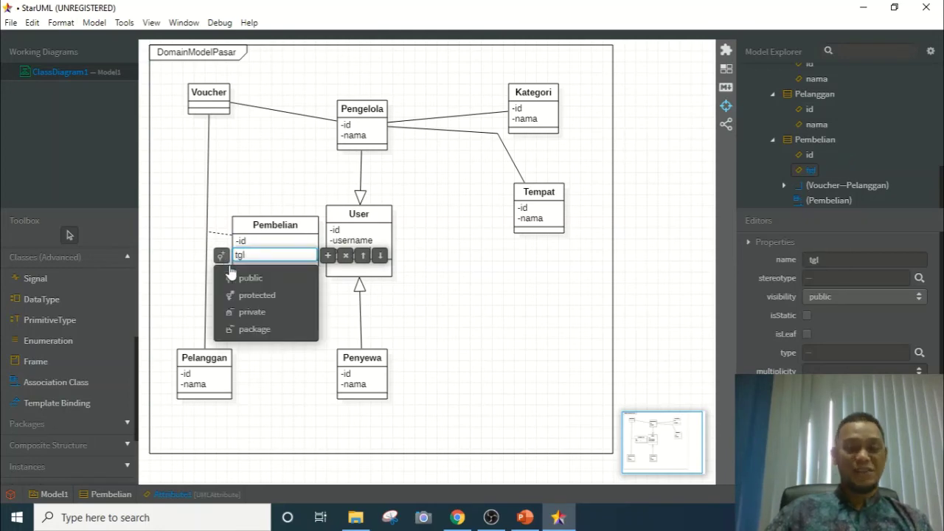
pyautogui.click(248, 311)
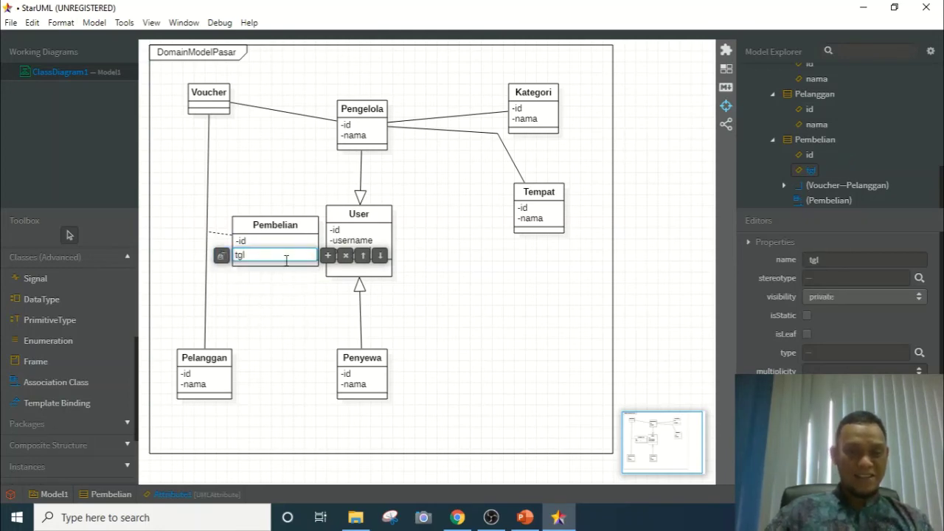
# Add a third attribute named harga with private visibility to the Pembelian class
pyautogui.click(328, 255)
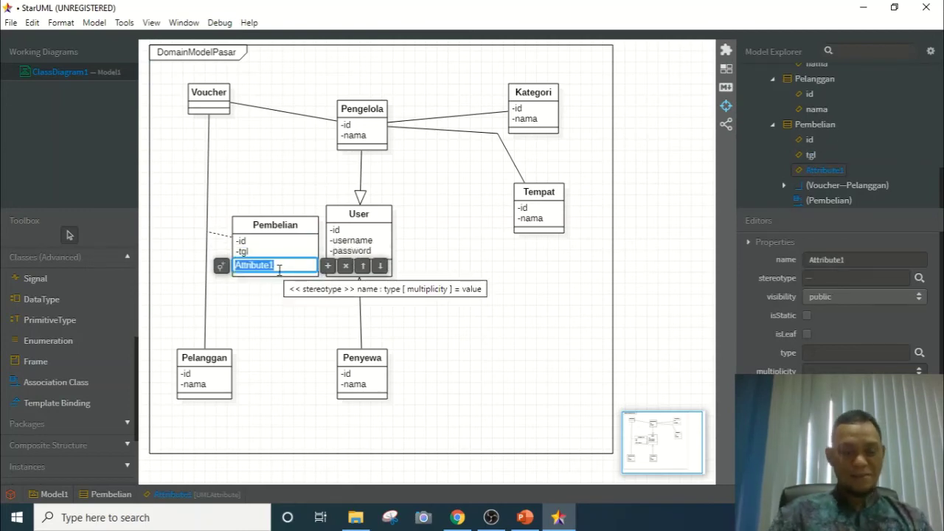
pyautogui.write('harga')
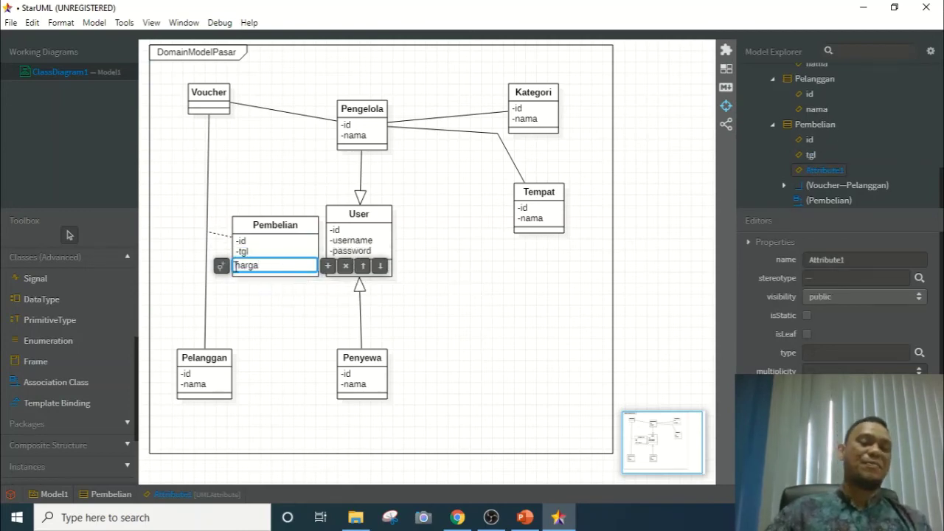
pyautogui.click(223, 267)
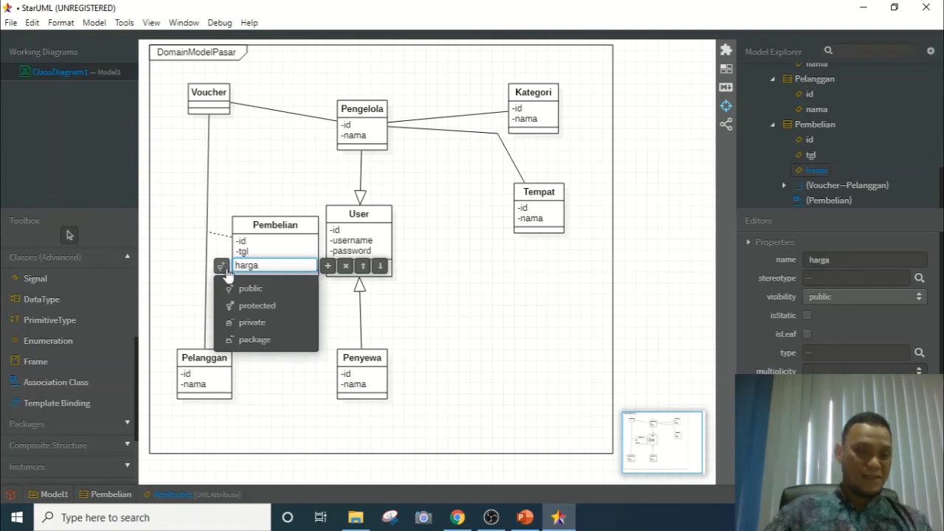
pyautogui.click(256, 323)
pyautogui.click(464, 362)
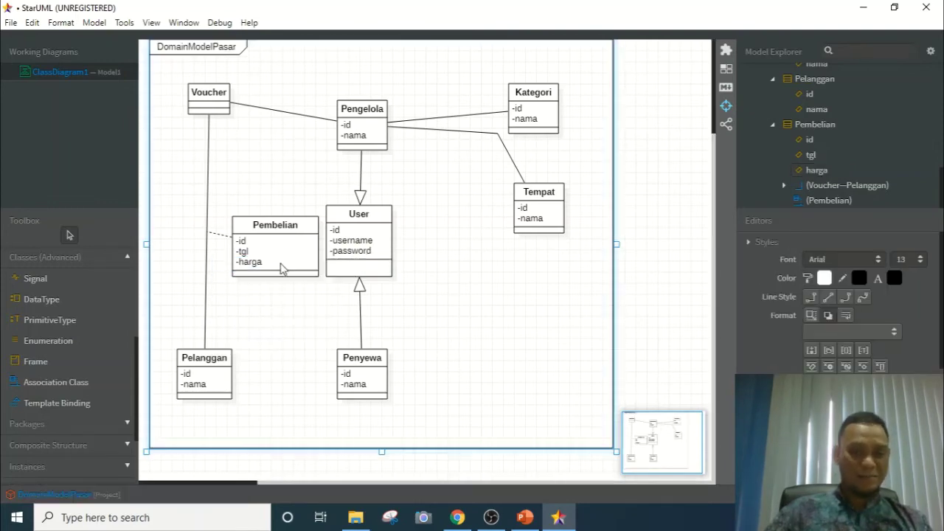
# Space out the classes by moving Voucher toward the frame's left edge, Pembelian slightly up and left, and User slightly up and right
pyautogui.click(185, 98)
pyautogui.moveTo(185, 99); pyautogui.dragTo(206, 95)
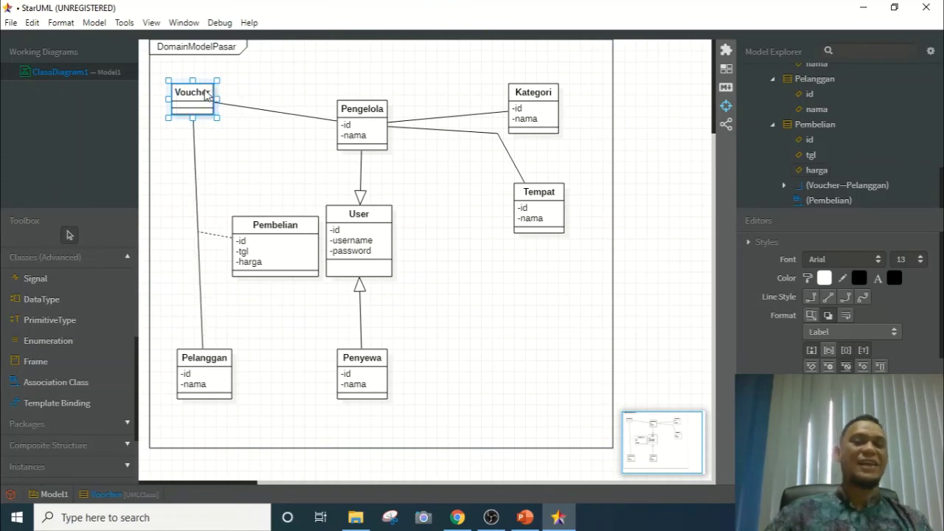
pyautogui.moveTo(273, 224); pyautogui.dragTo(267, 207)
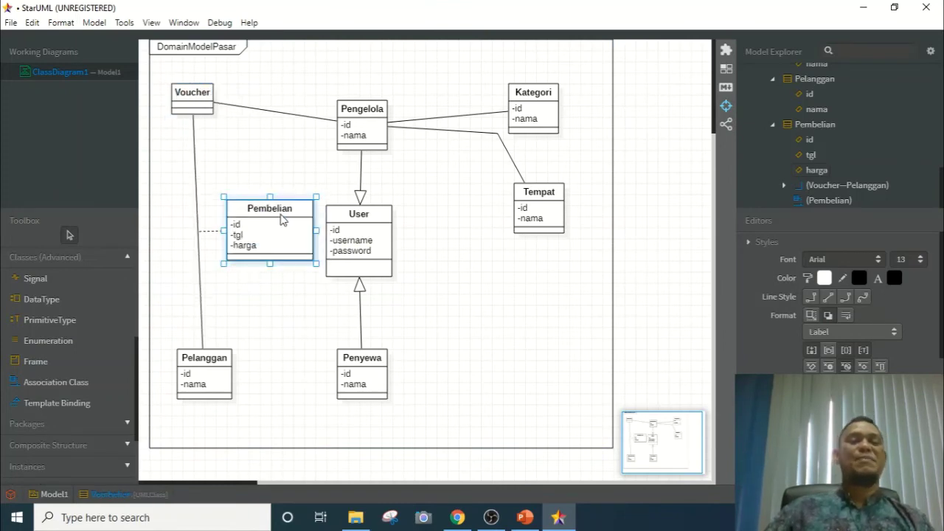
pyautogui.moveTo(376, 225); pyautogui.dragTo(391, 219)
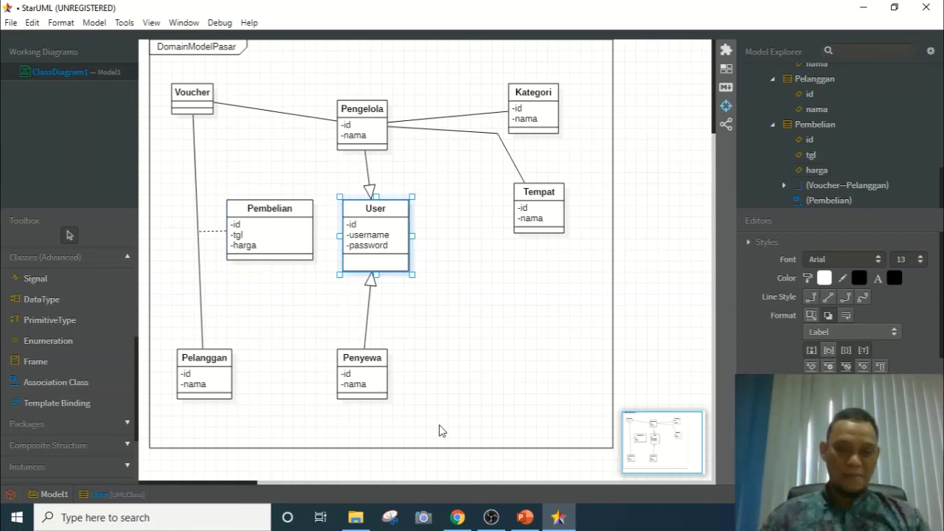
# Consult the PowerPoint reference and, back in StarUML, add an associated class to Penyewa, placing it above and to the right of Penyewa
pyautogui.click(557, 519)
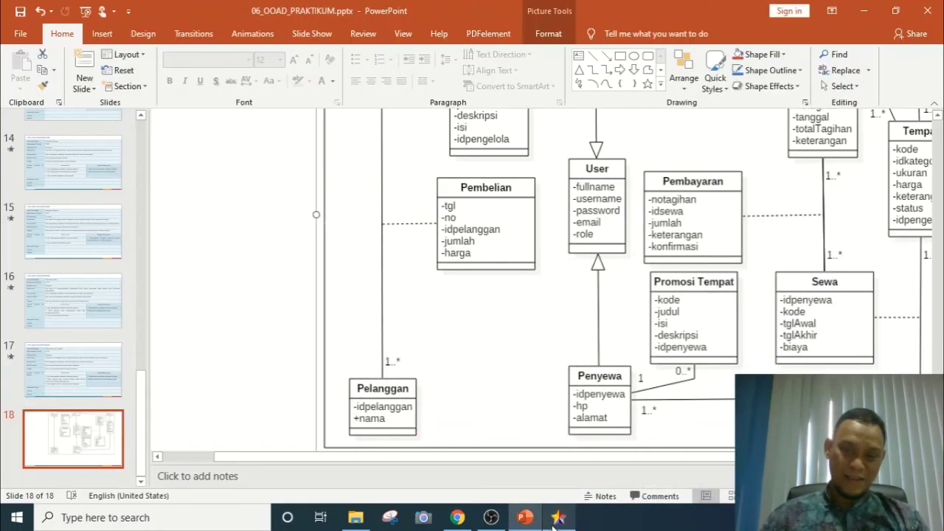
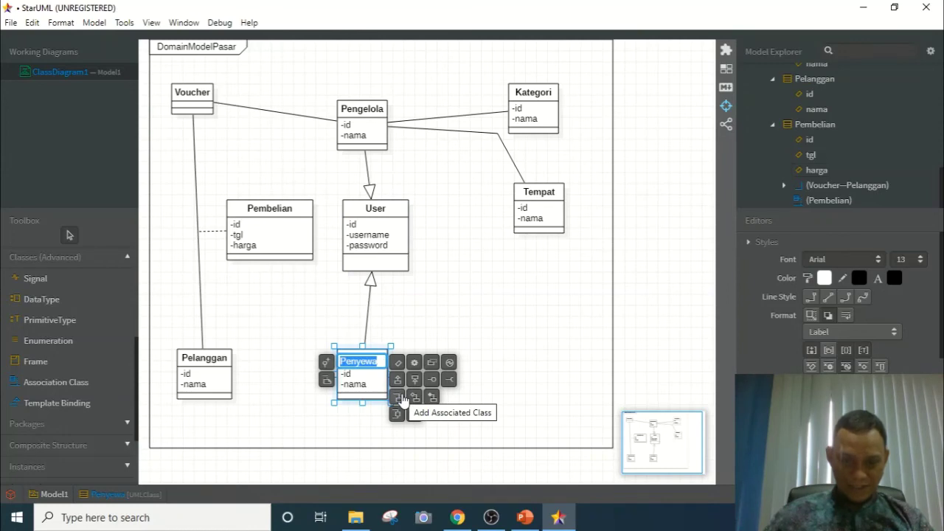
pyautogui.click(403, 400)
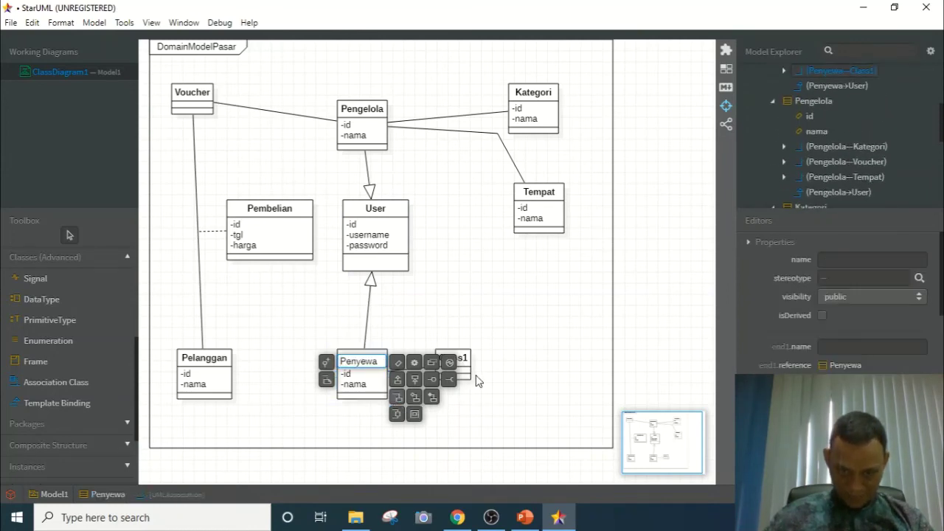
pyautogui.moveTo(436, 310); pyautogui.dragTo(436, 310)
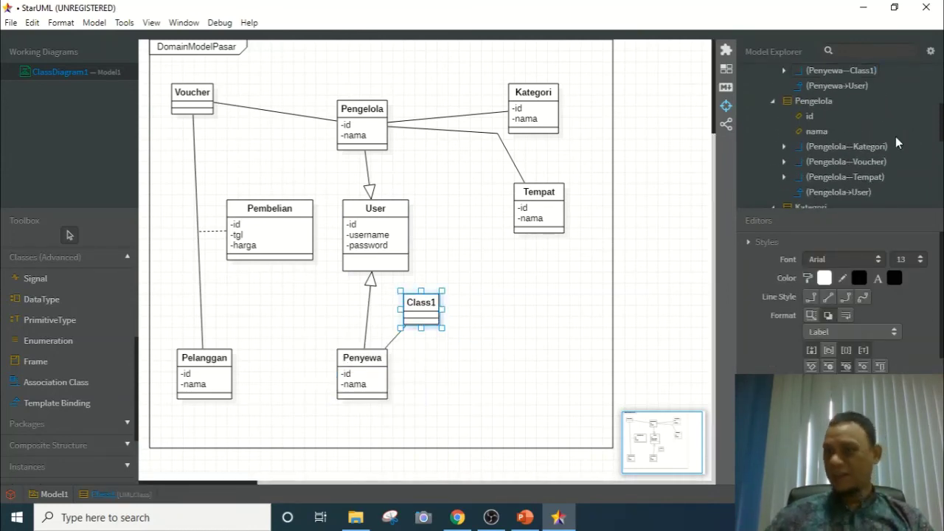
pyautogui.scroll(3, 883, 176)
pyautogui.scroll(-4, 878, 150)
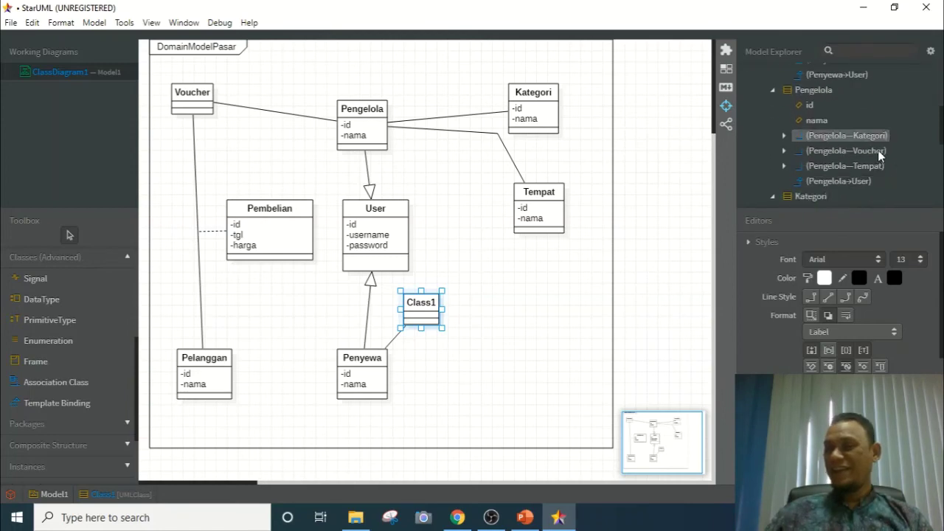
pyautogui.scroll(-2, 878, 159)
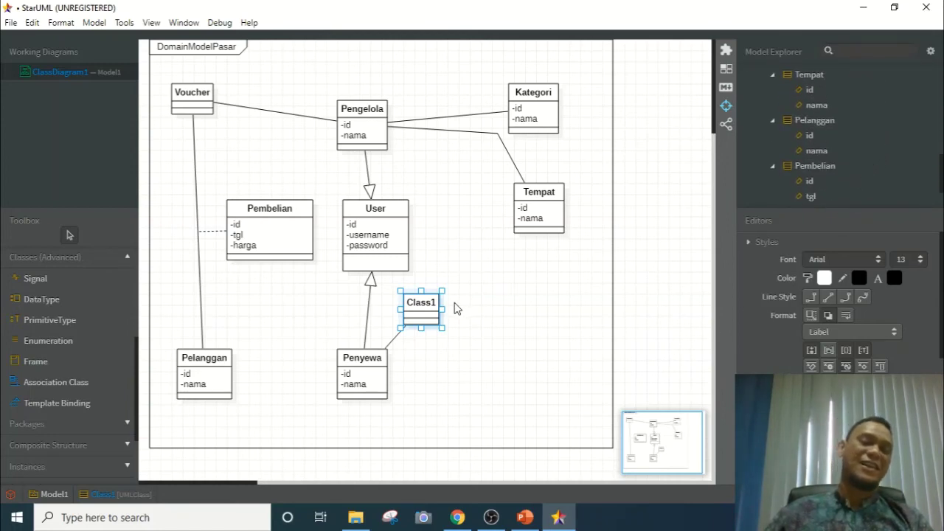
# Rename the new class associated with Penyewa as Promosi Tempat, checking the name against the reference diagram
pyautogui.doubleClick(426, 310)
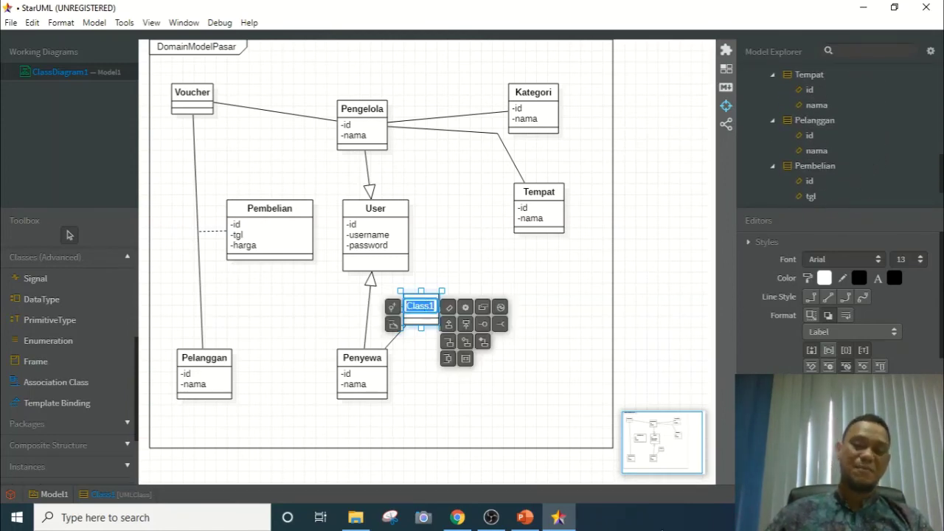
pyautogui.click(561, 518)
pyautogui.click(561, 519)
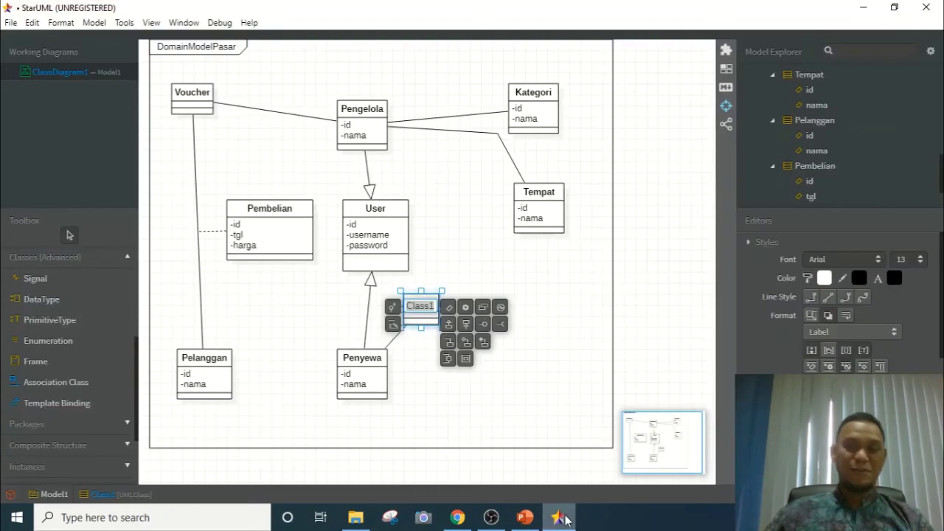
pyautogui.write('Pr')
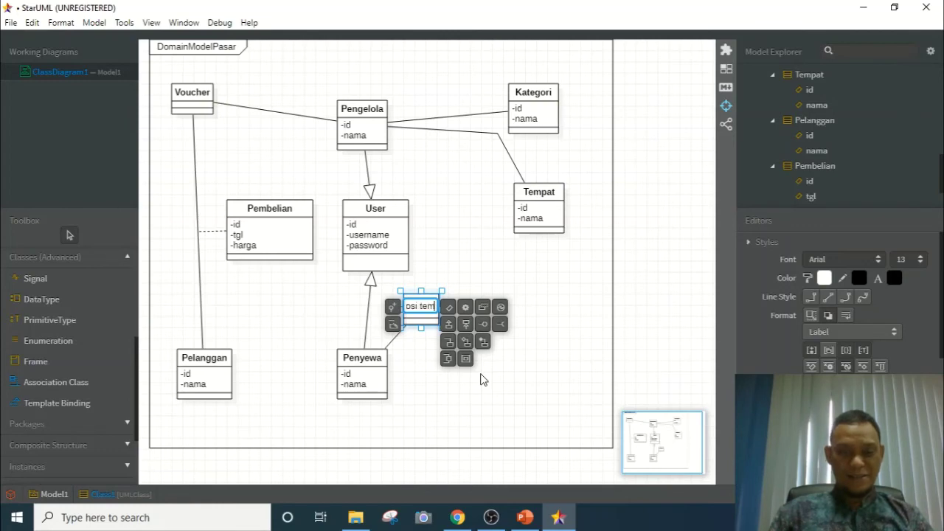
pyautogui.press('BackSpace')
pyautogui.press('BackSpace')
pyautogui.press('BackSpace')
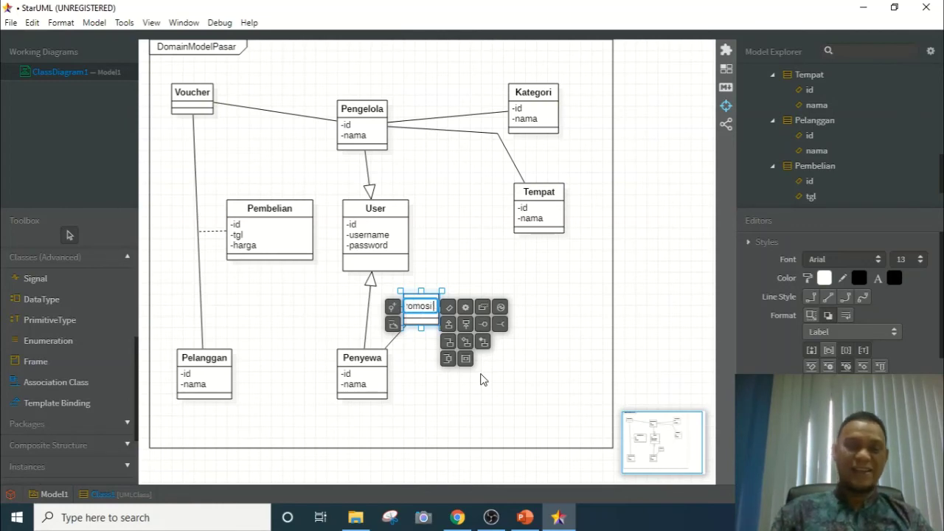
pyautogui.write('Tempat')
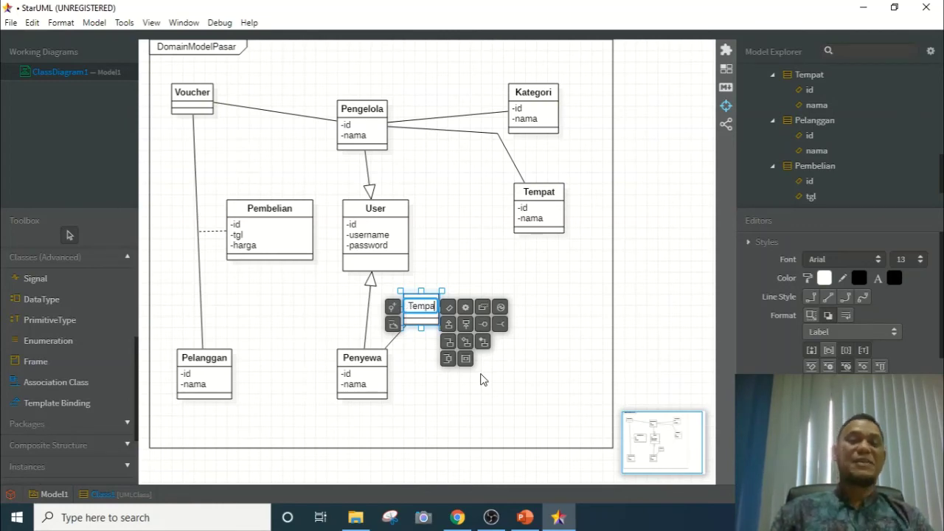
pyautogui.click(478, 277)
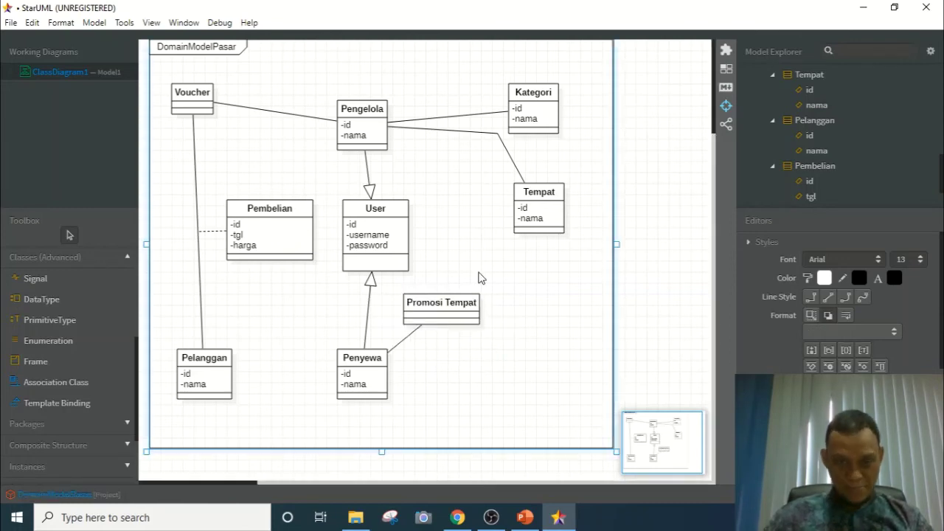
# Move Promosi Tempat slightly up and right, then check its attributes in the PowerPoint reference and return to StarUML
pyautogui.moveTo(472, 297); pyautogui.dragTo(483, 290)
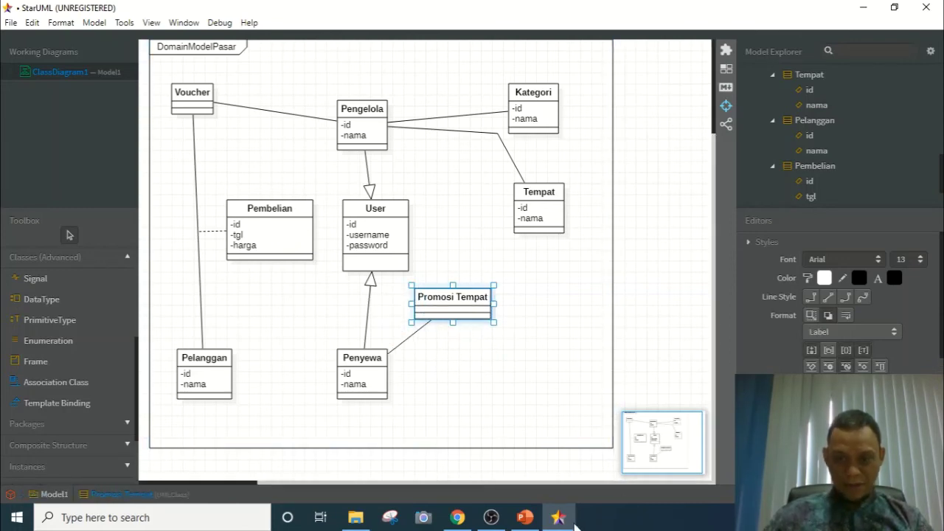
pyautogui.click(569, 522)
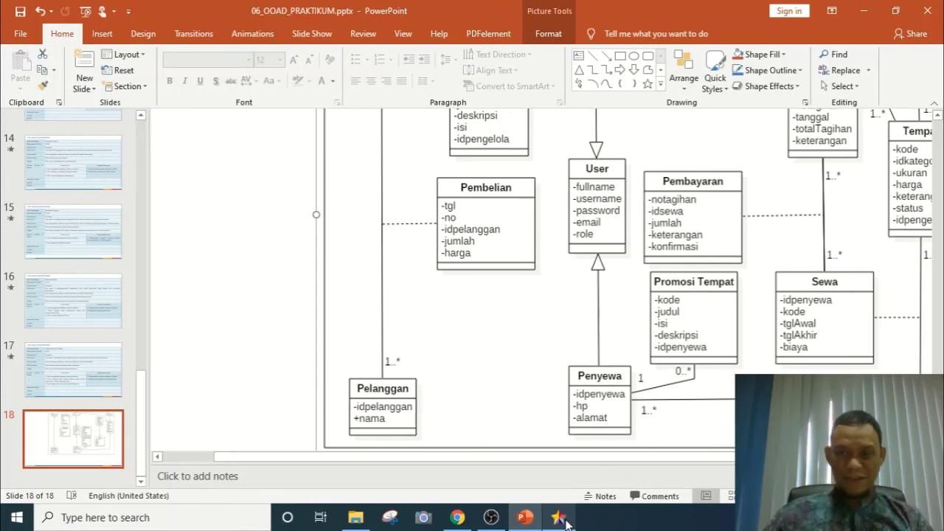
pyautogui.click(565, 521)
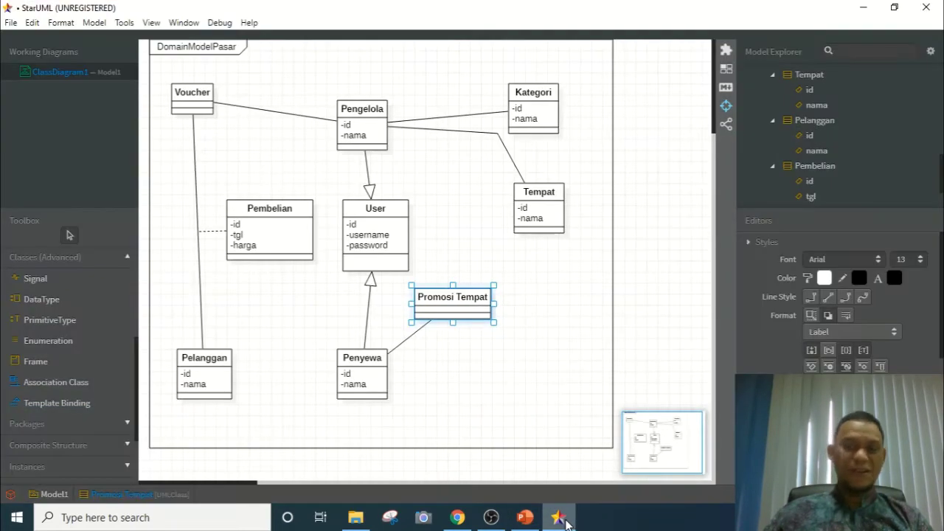
# Add a first attribute named id with private visibility to the Promosi Tempat class
pyautogui.doubleClick(445, 298)
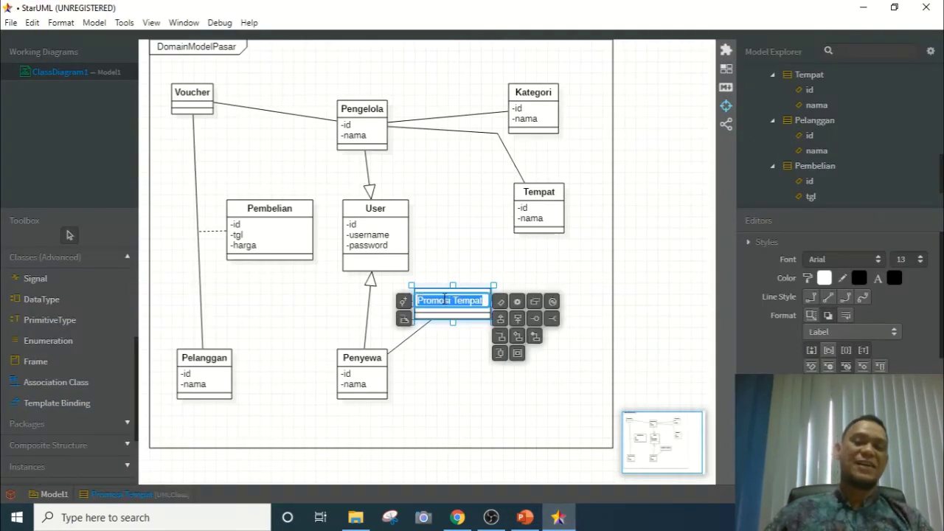
pyautogui.click(501, 302)
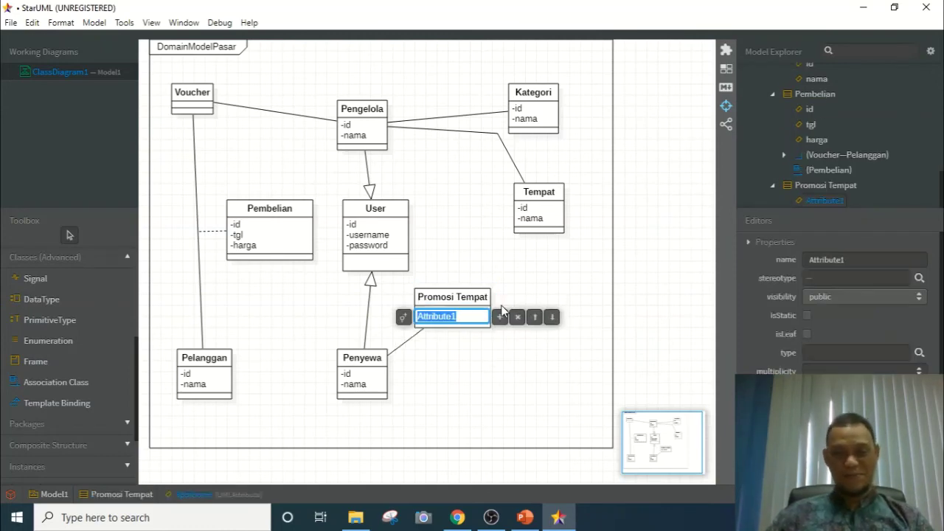
pyautogui.click(403, 318)
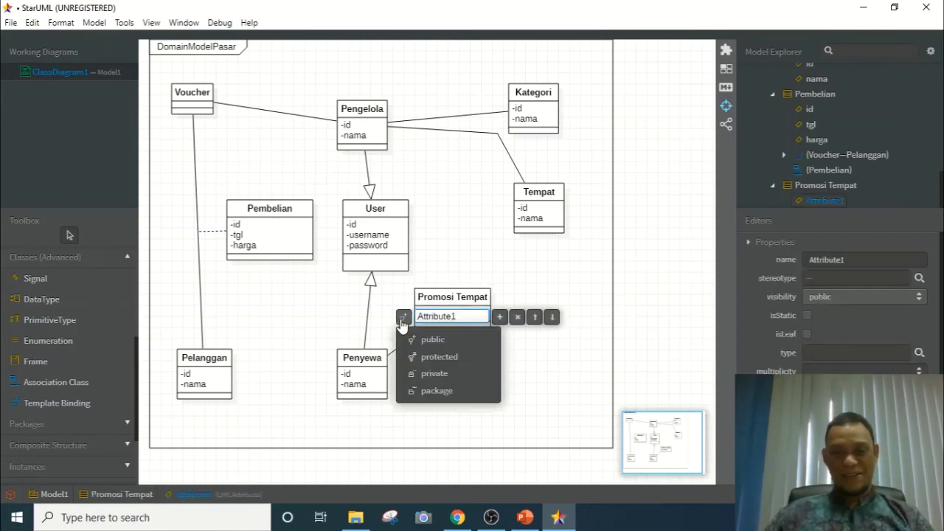
pyautogui.click(443, 380)
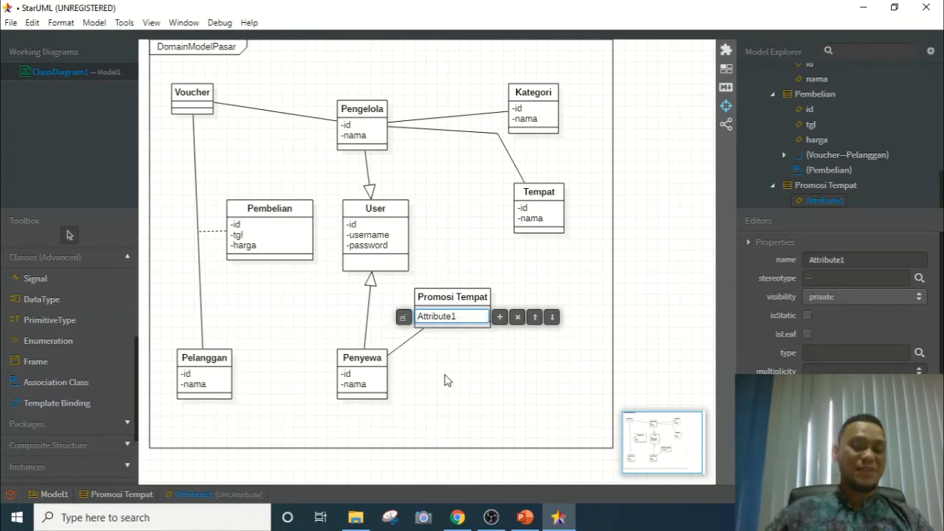
pyautogui.doubleClick(463, 316)
pyautogui.click(463, 316)
pyautogui.press('BackSpace')
pyautogui.press('BackSpace')
pyautogui.press('BackSpace')
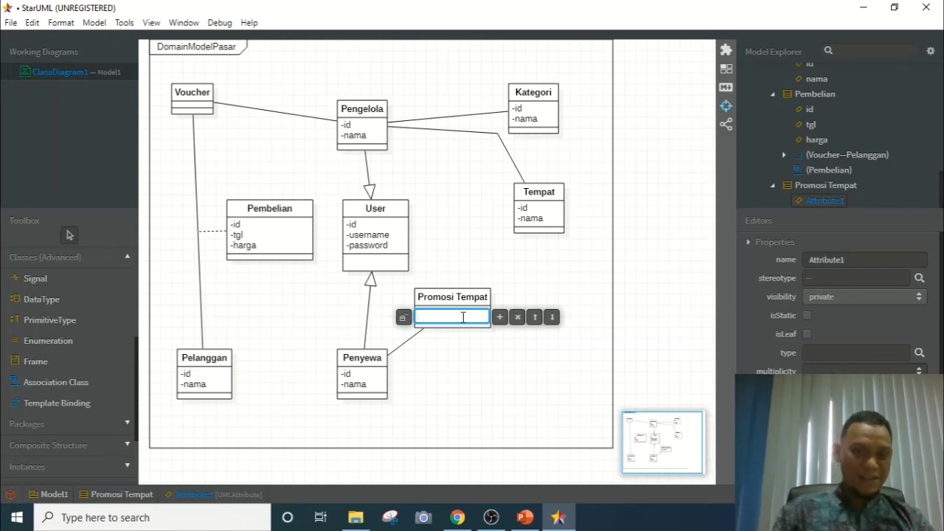
pyautogui.write('id')
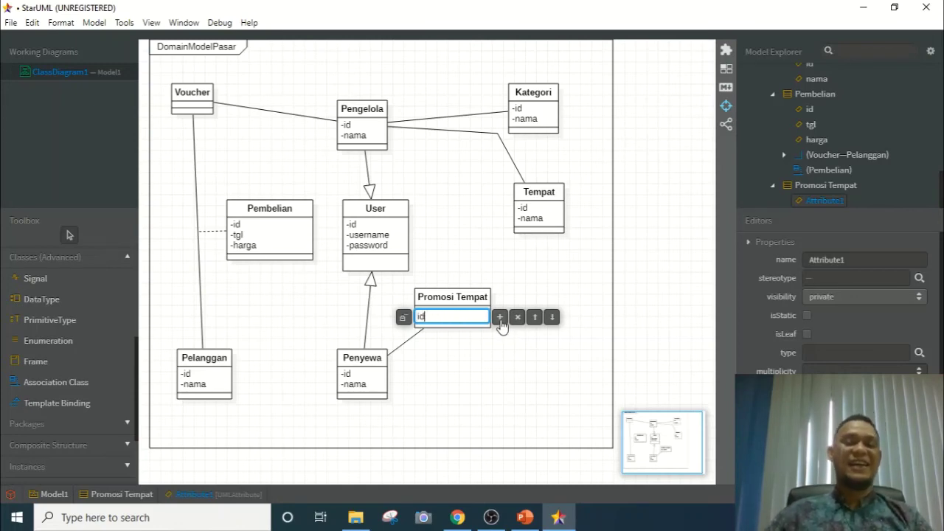
# Add a second attribute named judul with private visibility to Promosi Tempat, checking the PowerPoint reference for its name
pyautogui.click(500, 318)
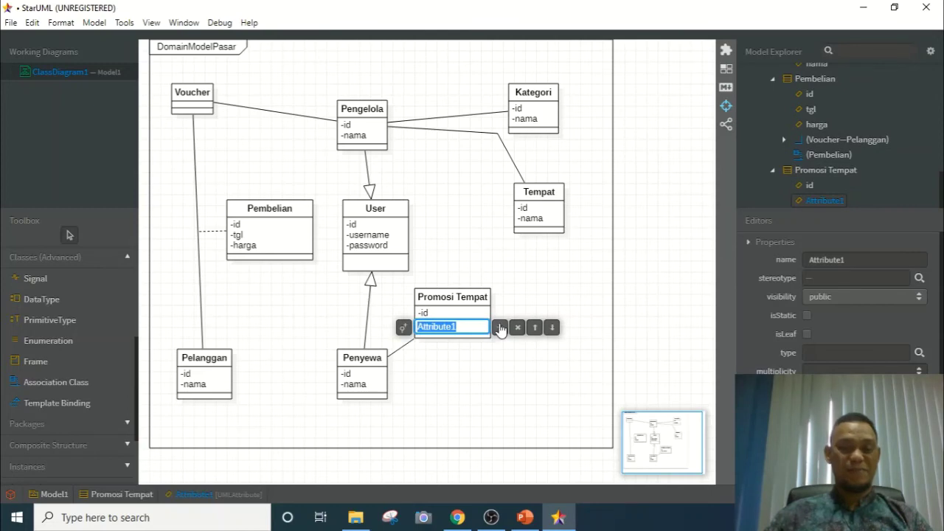
pyautogui.click(552, 520)
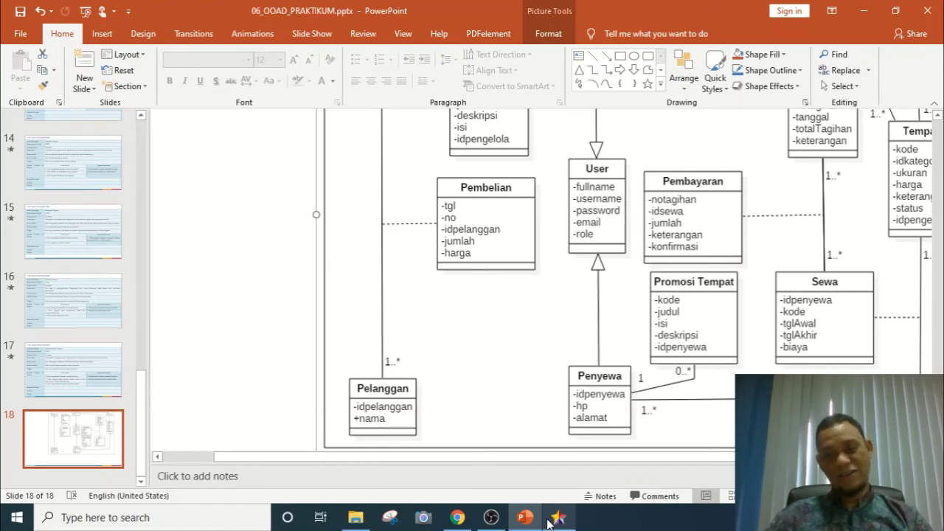
pyautogui.click(549, 521)
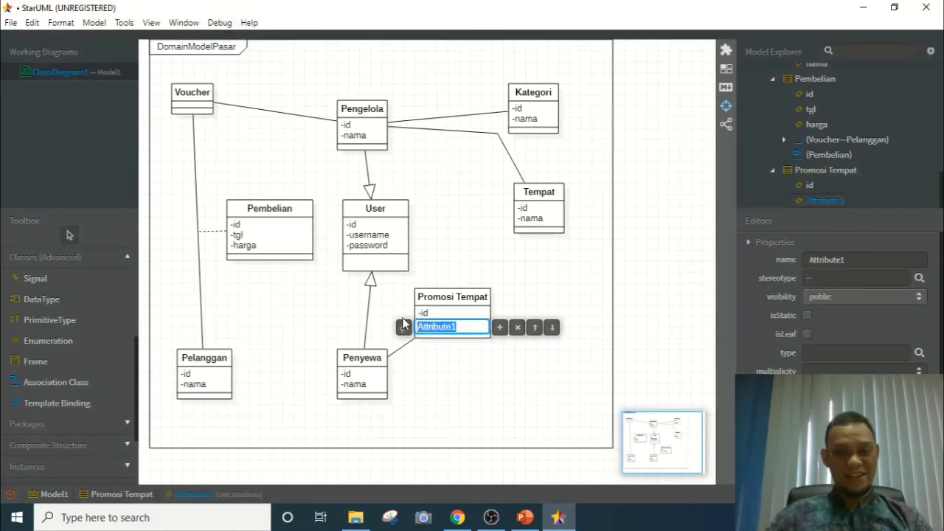
pyautogui.write('judul')
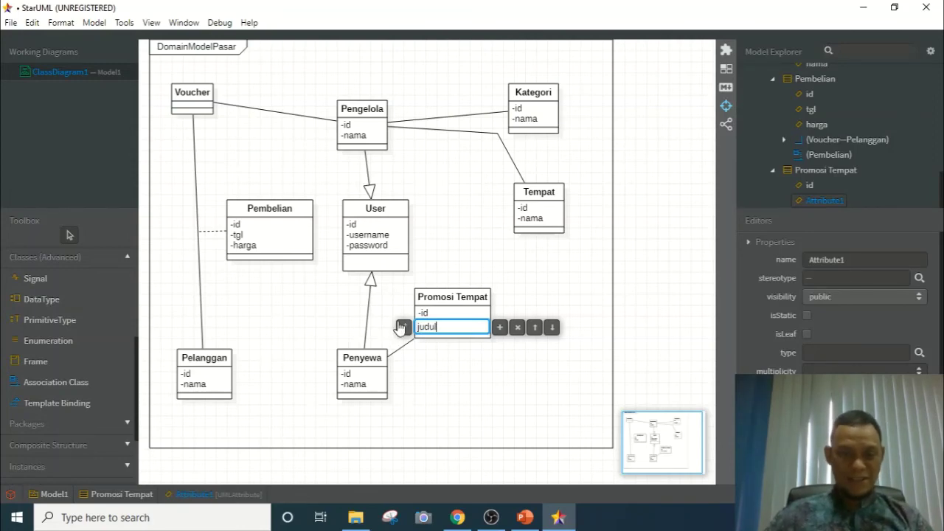
pyautogui.click(402, 330)
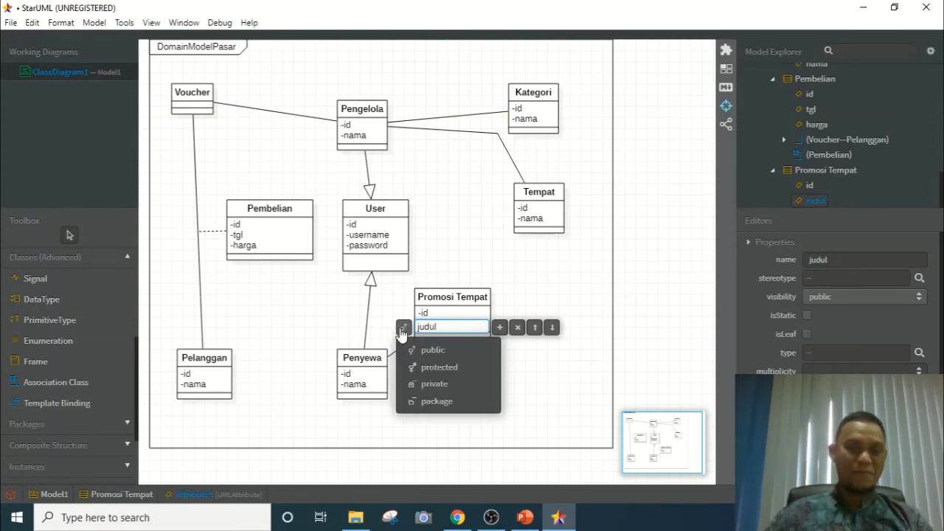
pyautogui.click(435, 383)
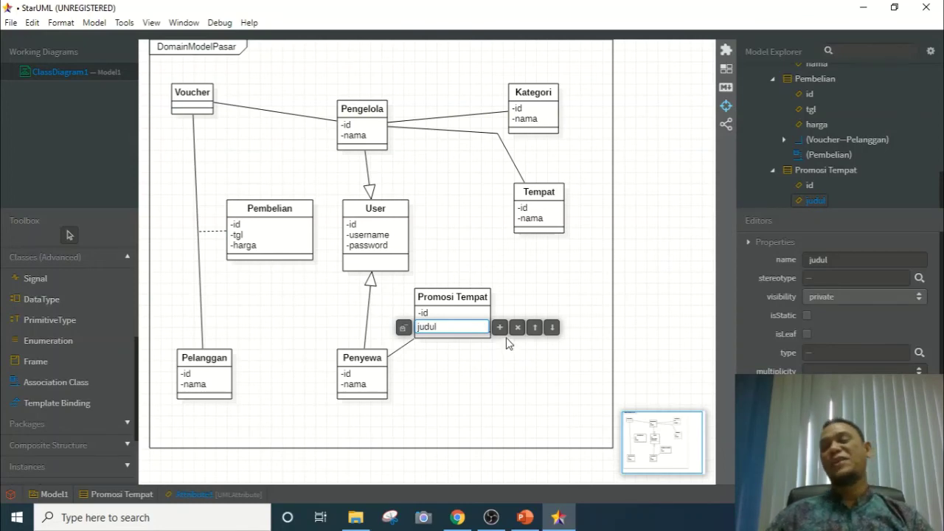
# Add a third attribute named isi with private visibility to Promosi Tempat
pyautogui.click(500, 329)
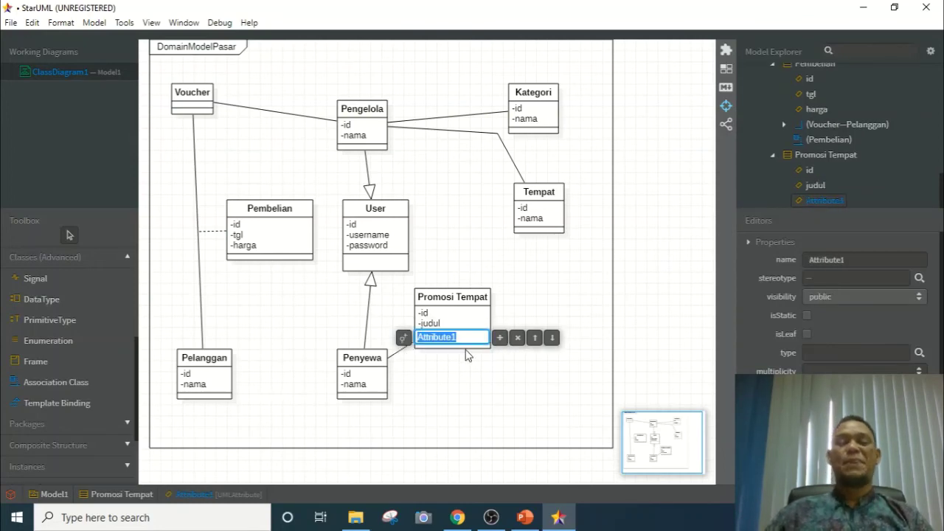
pyautogui.write('isi')
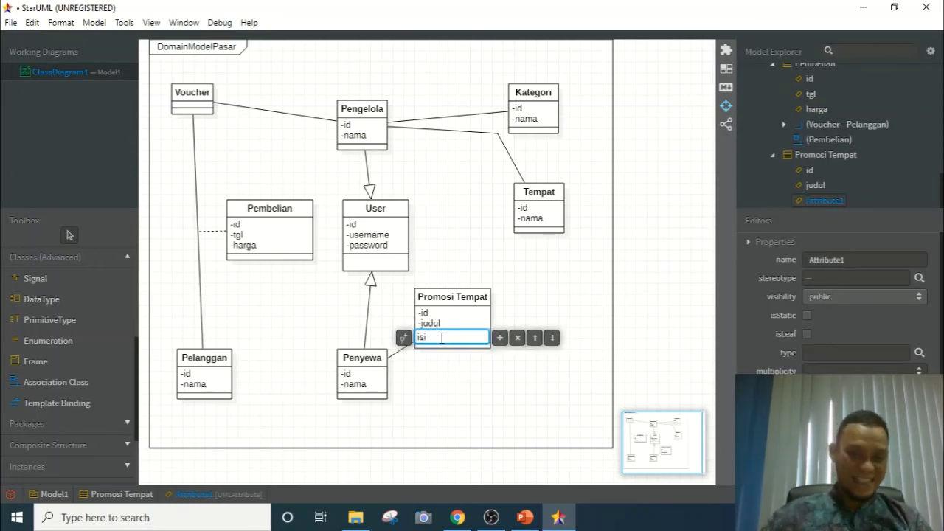
pyautogui.click(405, 338)
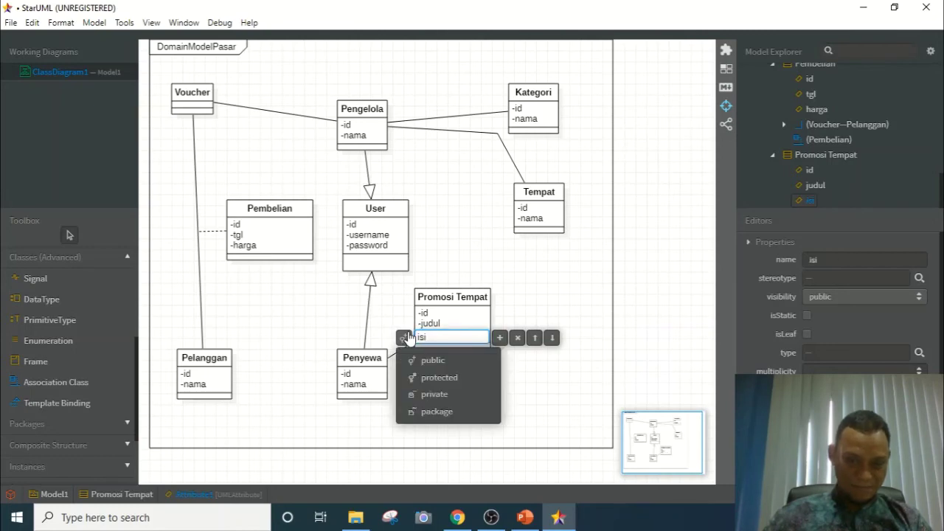
pyautogui.click(428, 397)
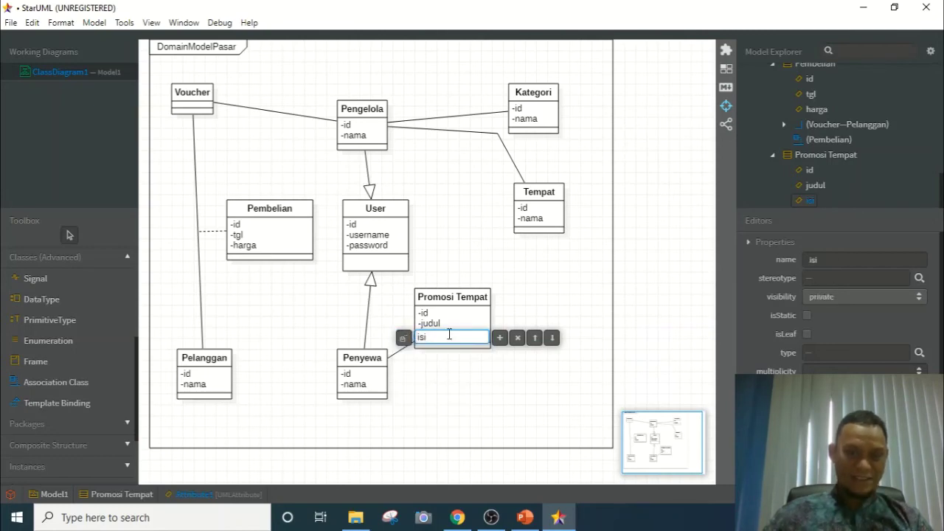
# Move Promosi Tempat slightly up and right, and shift User slightly up and left to line up with Pengelola and Penyewa
pyautogui.click(461, 295)
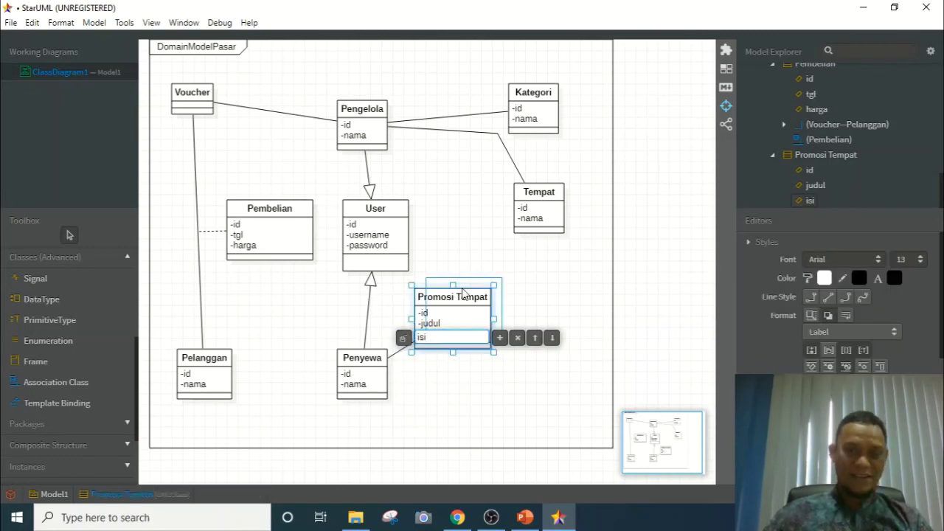
pyautogui.click(494, 386)
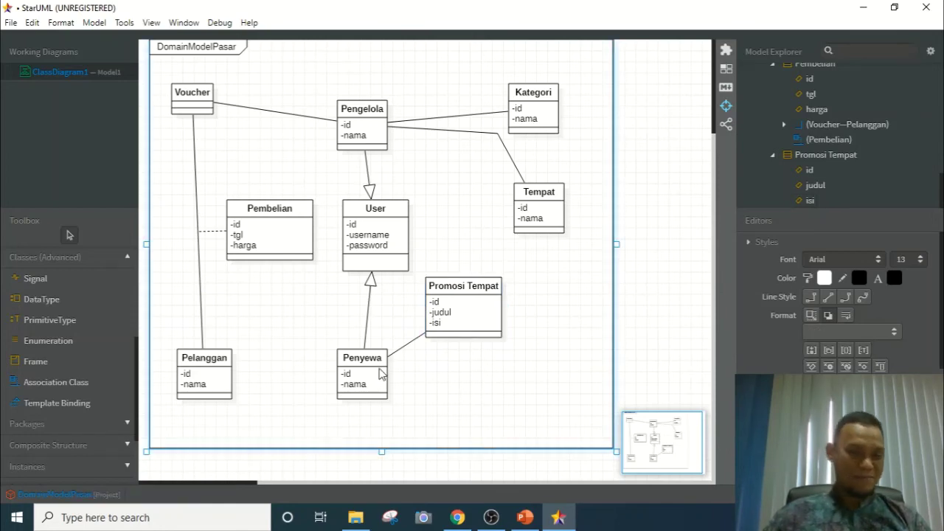
pyautogui.click(352, 216)
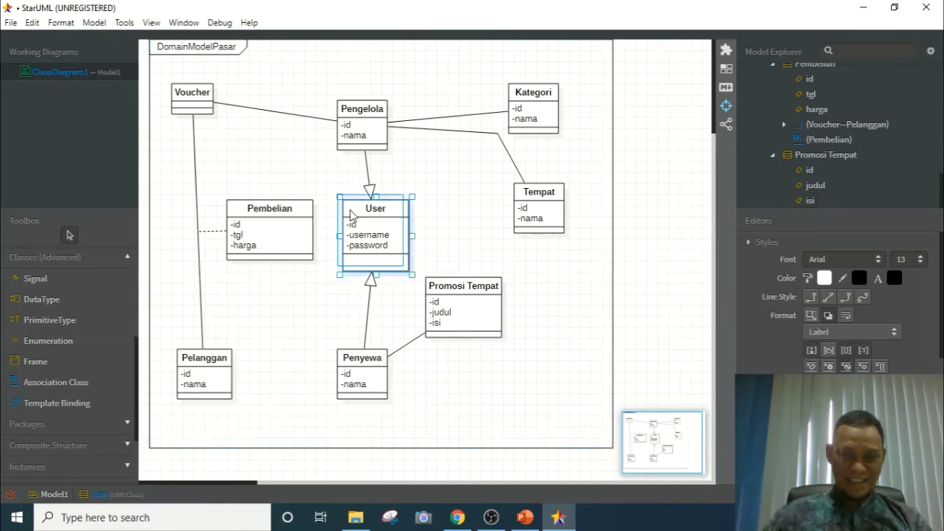
pyautogui.moveTo(352, 215); pyautogui.dragTo(348, 214)
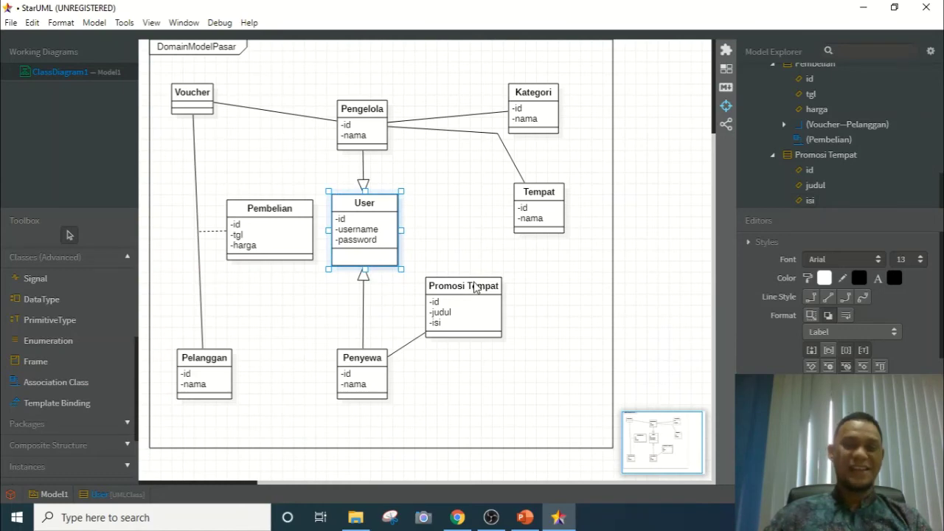
# Bend the Penyewa–Promosi Tempat association up and left, and set the multiplicity at its Penyewa end to 1
pyautogui.moveTo(411, 348); pyautogui.dragTo(395, 303)
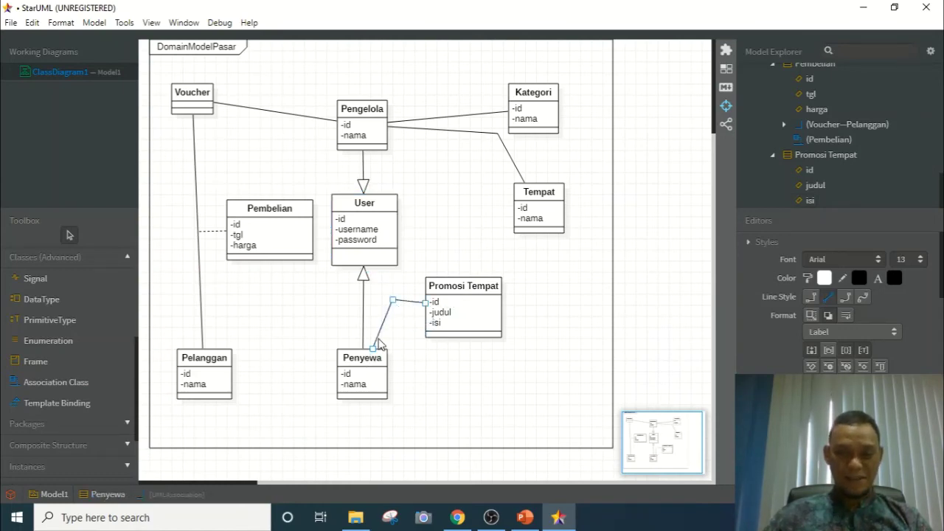
pyautogui.doubleClick(377, 345)
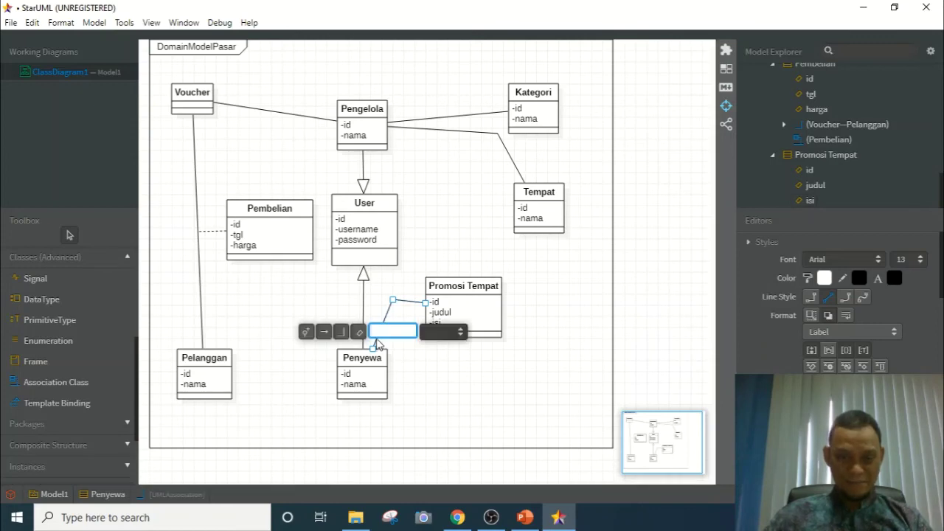
pyautogui.click(461, 333)
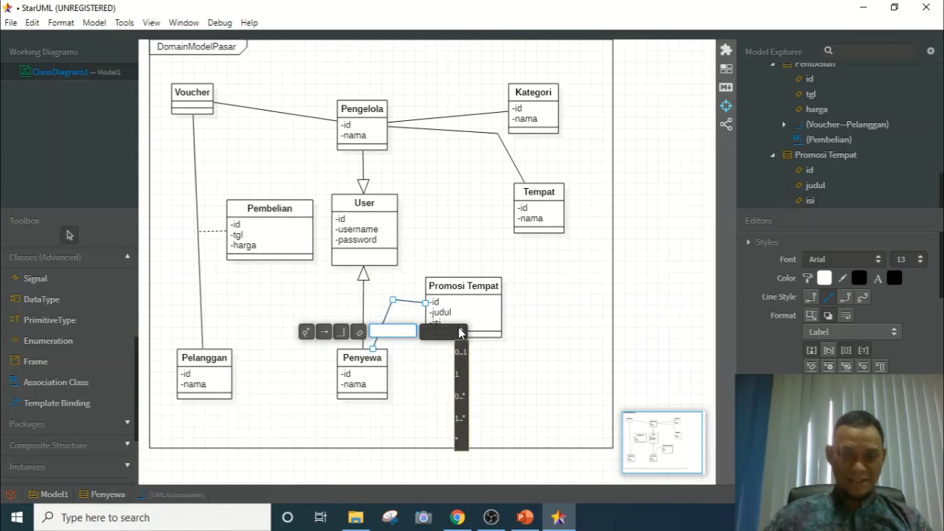
pyautogui.click(463, 377)
pyautogui.click(445, 376)
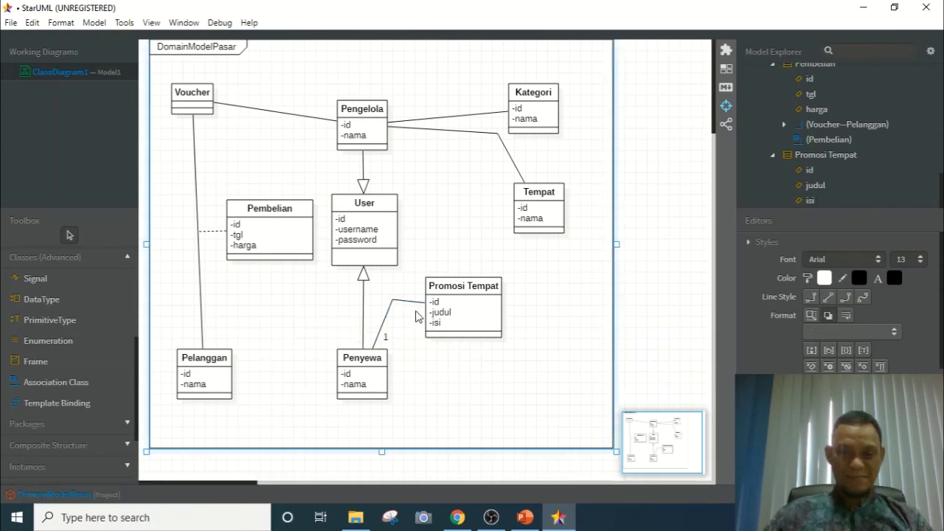
# Move Promosi Tempat further right of Penyewa and set the multiplicity at its end of the association to 0..1
pyautogui.doubleClick(416, 307)
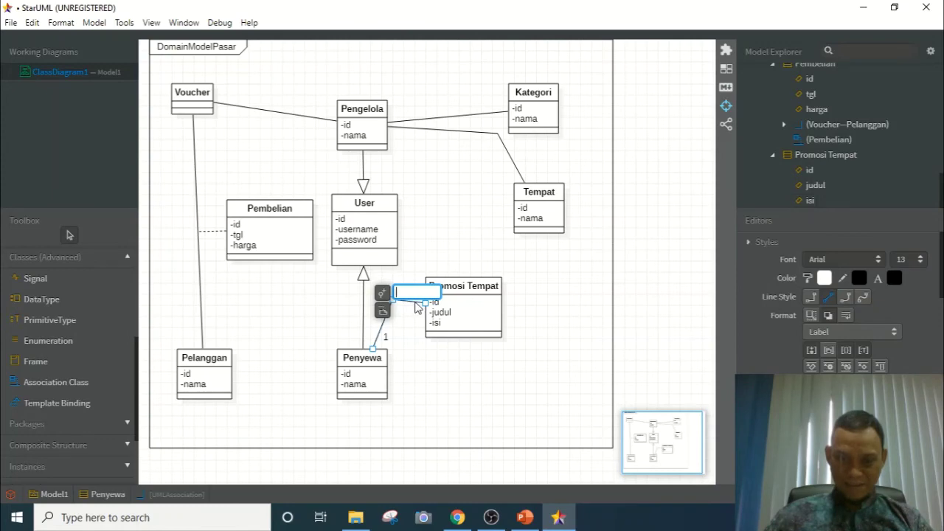
pyautogui.press('Escape')
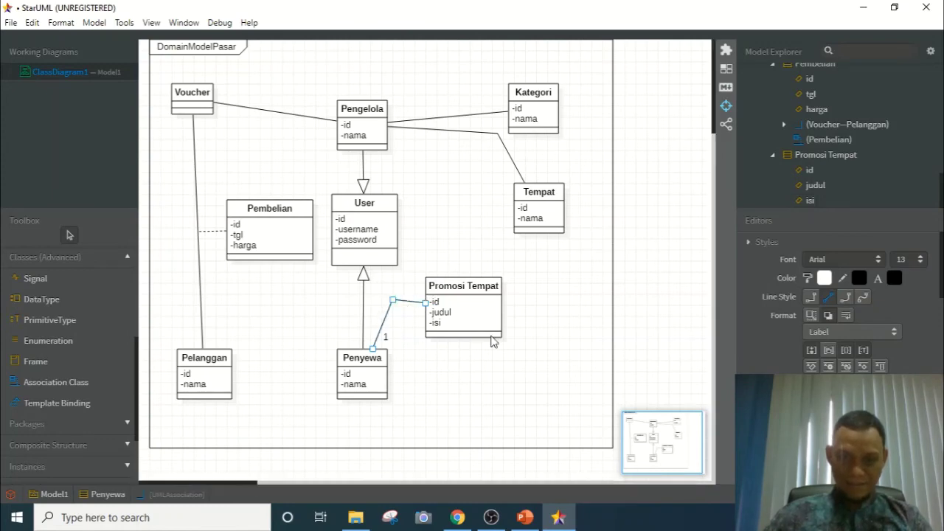
pyautogui.moveTo(480, 293); pyautogui.dragTo(540, 274)
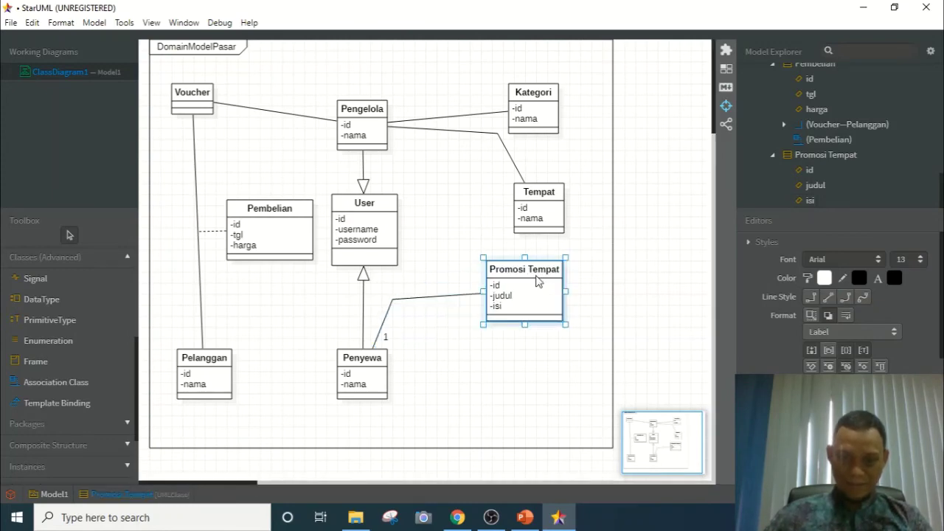
pyautogui.doubleClick(470, 294)
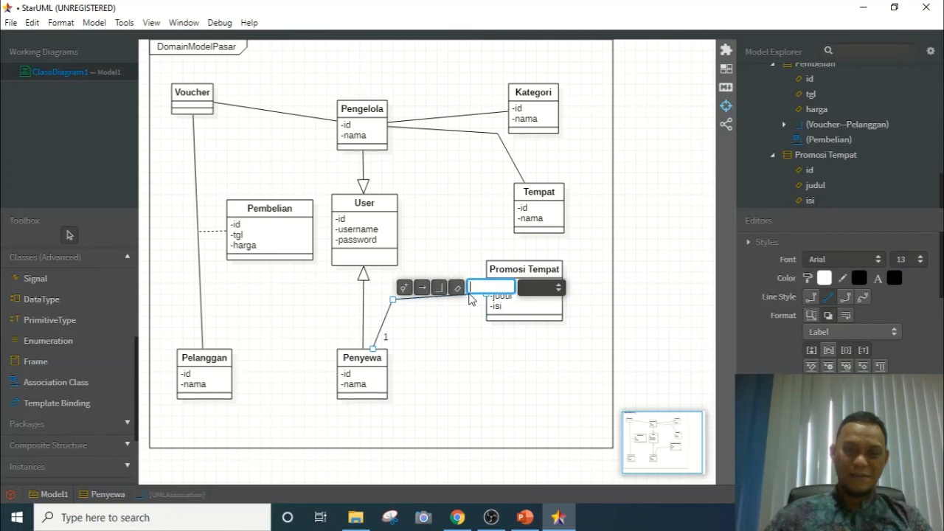
pyautogui.click(560, 288)
pyautogui.click(561, 307)
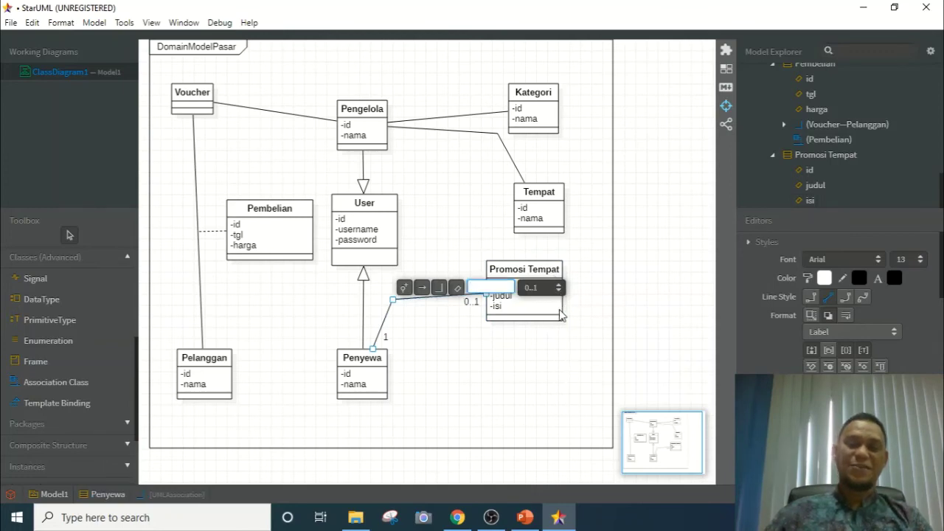
pyautogui.click(520, 332)
# Rearrange the classes by moving Promosi Tempat back left, Pengelola up, and Kategori up and right level with Pengelola
pyautogui.moveTo(512, 274); pyautogui.dragTo(470, 276)
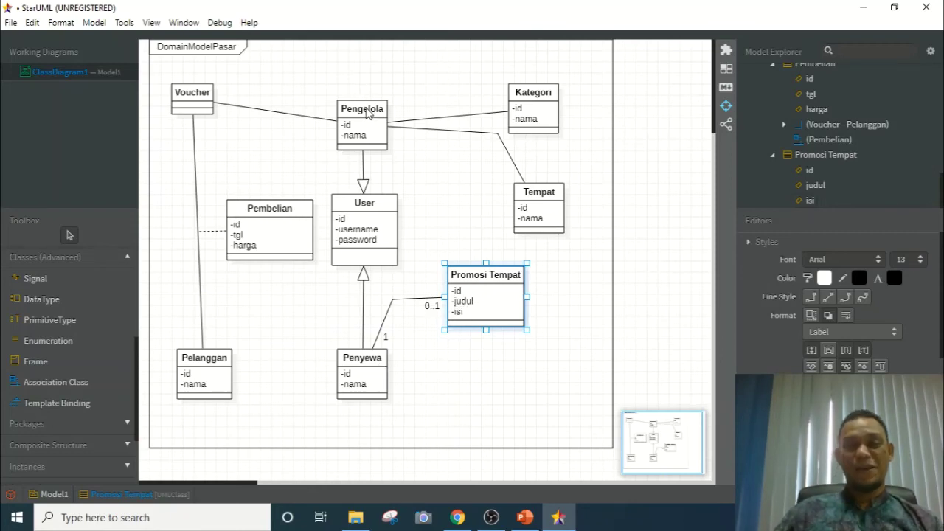
pyautogui.moveTo(374, 118); pyautogui.dragTo(366, 90)
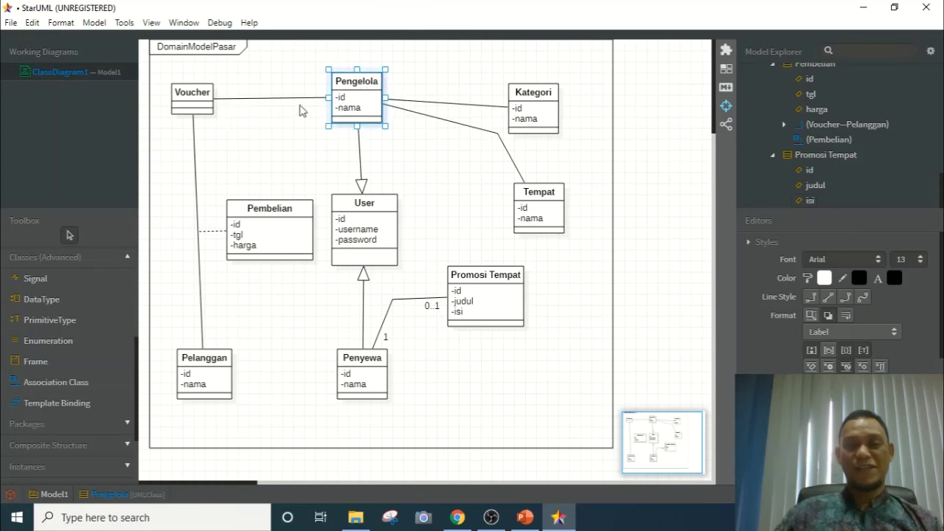
pyautogui.moveTo(542, 100); pyautogui.dragTo(566, 98)
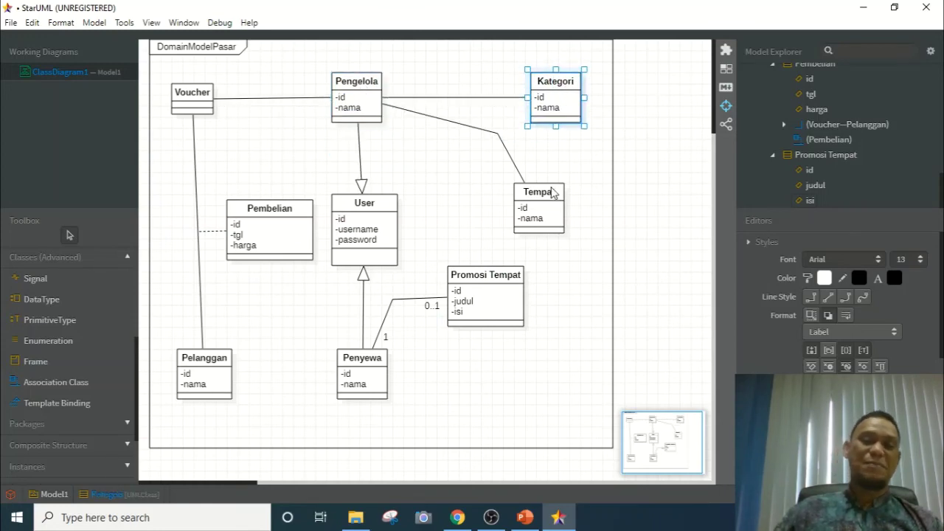
# Set the Voucher–Pengelola association's multiplicities to 1 at the Pengelola end and 1..* at the Voucher end
pyautogui.doubleClick(321, 99)
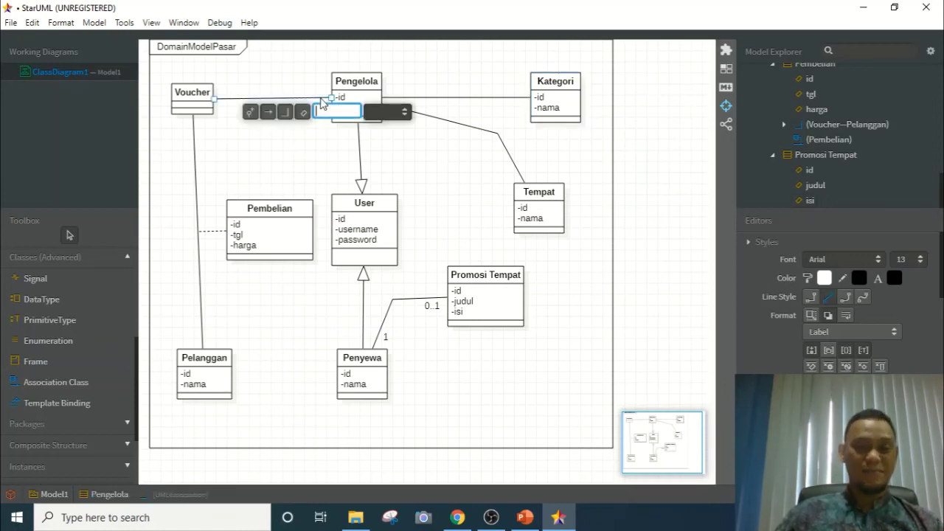
pyautogui.click(404, 112)
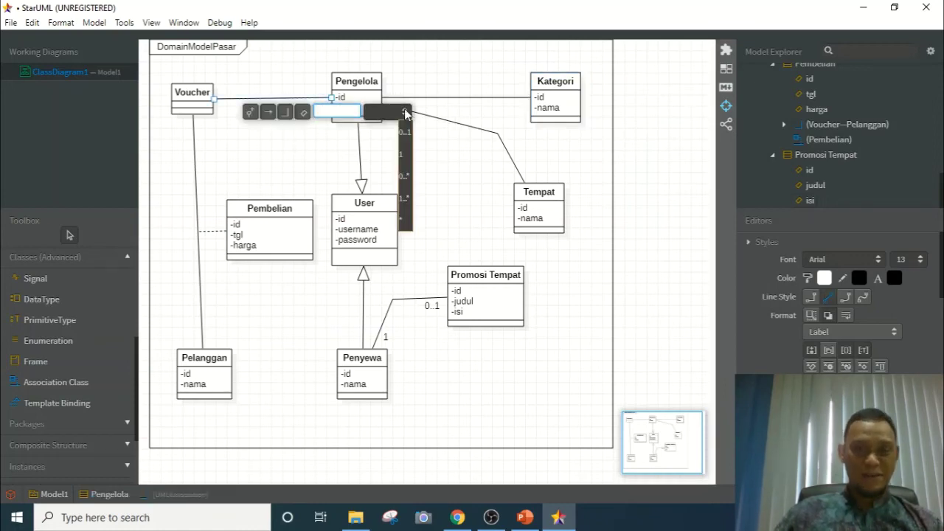
pyautogui.click(409, 154)
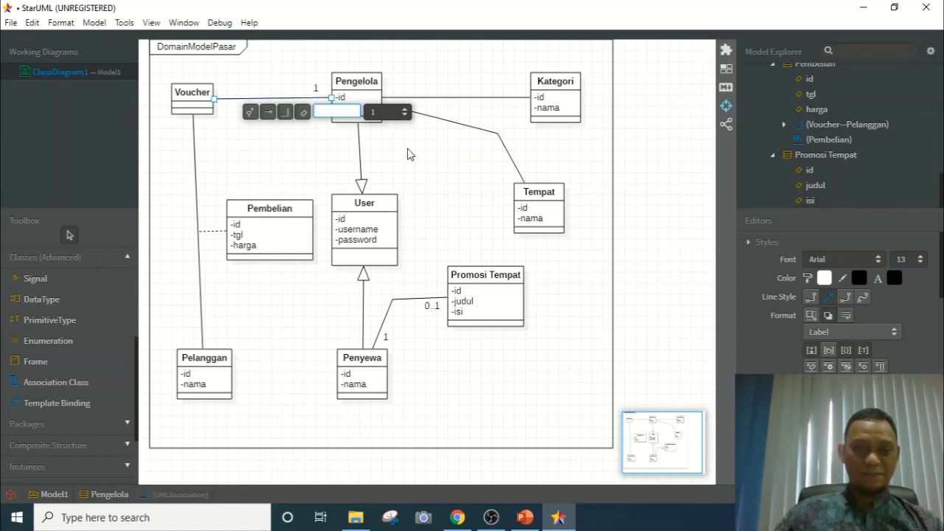
pyautogui.doubleClick(221, 102)
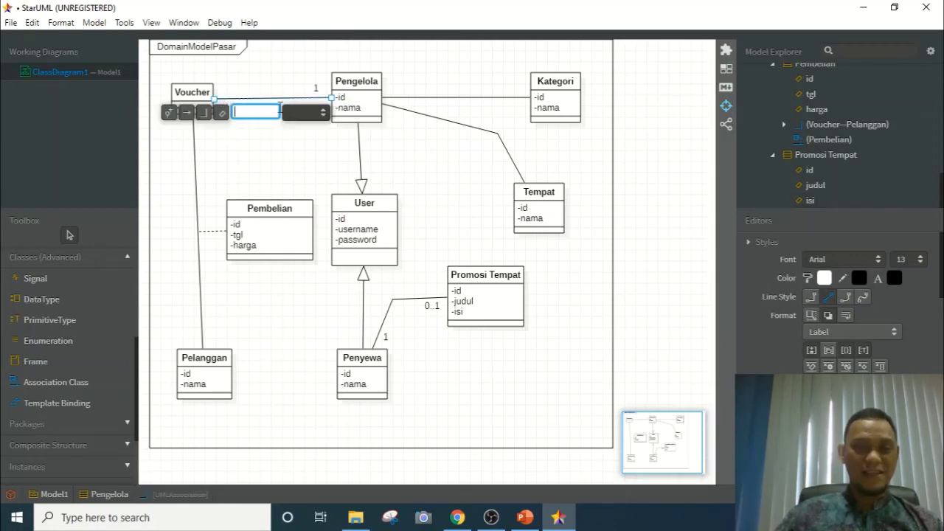
pyautogui.click(324, 113)
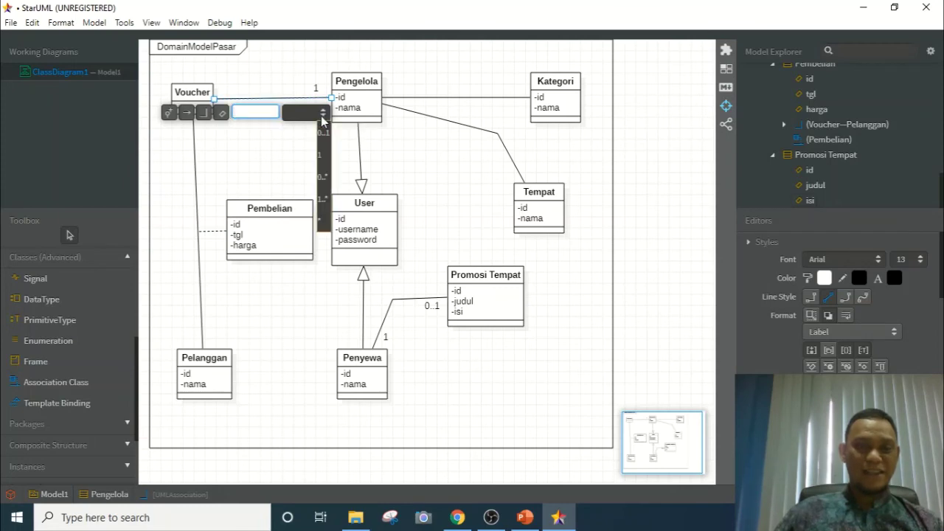
pyautogui.click(324, 200)
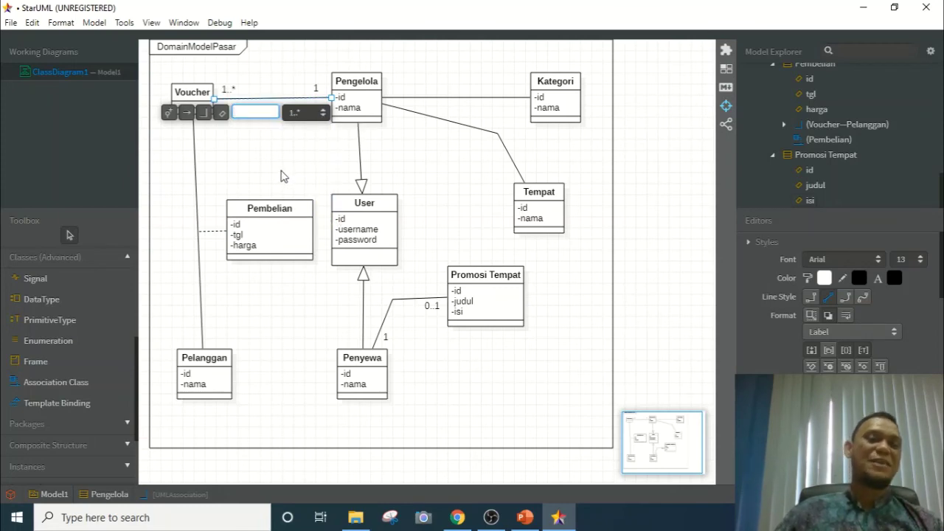
pyautogui.click(281, 176)
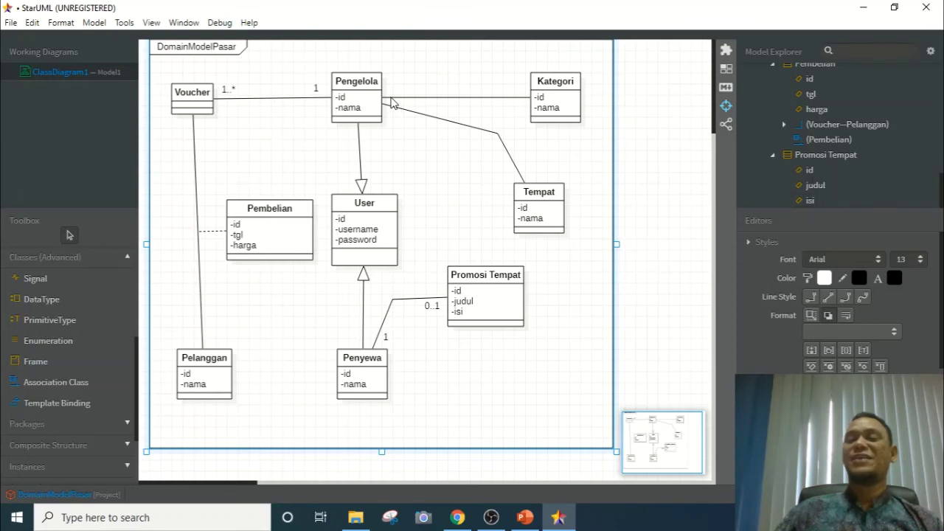
# Set the Pengelola end of the Pengelola–Kategori association to multiplicity 1 and move that label above the line
pyautogui.doubleClick(391, 98)
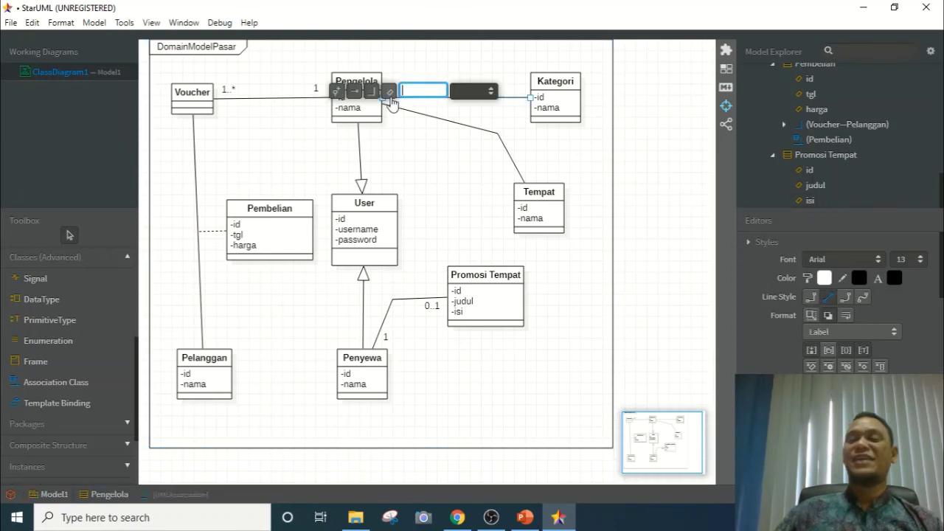
pyautogui.click(492, 93)
pyautogui.click(492, 134)
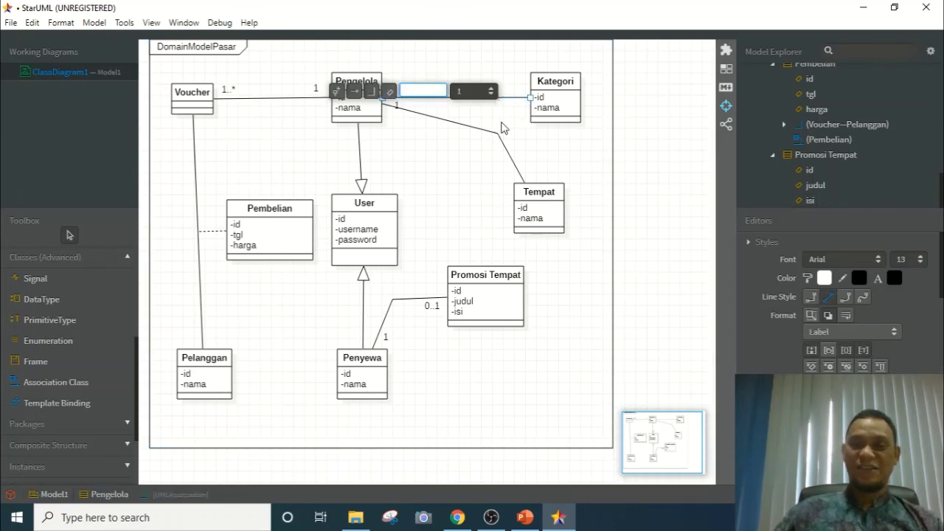
pyautogui.click(512, 64)
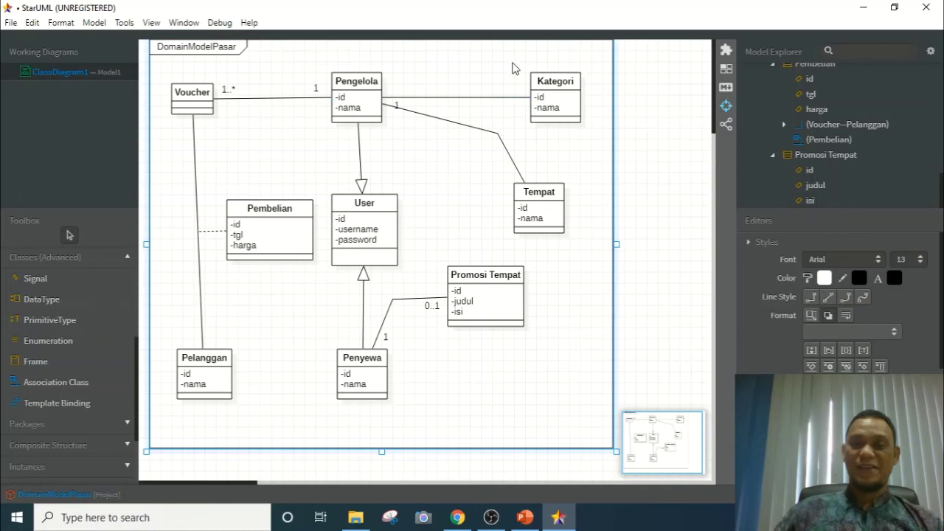
pyautogui.click(398, 107)
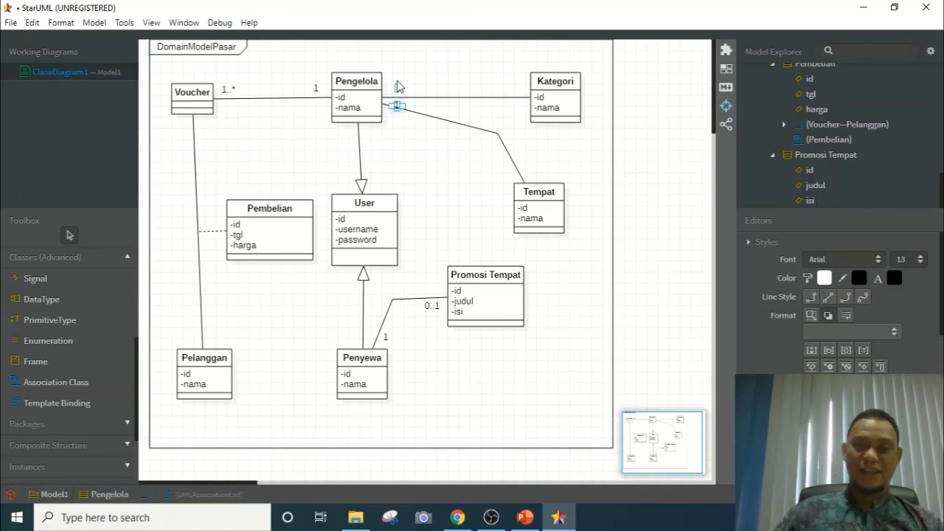
pyautogui.click(398, 91)
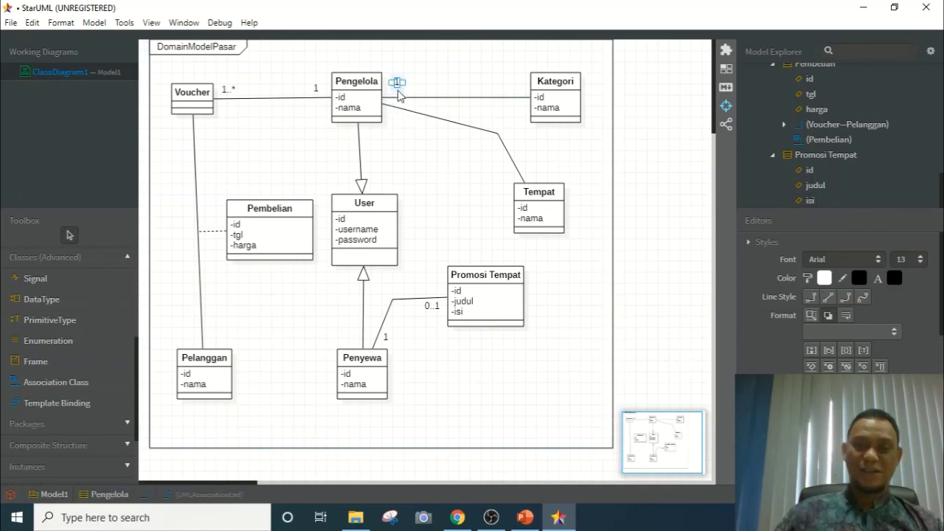
# Set the Kategori end of the Pengelola–Kategori association to multiplicity 1..* and move that label above the line
pyautogui.doubleClick(522, 97)
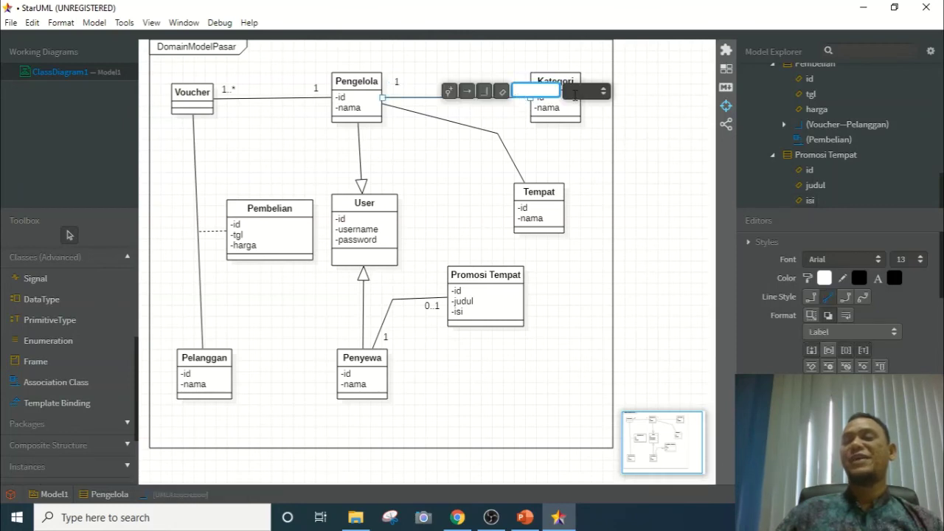
pyautogui.click(603, 91)
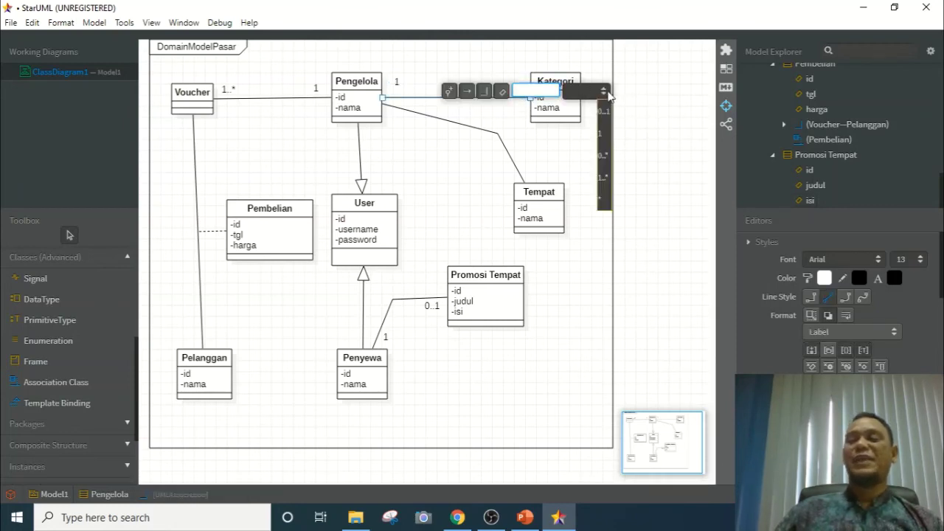
pyautogui.click(604, 178)
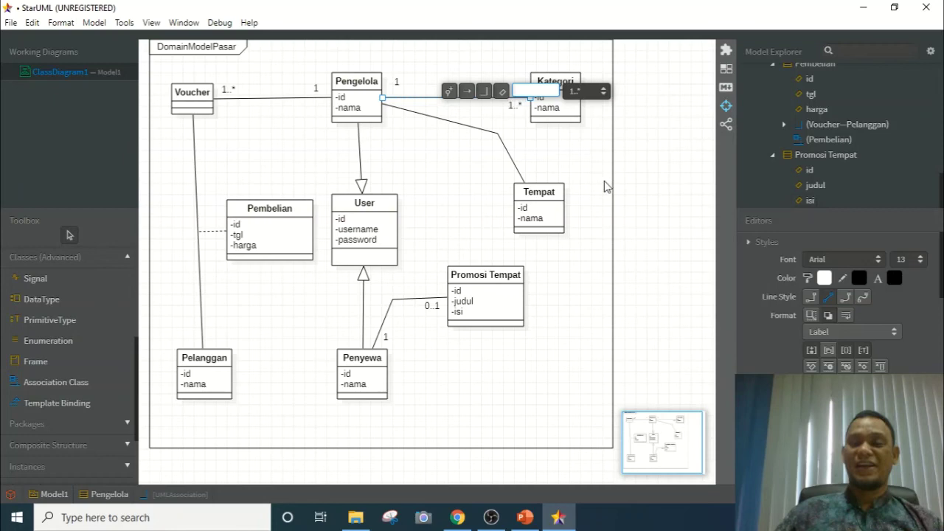
pyautogui.click(523, 136)
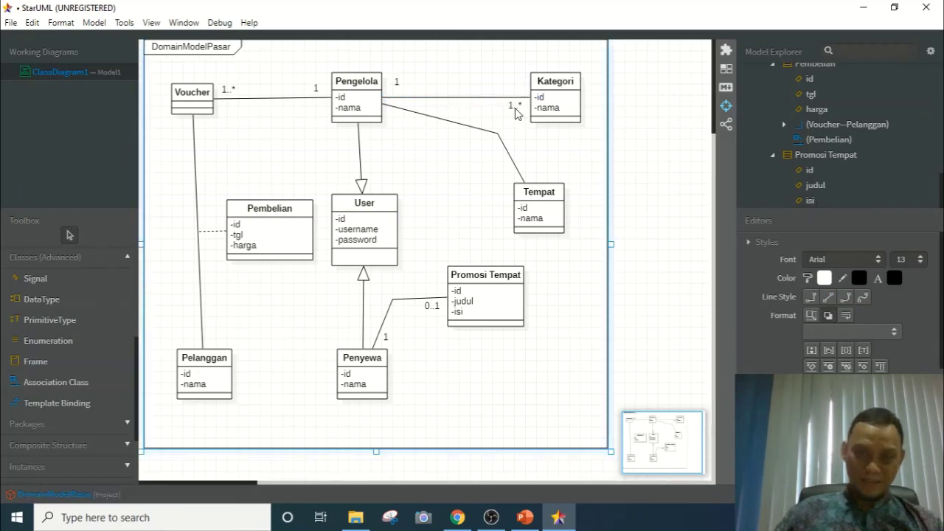
pyautogui.click(516, 108)
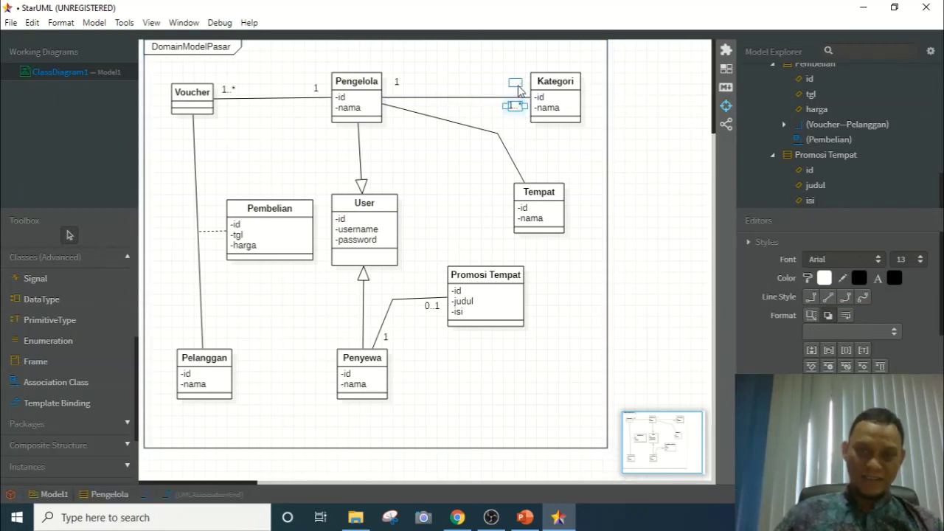
pyautogui.click(496, 79)
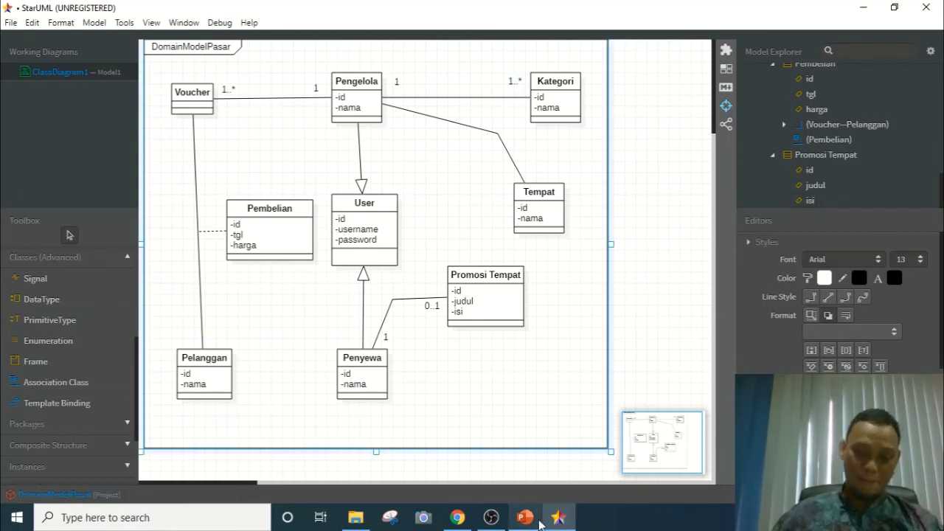
# Switch to the PowerPoint reference and examine the multiplicities at both ends of the Voucher–Pelanggan association
pyautogui.click(539, 520)
pyautogui.scroll(2, 452, 411)
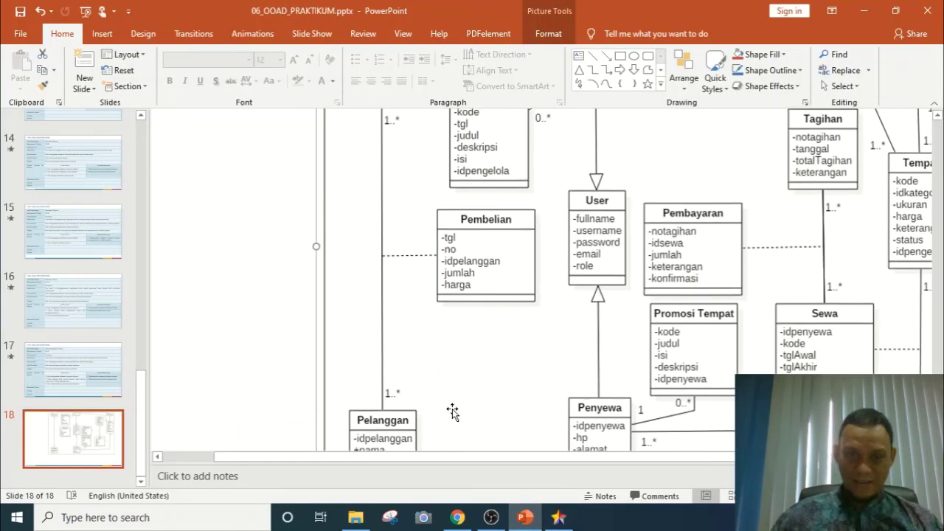
pyautogui.scroll(2, 453, 412)
pyautogui.scroll(-1, 496, 261)
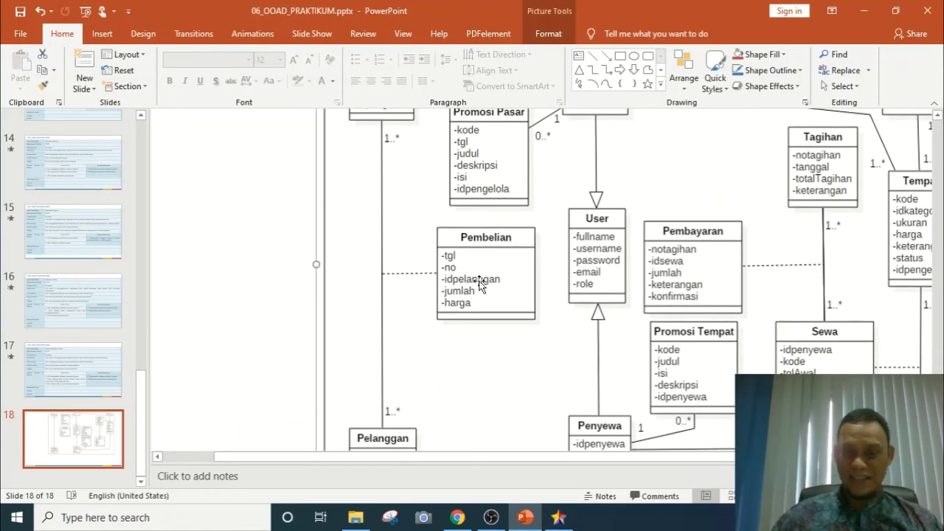
pyautogui.scroll(-2, 410, 408)
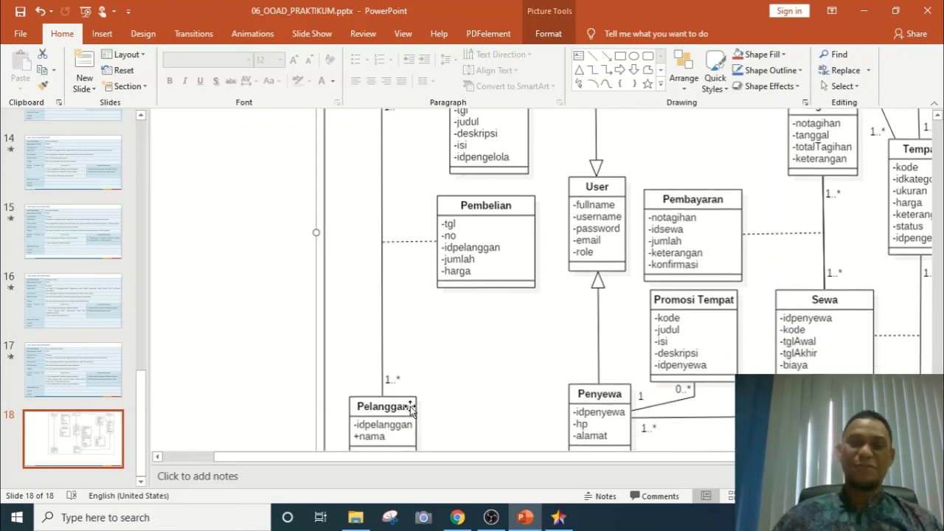
pyautogui.scroll(3, 411, 408)
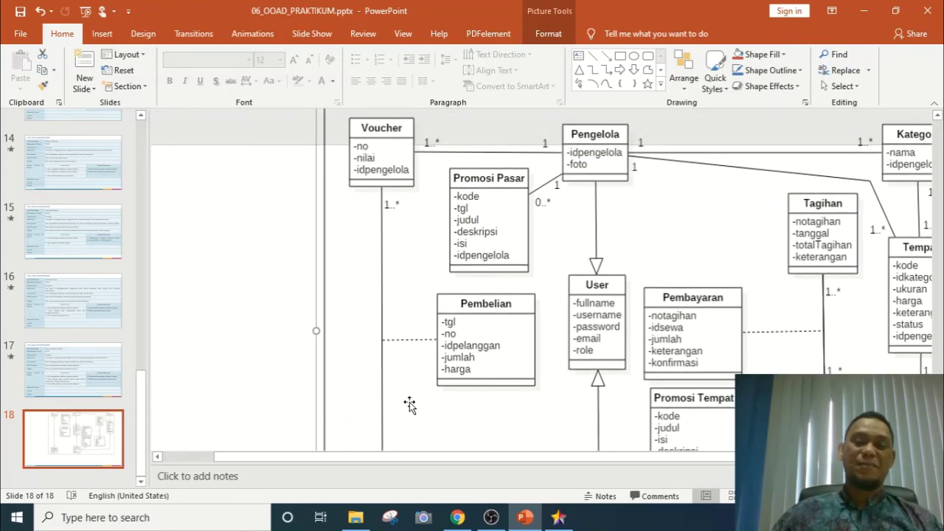
pyautogui.scroll(-3, 410, 404)
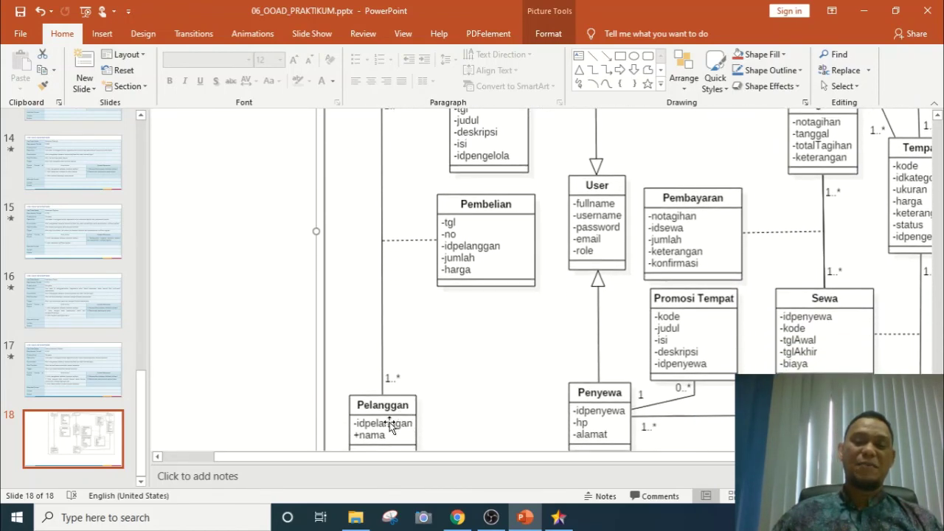
pyautogui.scroll(-1, 390, 428)
pyautogui.scroll(3, 447, 396)
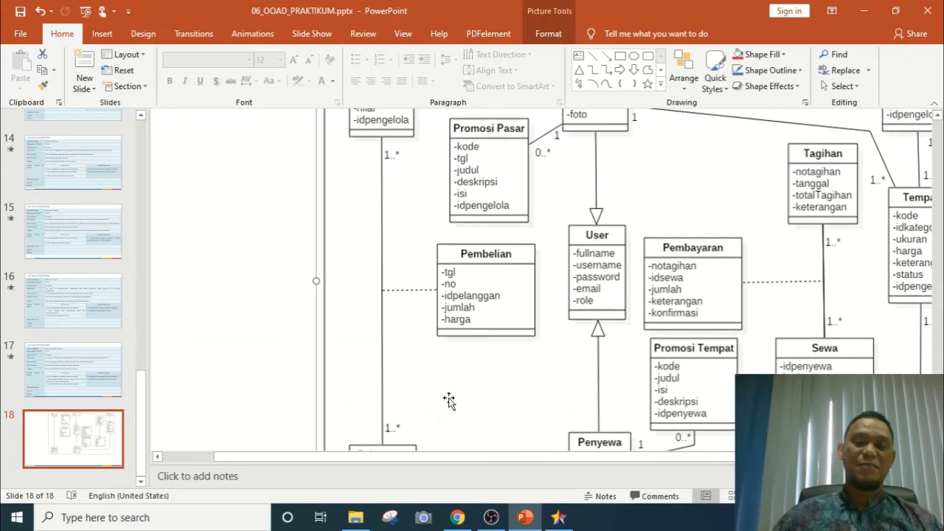
# Back in StarUML, move Pelanggan slightly left and up to straighten its association with Voucher, and set the Voucher end's multiplicity to 1..*
pyautogui.click(560, 518)
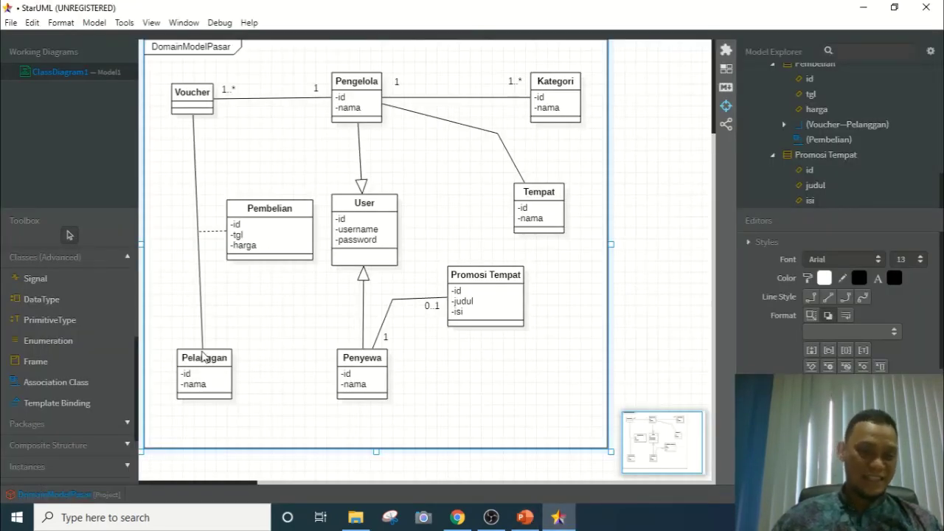
pyautogui.moveTo(202, 359)
pyautogui.mouseDown()
pyautogui.moveTo(194, 355)
pyautogui.moveTo(200, 363)
pyautogui.mouseUp()
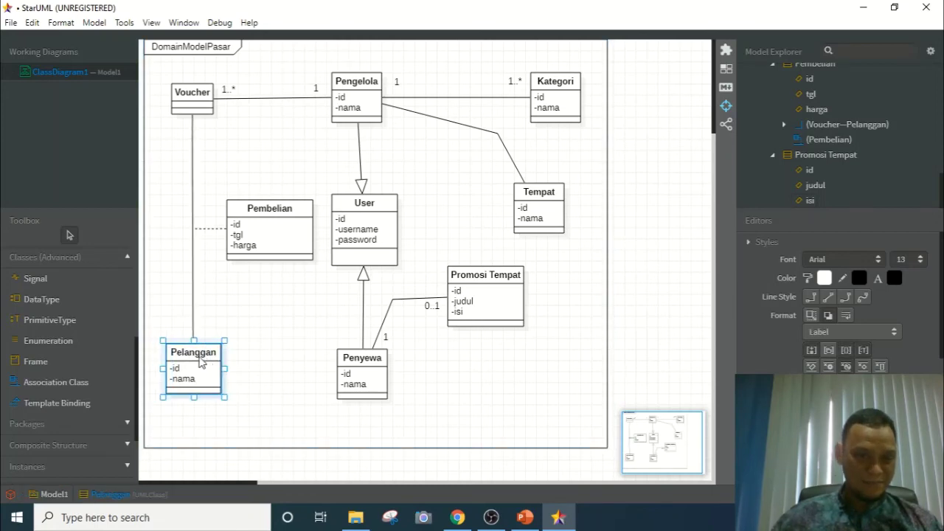
pyautogui.doubleClick(192, 129)
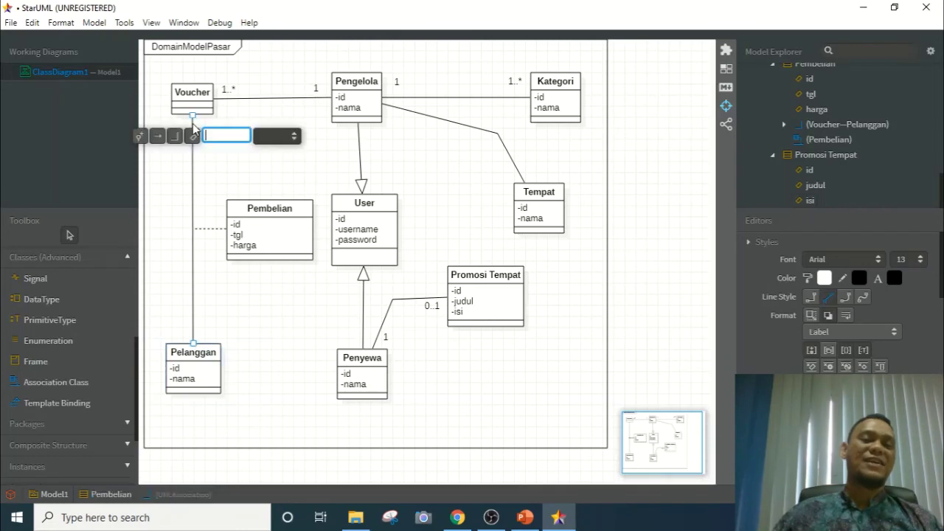
pyautogui.click(295, 136)
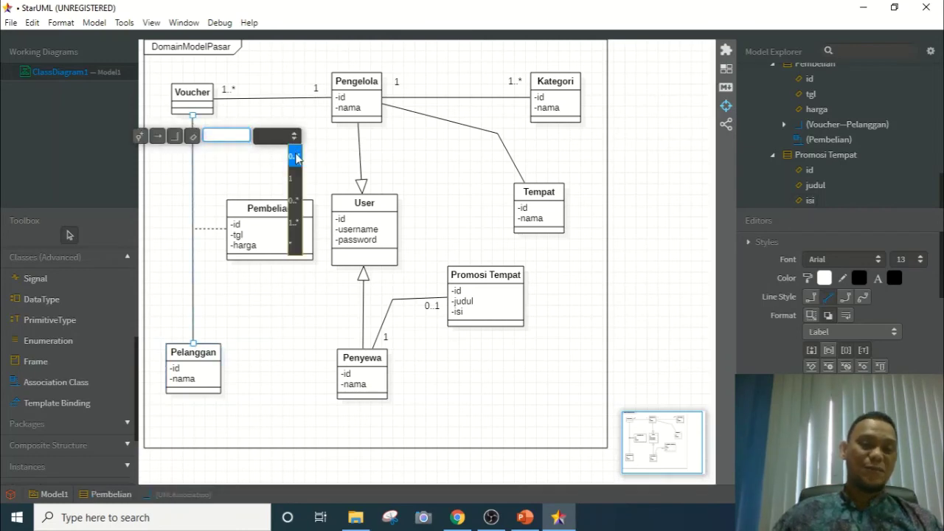
pyautogui.click(295, 222)
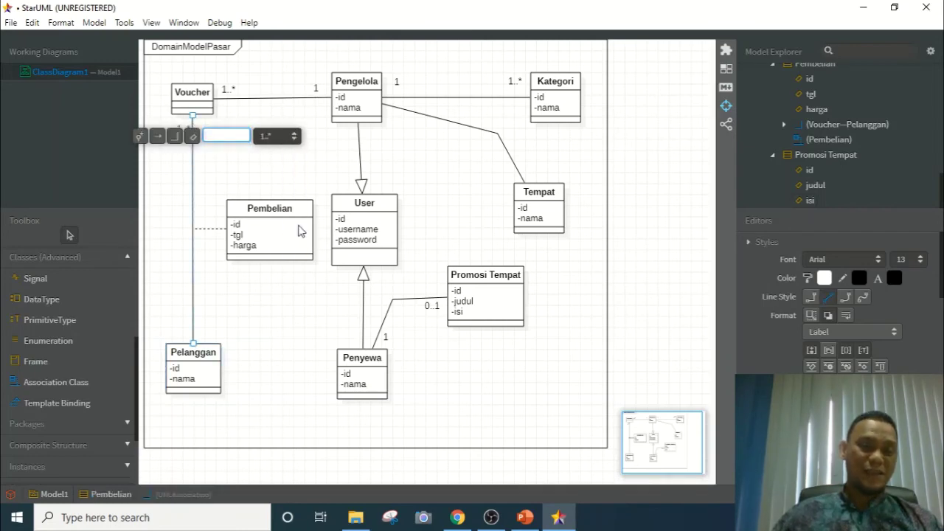
# Set the multiplicity at the Pelanggan end of the Voucher–Pelanggan association to 1..*
pyautogui.doubleClick(194, 336)
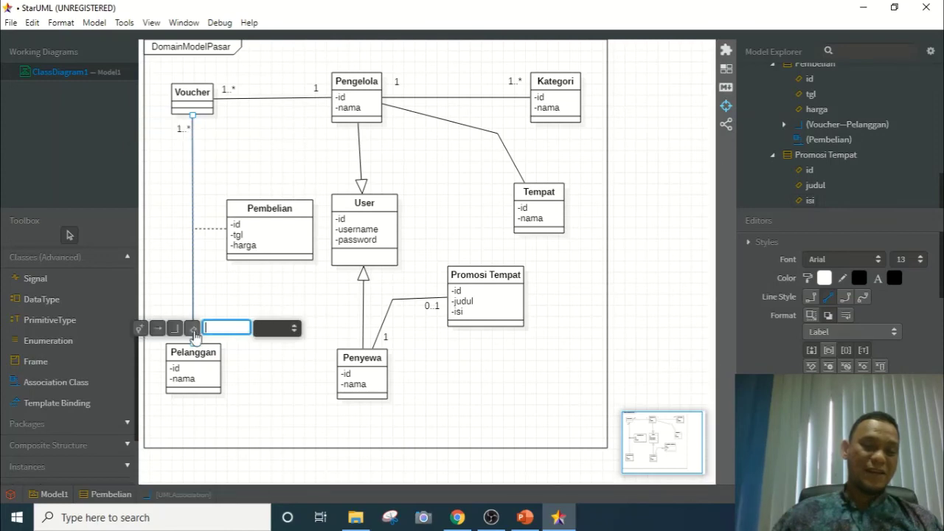
pyautogui.click(295, 327)
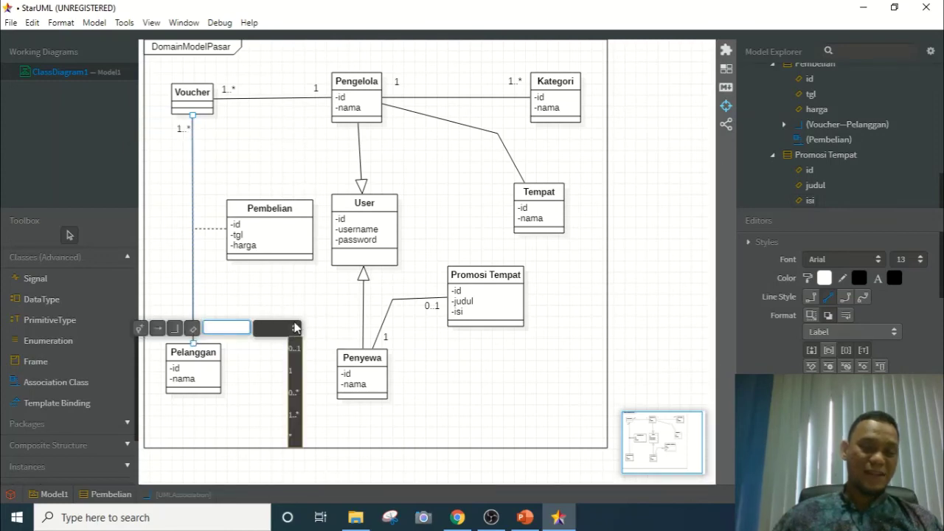
pyautogui.click(295, 416)
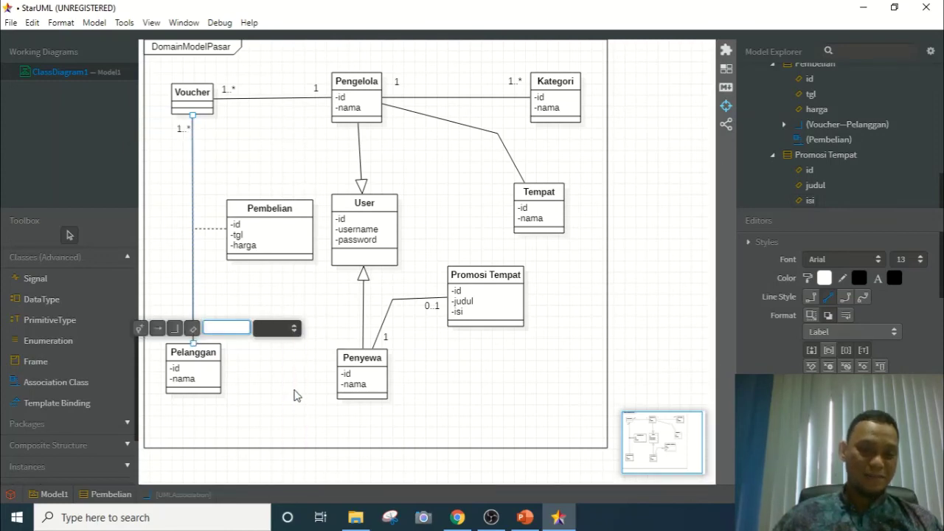
pyautogui.click(259, 299)
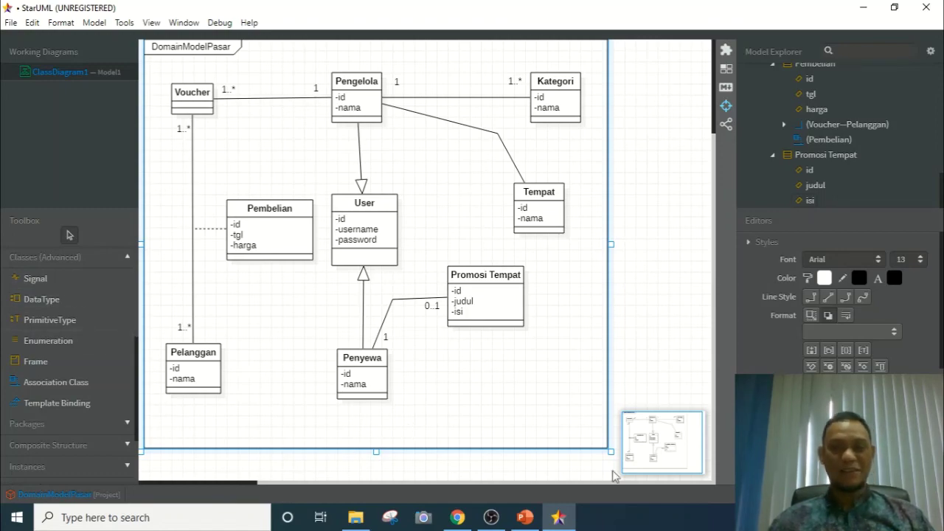
# Switch to the PowerPoint reference and examine the whole DomainModelPasar diagram, including the Sewa association class between Penyewa and Tempat
pyautogui.click(558, 519)
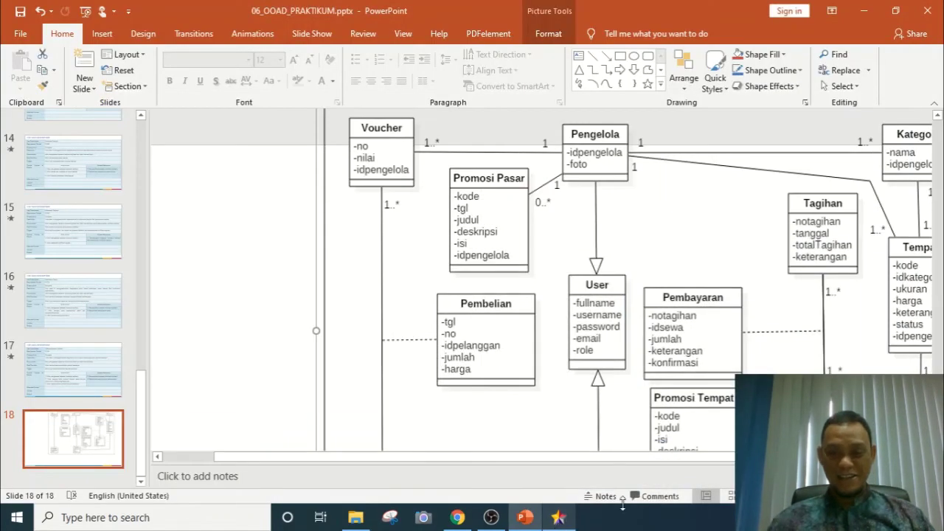
pyautogui.moveTo(846, 497); pyautogui.dragTo(834, 496)
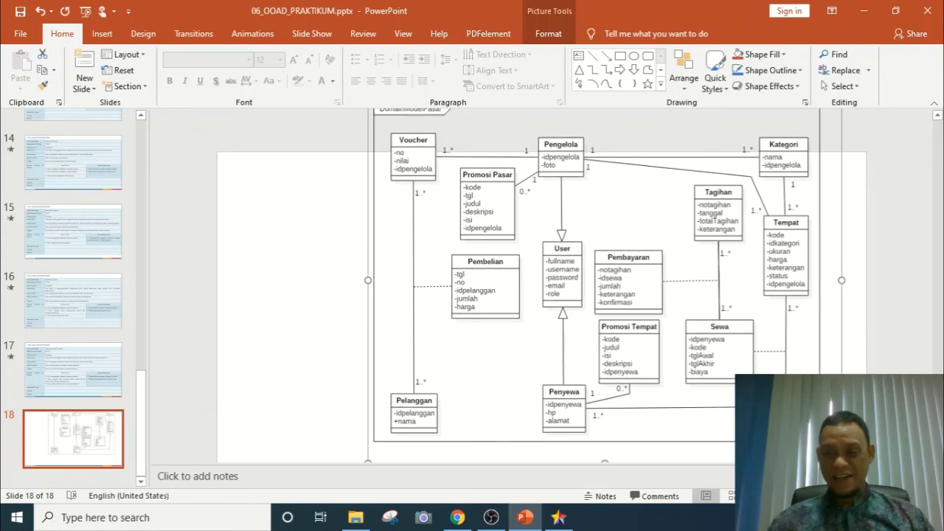
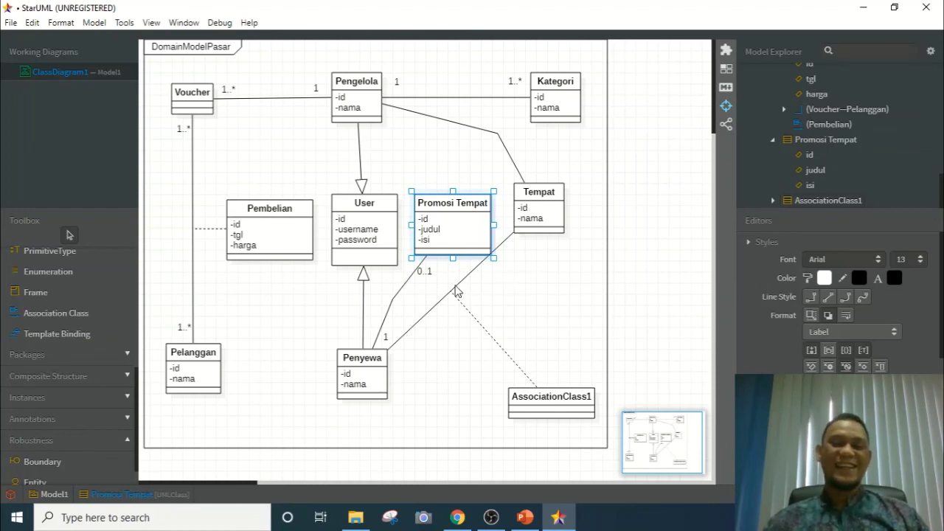
pyautogui.moveTo(452, 297); pyautogui.dragTo(543, 363)
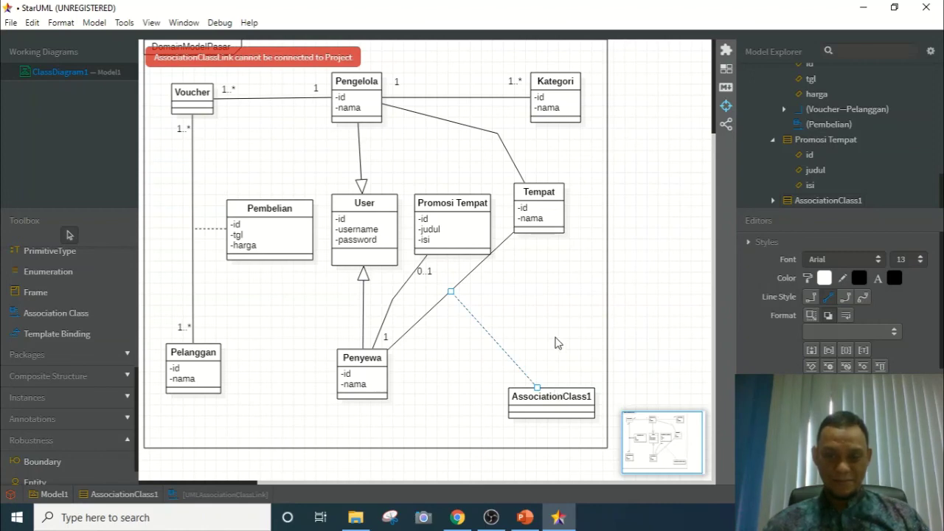
pyautogui.click(557, 343)
pyautogui.moveTo(557, 343); pyautogui.dragTo(556, 341)
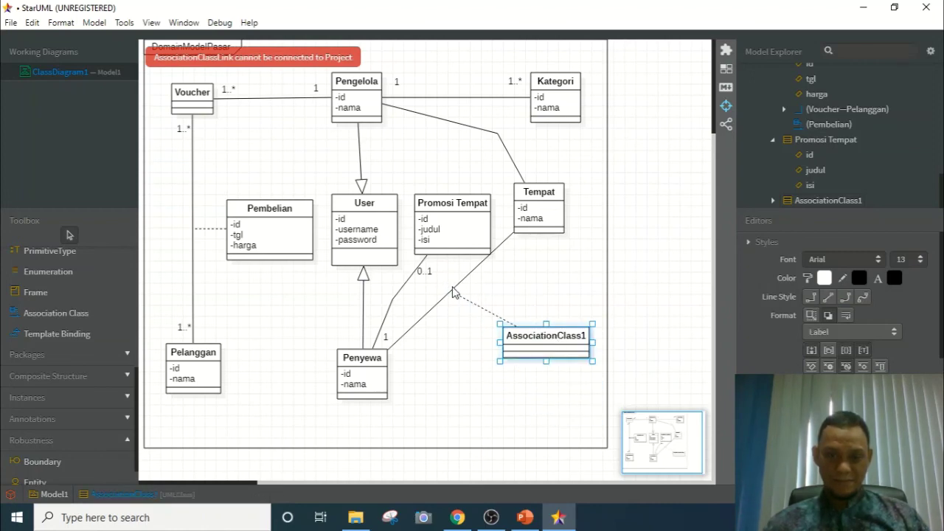
pyautogui.click(470, 305)
pyautogui.moveTo(459, 284); pyautogui.dragTo(532, 305)
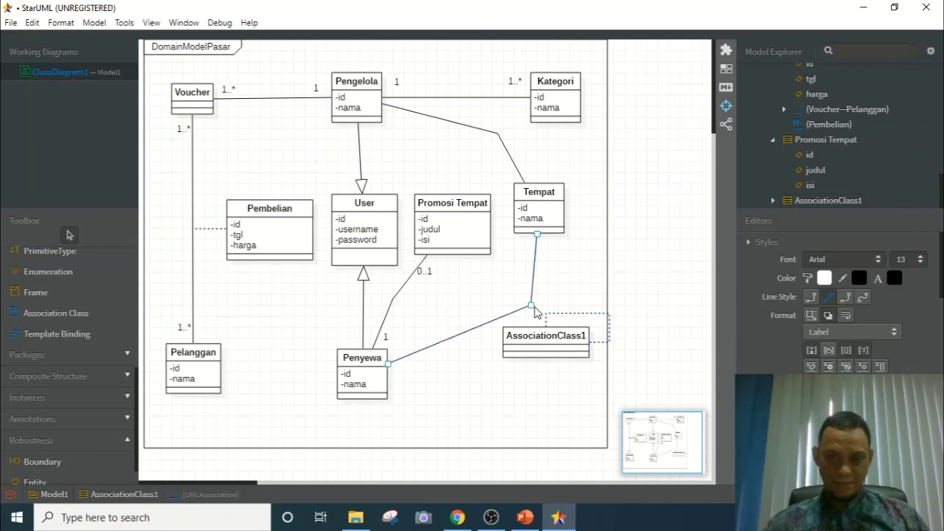
pyautogui.click(549, 381)
pyautogui.click(579, 333)
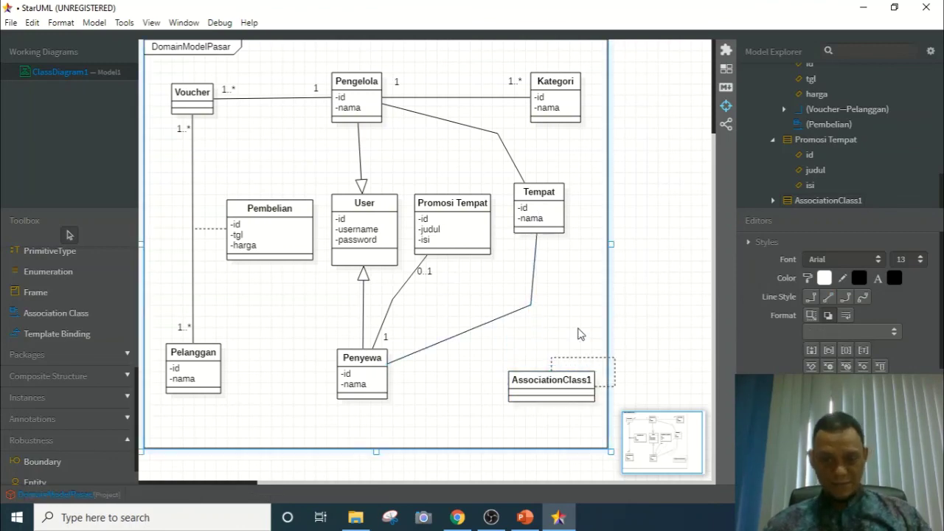
pyautogui.hotkey('ctrl', 'z')
pyautogui.hotkey('ctrl', 'z')
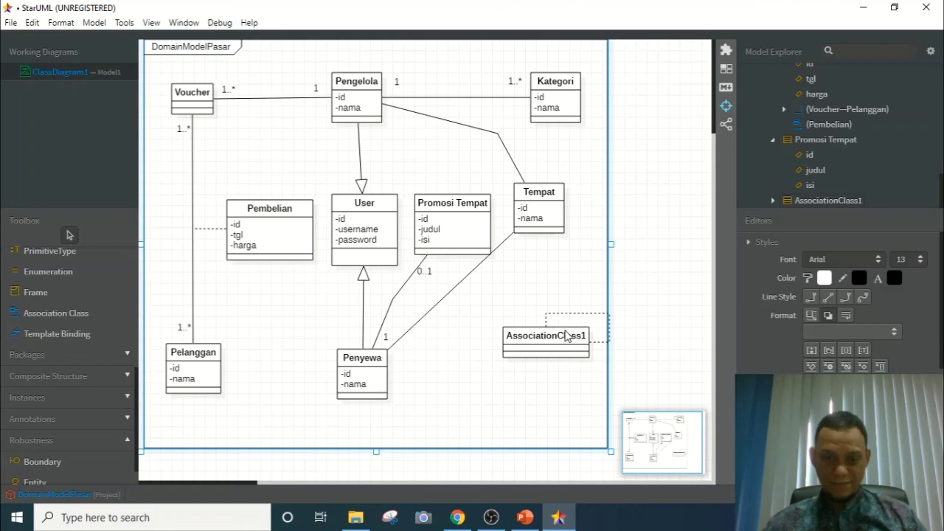
pyautogui.hotkey('ctrl', 'z')
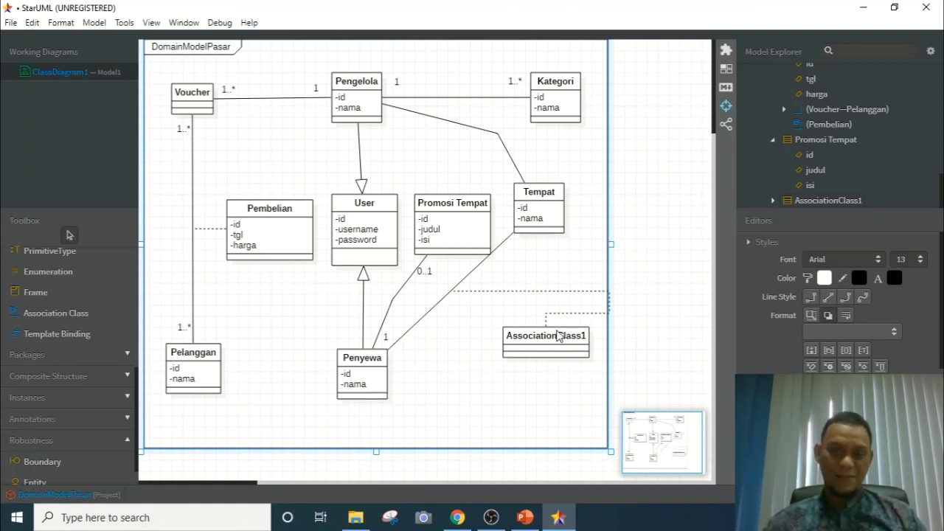
pyautogui.hotkey('ctrl', 'z')
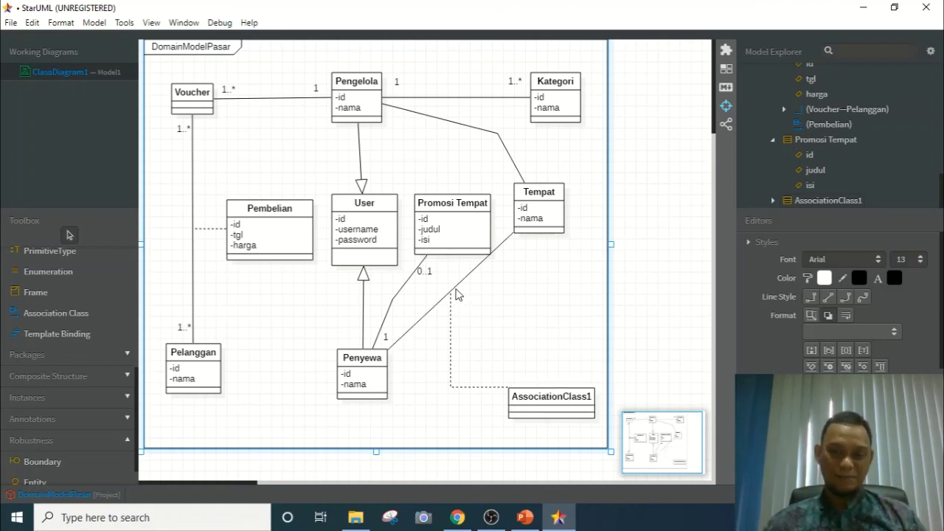
# Bend the Penyewa–Tempat association into a corner below Tempat and place AssociationClass1 inside the bend, below Promosi Tempat
pyautogui.moveTo(459, 284); pyautogui.dragTo(499, 312)
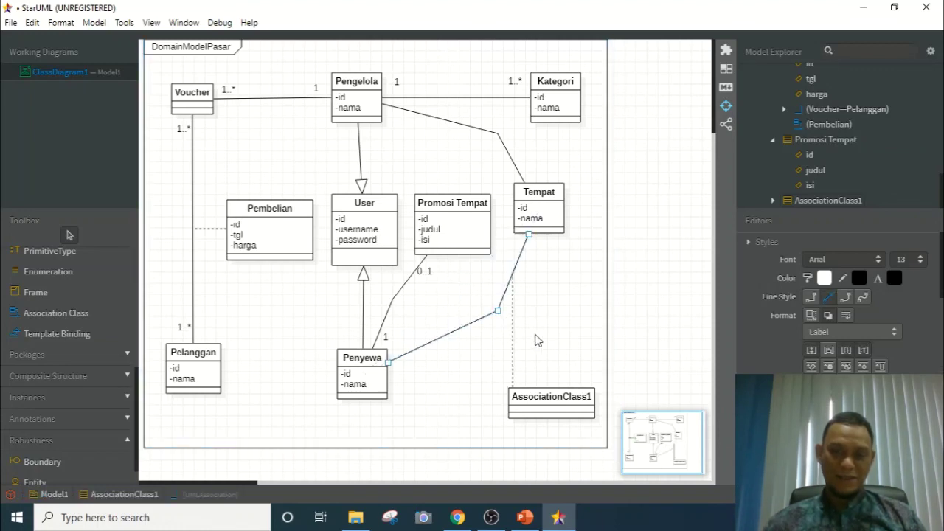
pyautogui.moveTo(542, 344); pyautogui.dragTo(542, 344)
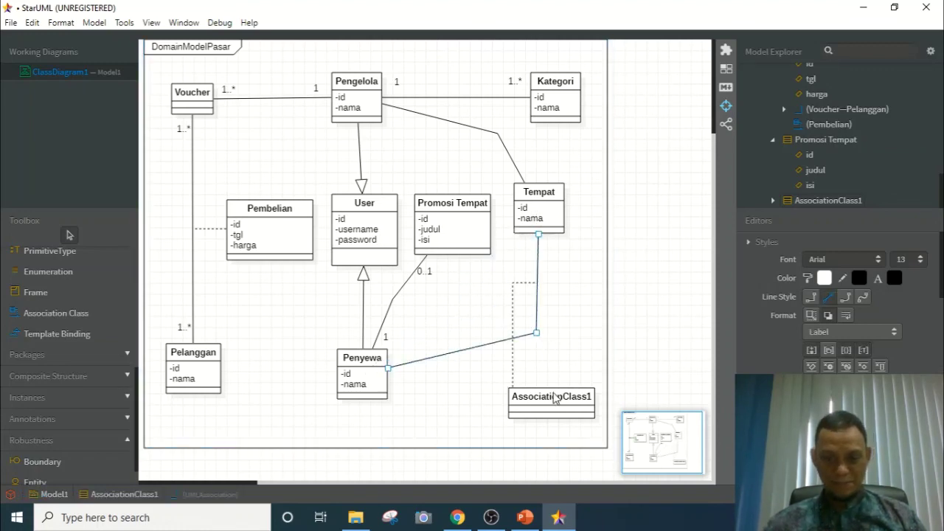
pyautogui.moveTo(554, 399); pyautogui.dragTo(492, 302)
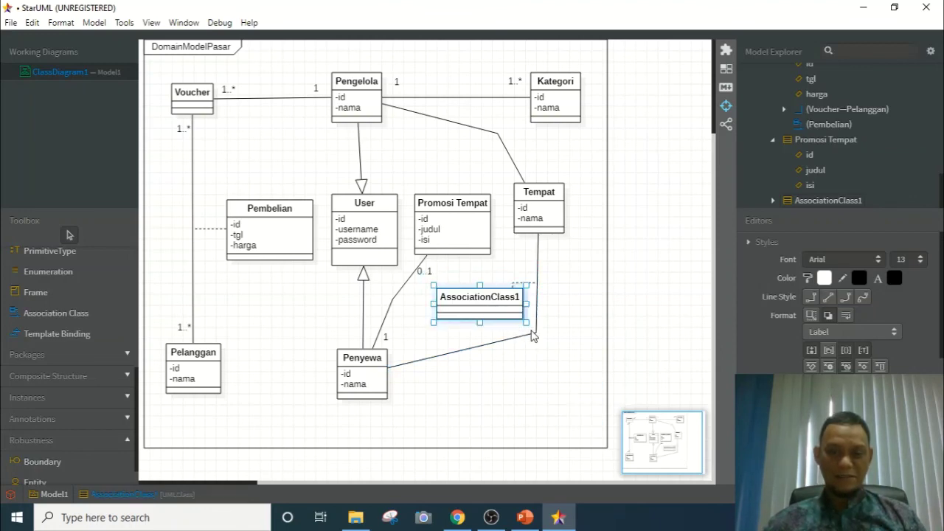
pyautogui.moveTo(536, 338); pyautogui.dragTo(565, 378)
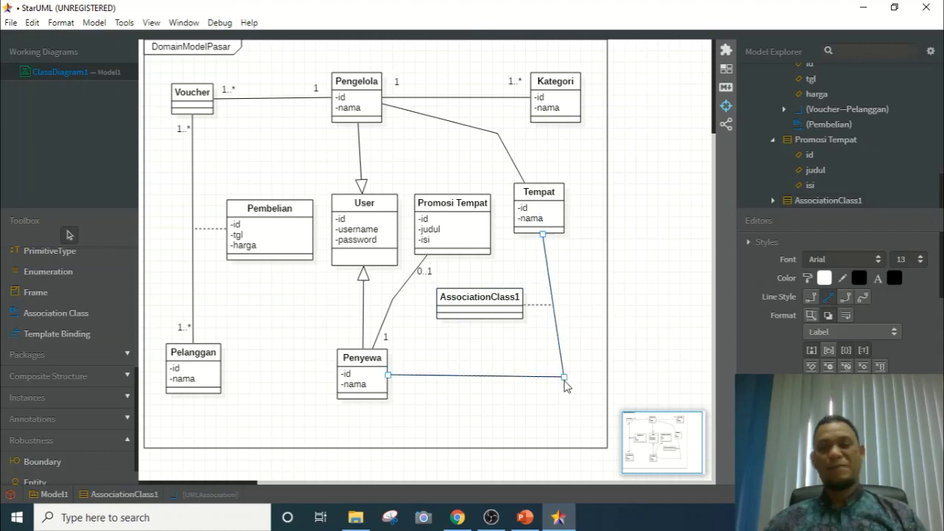
# Rename AssociationClass1 as Sewa, checking the name and its attributes against the PowerPoint reference
pyautogui.doubleClick(491, 296)
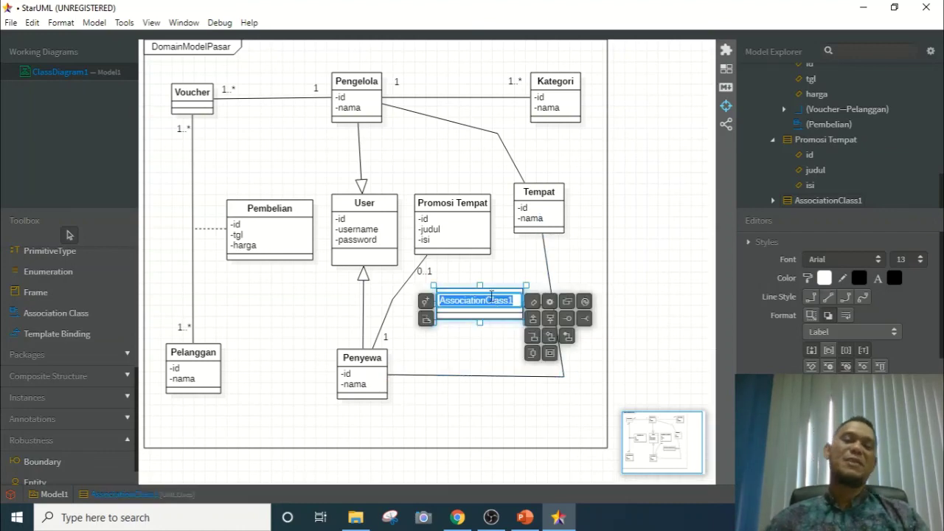
pyautogui.click(557, 519)
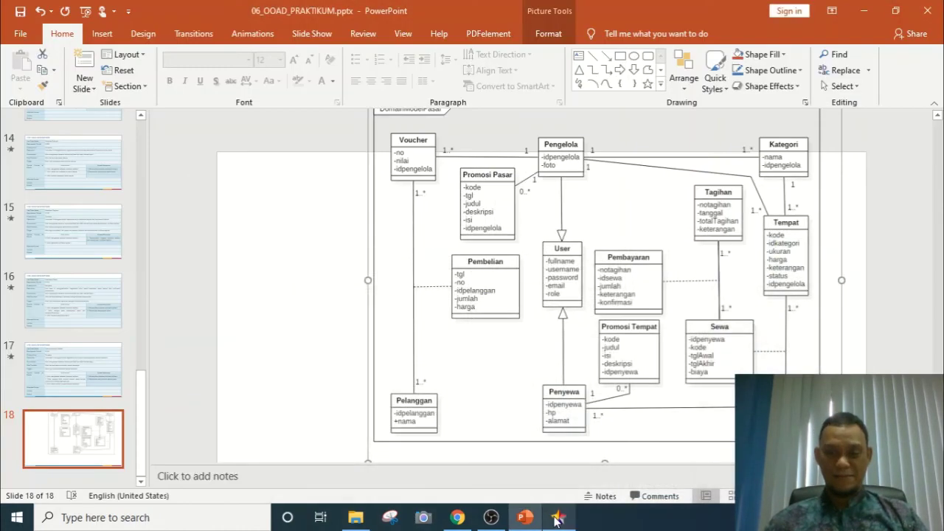
pyautogui.click(557, 519)
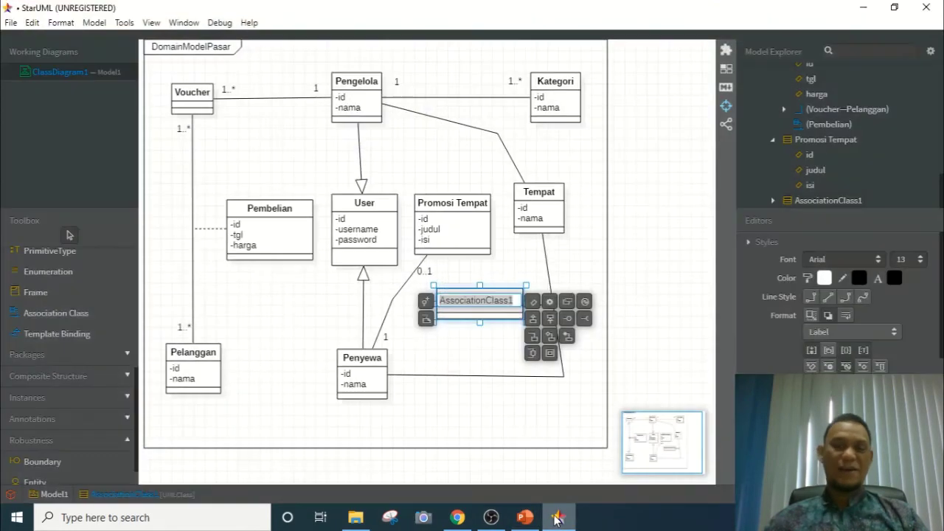
pyautogui.write('Sewa')
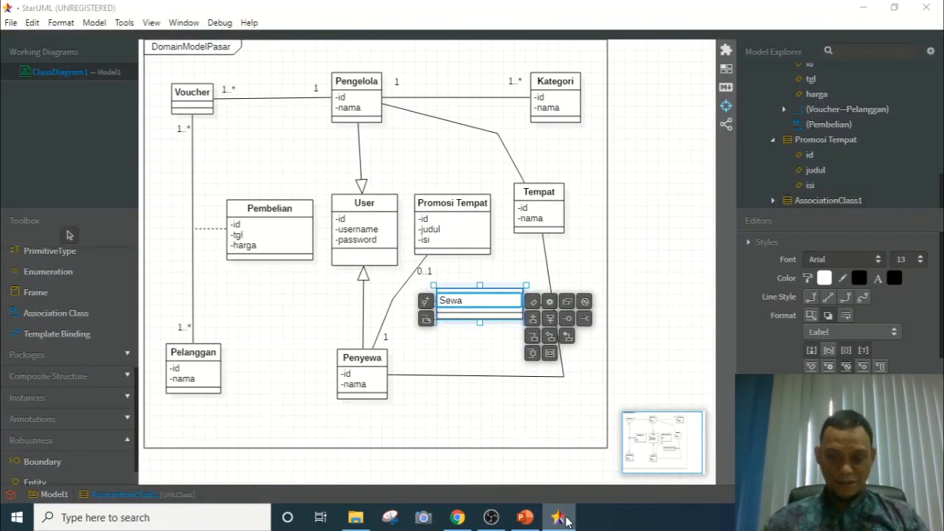
pyautogui.click(565, 520)
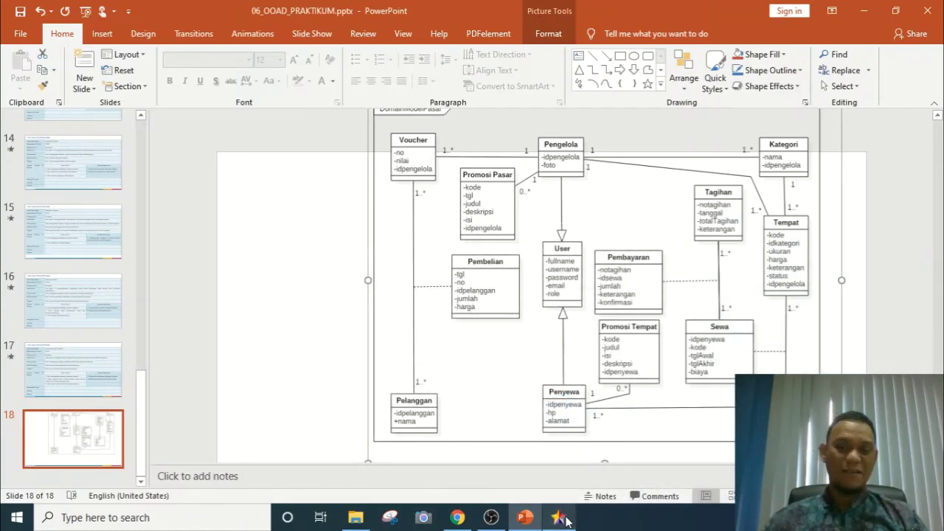
pyautogui.click(565, 520)
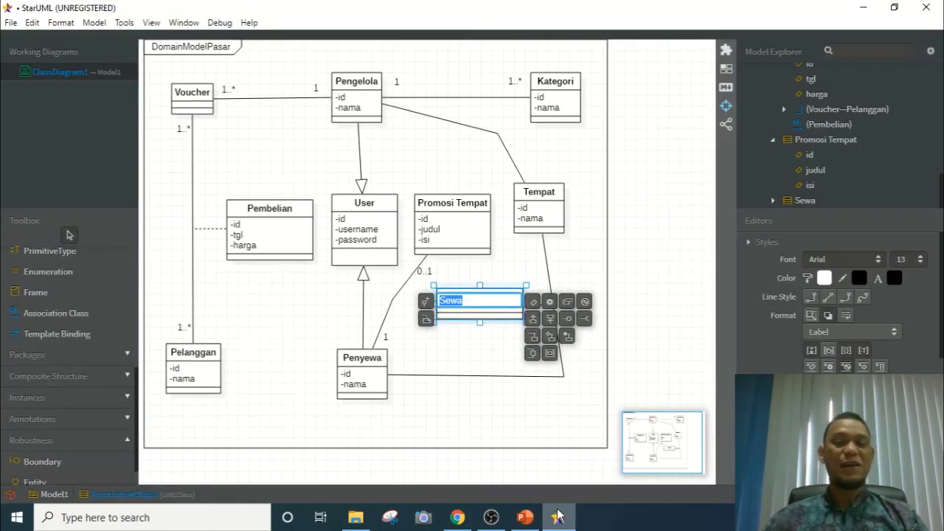
# Add a private attribute named id to the Sewa association class
pyautogui.click(533, 307)
pyautogui.click(427, 318)
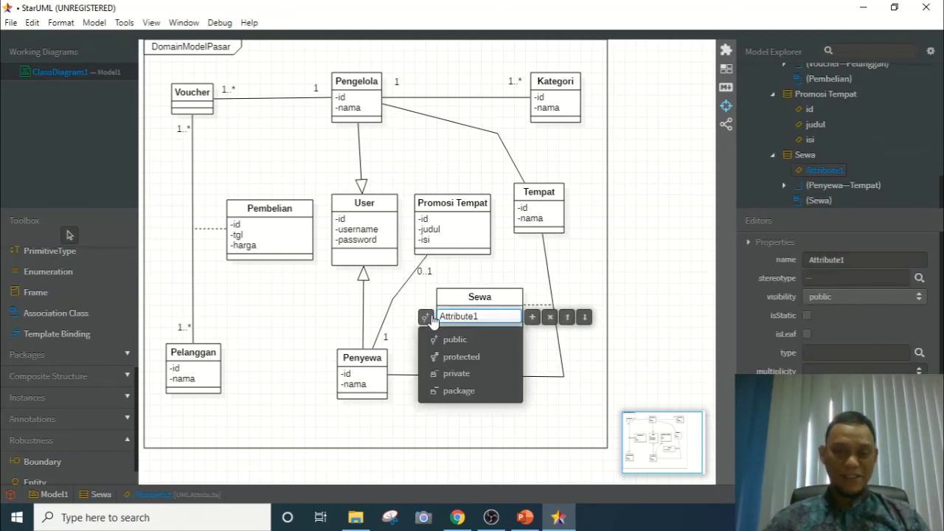
pyautogui.click(458, 375)
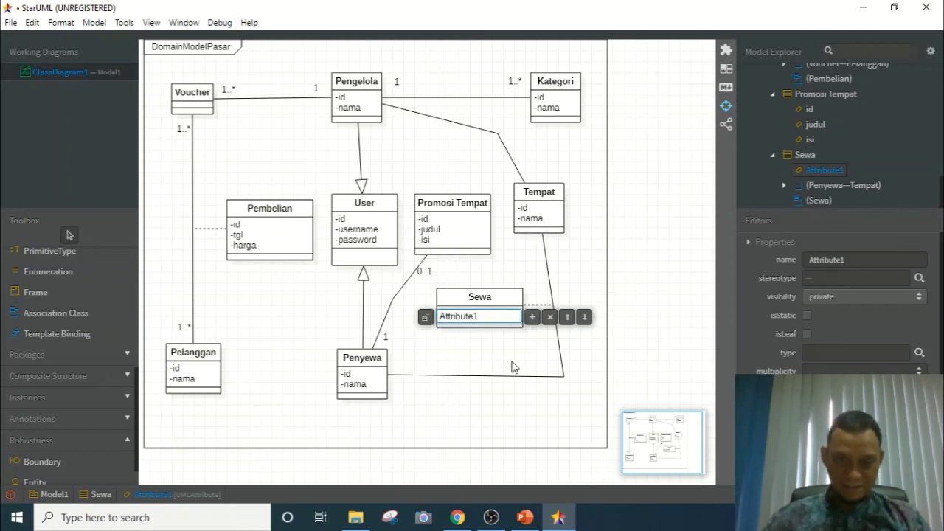
pyautogui.doubleClick(478, 322)
pyautogui.press('BackSpace')
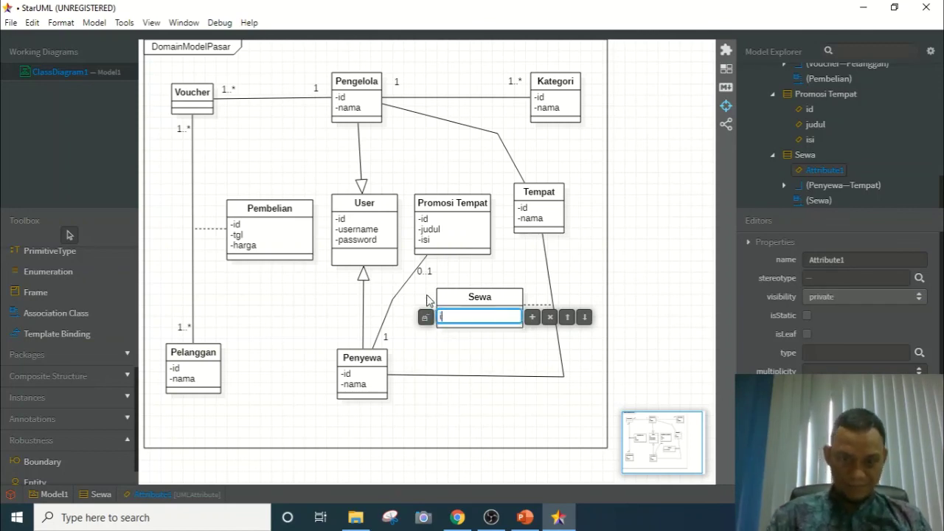
pyautogui.write('id')
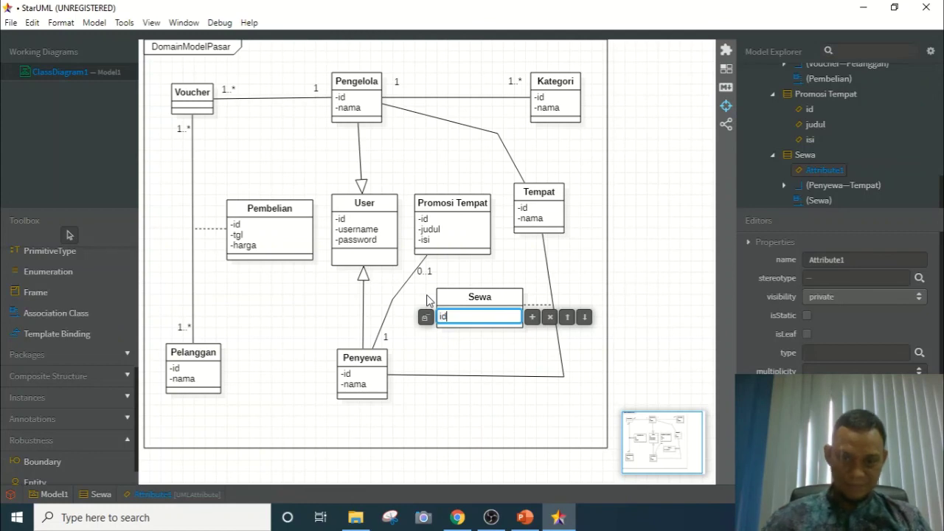
# Add a second private attribute named tglAwal to the Sewa association class
pyautogui.click(532, 322)
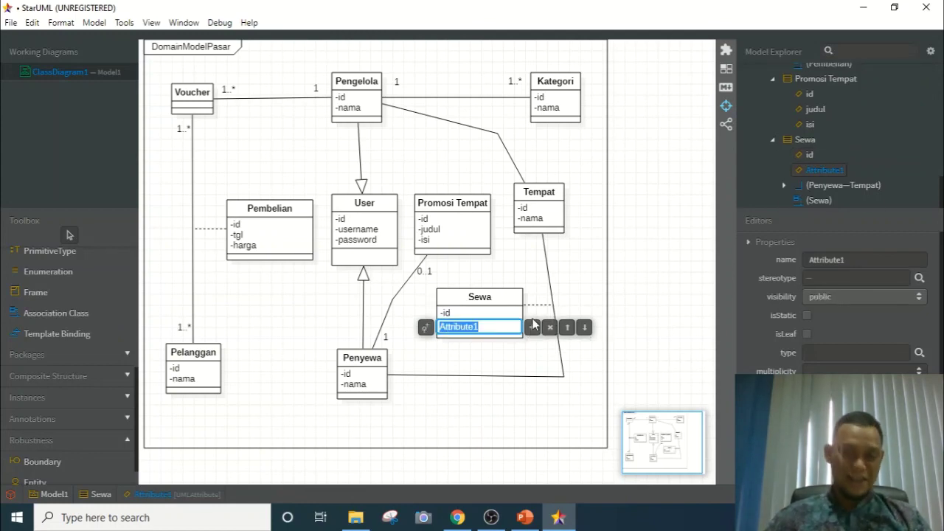
pyautogui.click(426, 329)
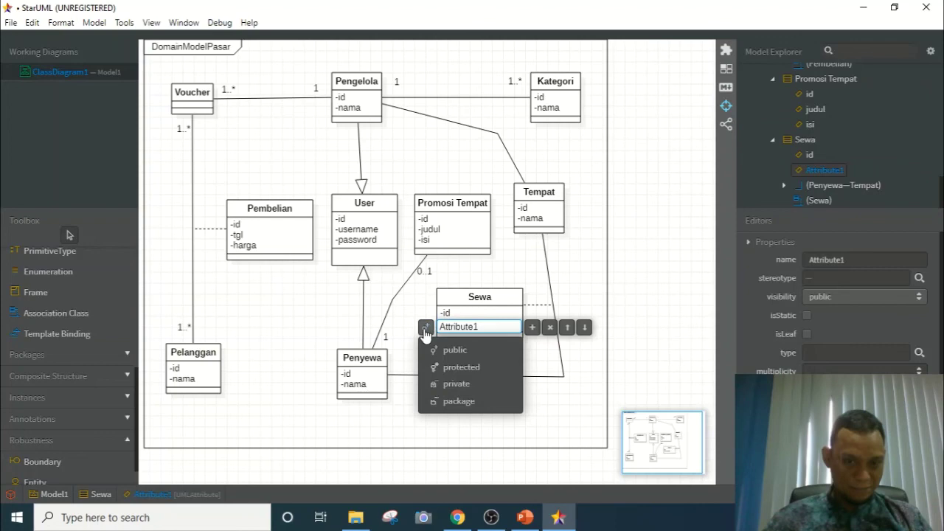
pyautogui.click(441, 385)
pyautogui.doubleClick(484, 326)
pyautogui.click(484, 327)
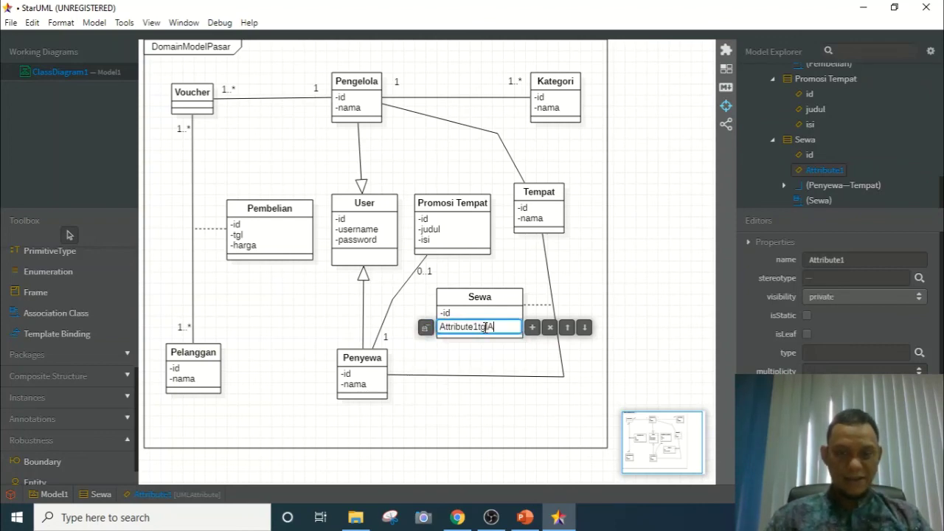
pyautogui.write('tg')
pyautogui.press('BackSpace')
pyautogui.press('BackSpace')
pyautogui.press('BackSpace')
pyautogui.press('BackSpace')
pyautogui.press('BackSpace')
pyautogui.press('BackSpace')
pyautogui.press('BackSpace')
pyautogui.press('BackSpace')
pyautogui.press('BackSpace')
pyautogui.press('BackSpace')
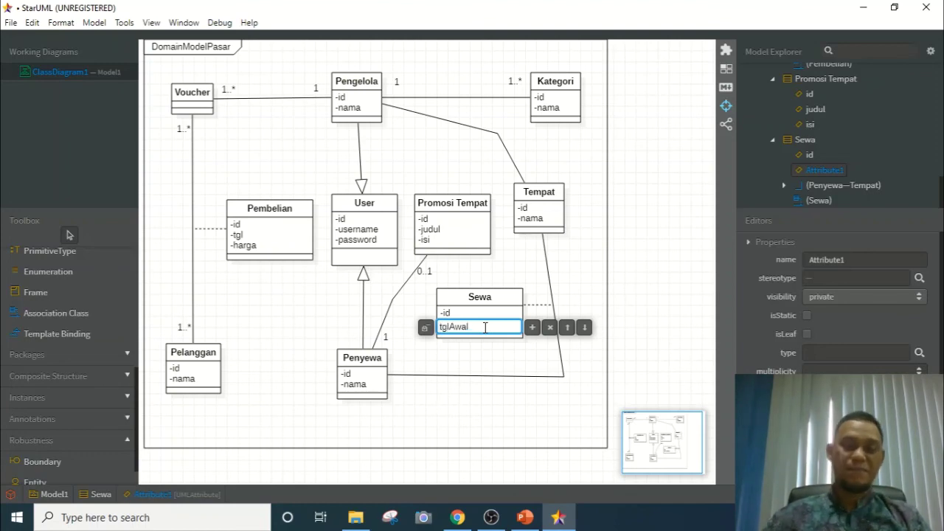
# Add a third private attribute named tglAkhir to the Sewa association class
pyautogui.click(532, 327)
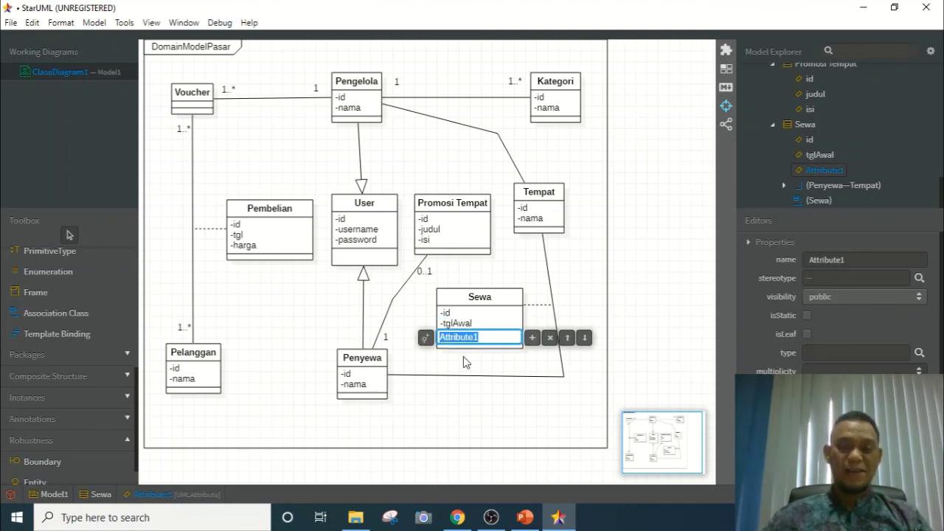
pyautogui.click(426, 337)
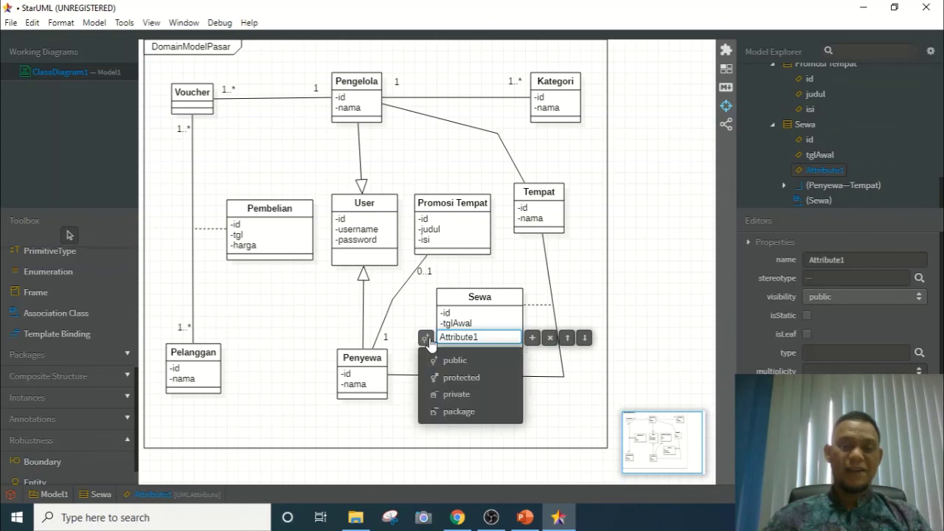
pyautogui.click(479, 393)
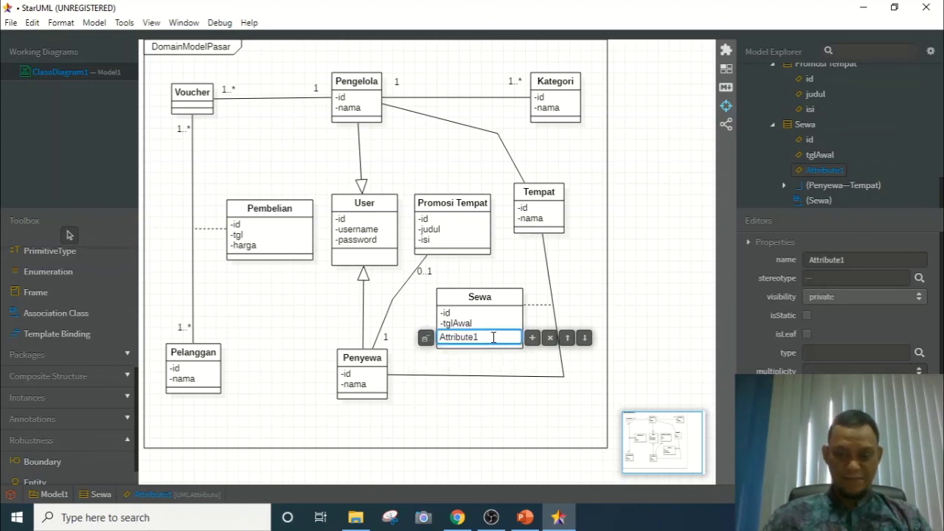
pyautogui.press('BackSpace')
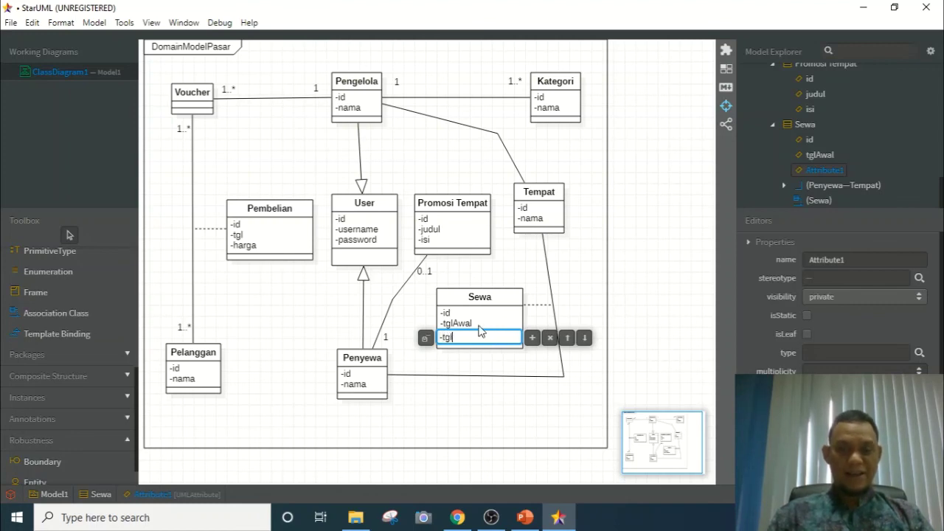
pyautogui.write('-tglAkh')
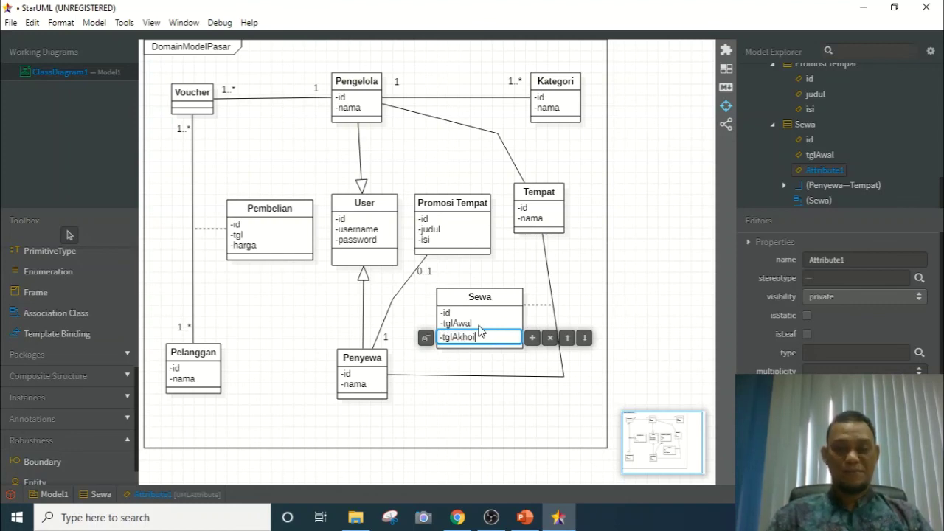
pyautogui.write('ir')
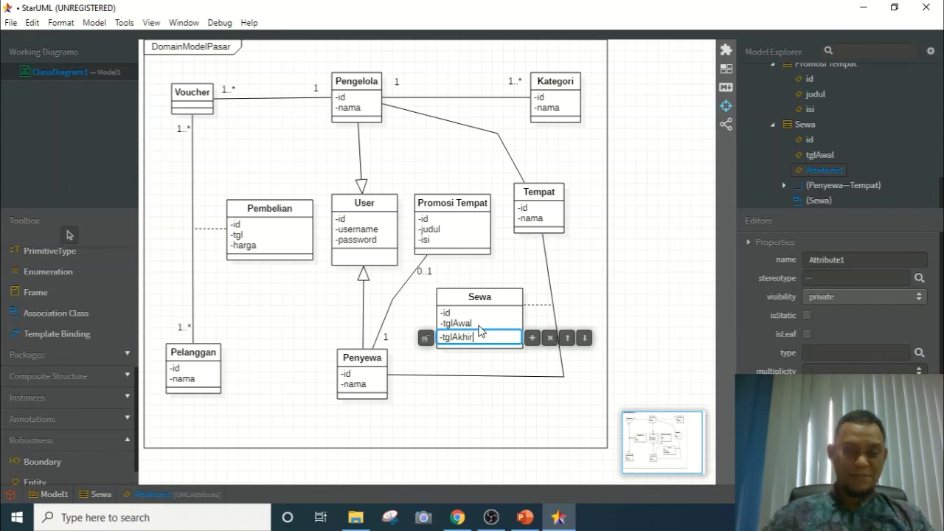
# Add a fourth private attribute named biaya to the Sewa association class
pyautogui.click(531, 338)
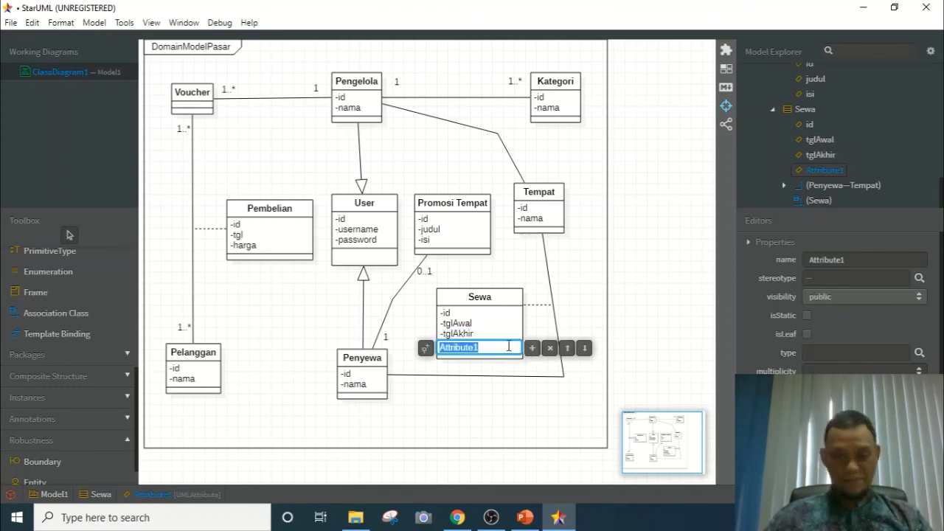
pyautogui.click(425, 348)
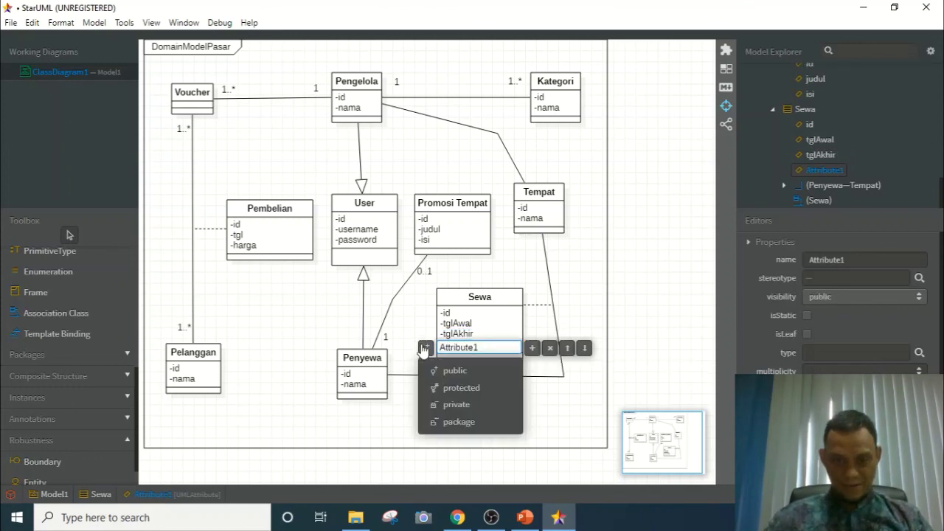
pyautogui.click(446, 403)
pyautogui.hotkey('ctrl', 'a')
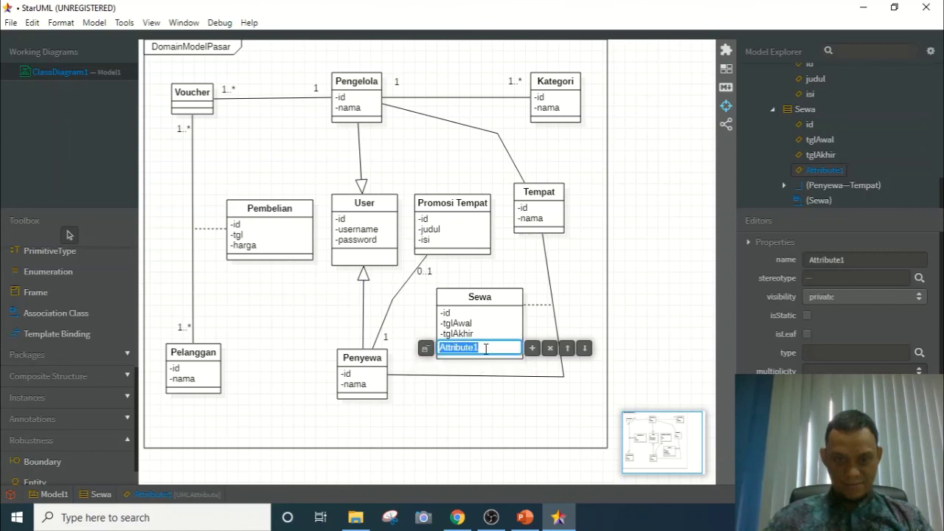
pyautogui.write('biaya')
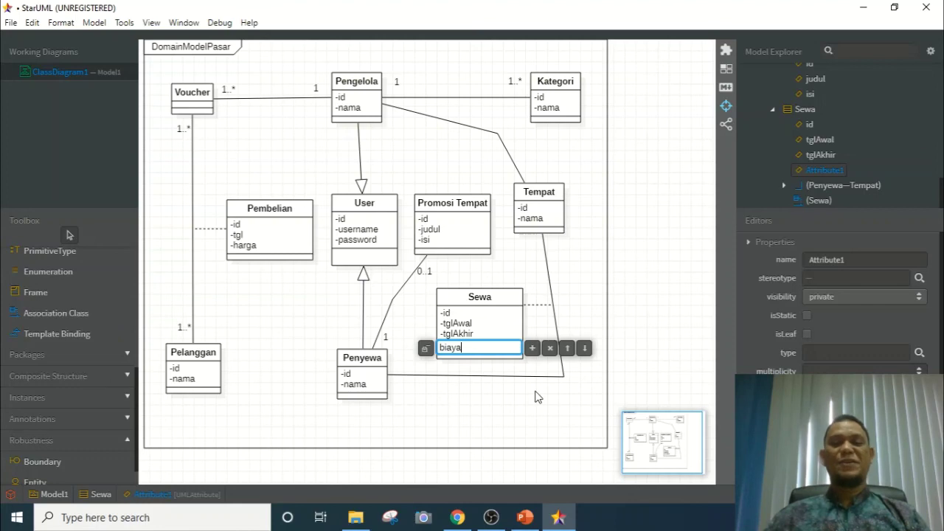
pyautogui.click(537, 397)
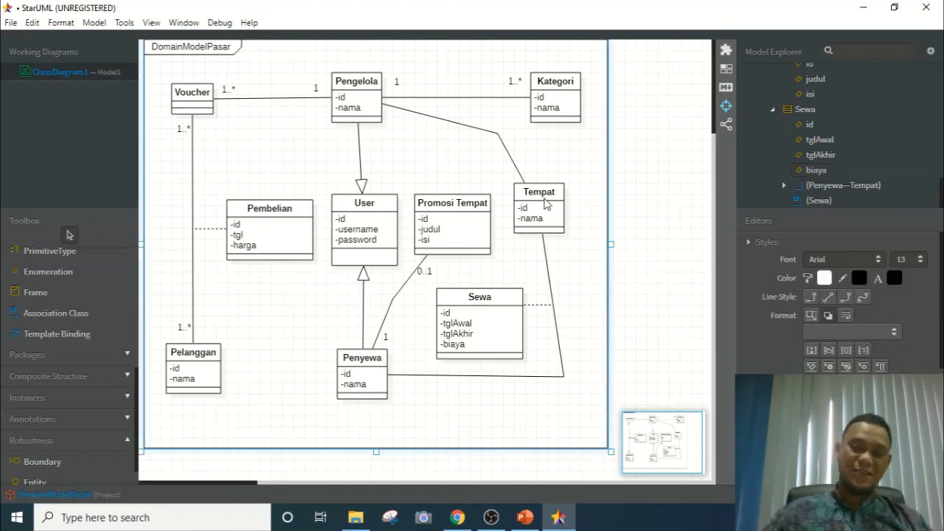
# Shift the Tempat class and the corner of the Penyewa–Tempat association outward, farther away from Sewa, undoing any overshoot past the frame
pyautogui.moveTo(546, 205); pyautogui.dragTo(570, 206)
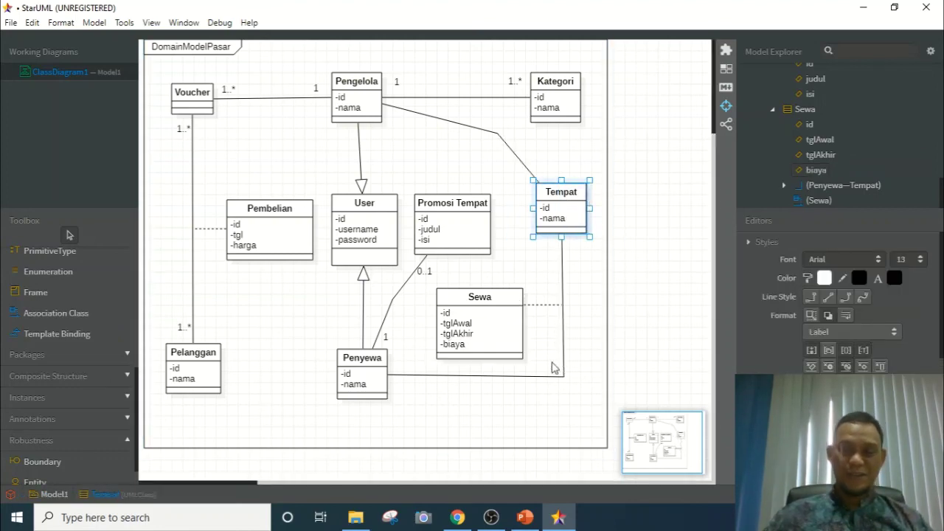
pyautogui.moveTo(563, 381); pyautogui.dragTo(587, 382)
pyautogui.moveTo(557, 194); pyautogui.dragTo(588, 204)
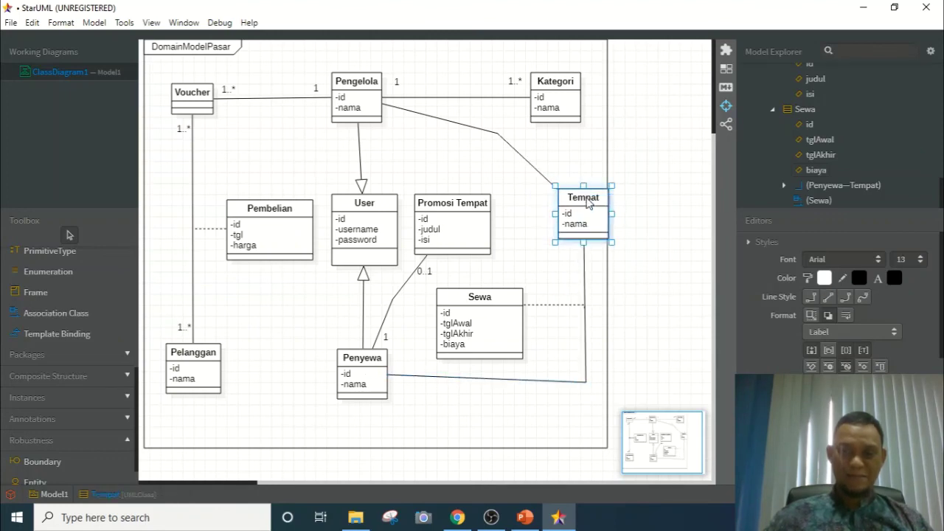
pyautogui.hotkey('ctrl', 'z')
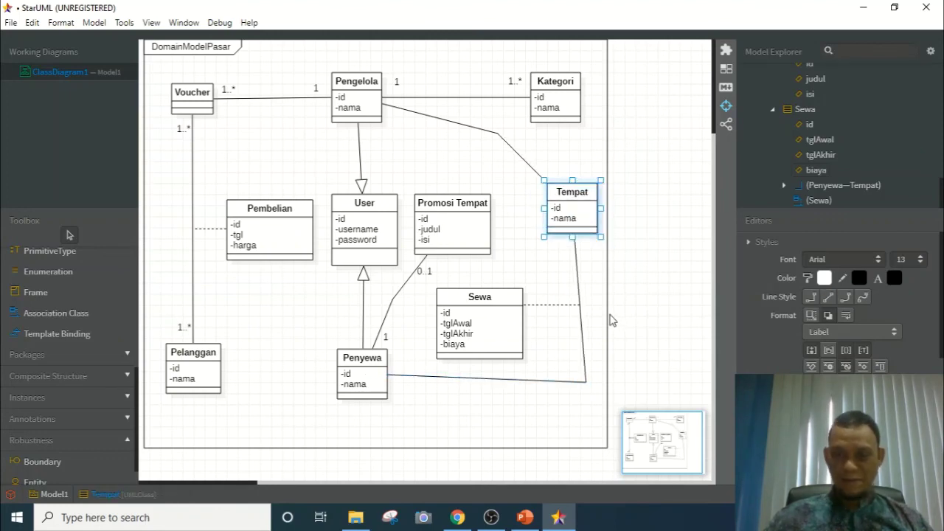
pyautogui.click(608, 301)
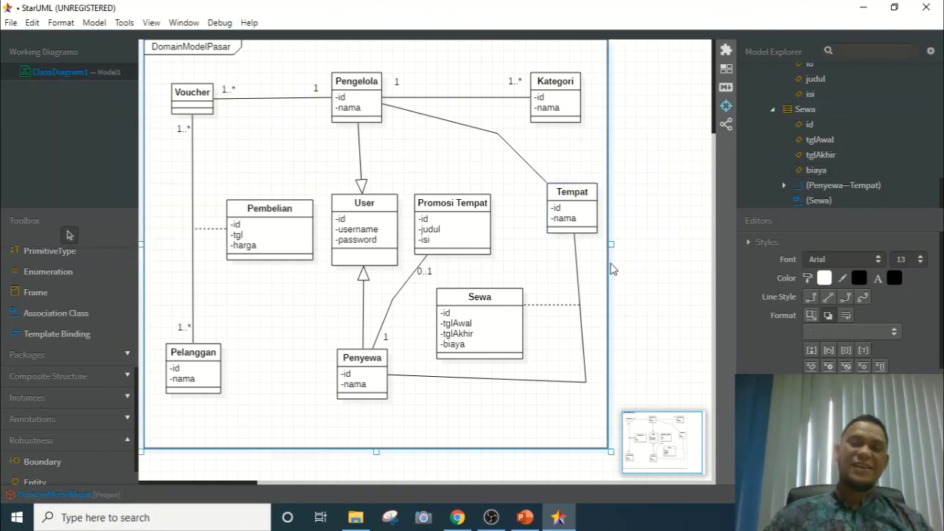
# Widen the DomainModelPasar frame slightly, and align Tempat and Penyewa so that their connecting association runs nearly straight vertically and horizontally
pyautogui.moveTo(630, 250); pyautogui.dragTo(628, 257)
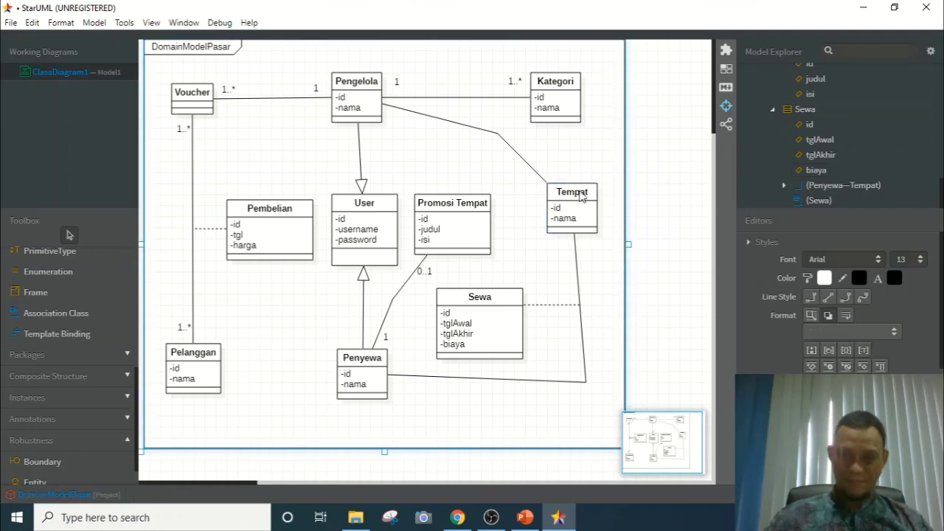
pyautogui.click(587, 198)
pyautogui.moveTo(587, 198); pyautogui.dragTo(598, 200)
pyautogui.moveTo(376, 366)
pyautogui.mouseDown()
pyautogui.moveTo(378, 389)
pyautogui.moveTo(383, 363)
pyautogui.mouseUp()
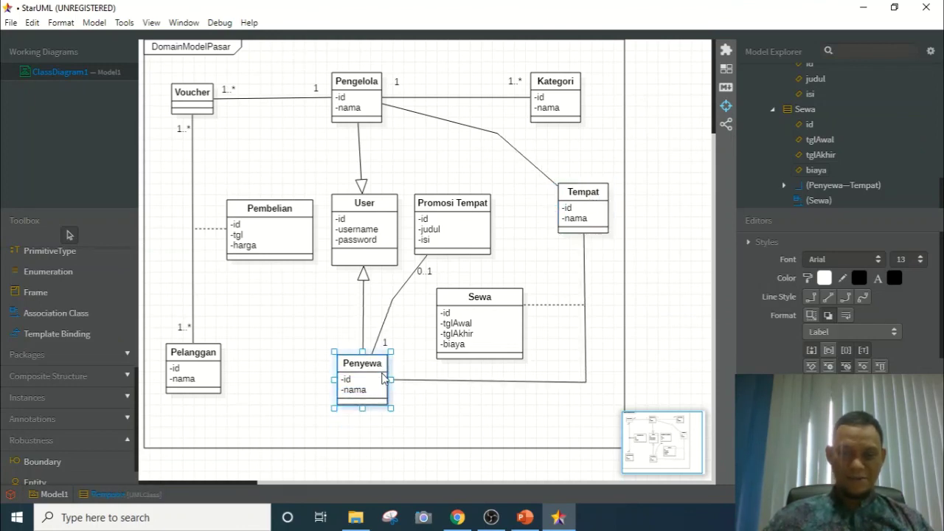
pyautogui.click(519, 423)
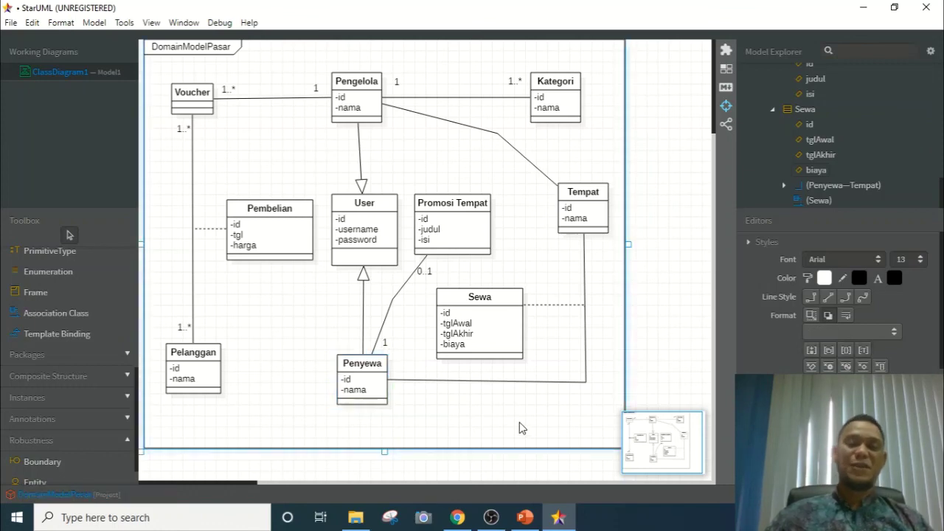
# Set the multiplicity to 1..* at both ends of the Penyewa–Tempat association and compare the diagram with the PowerPoint reference
pyautogui.doubleClick(397, 380)
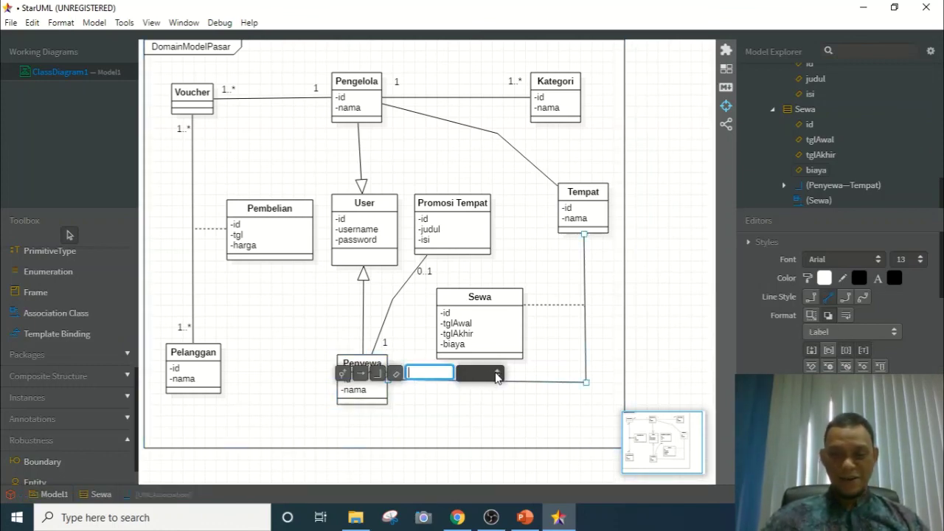
pyautogui.click(496, 373)
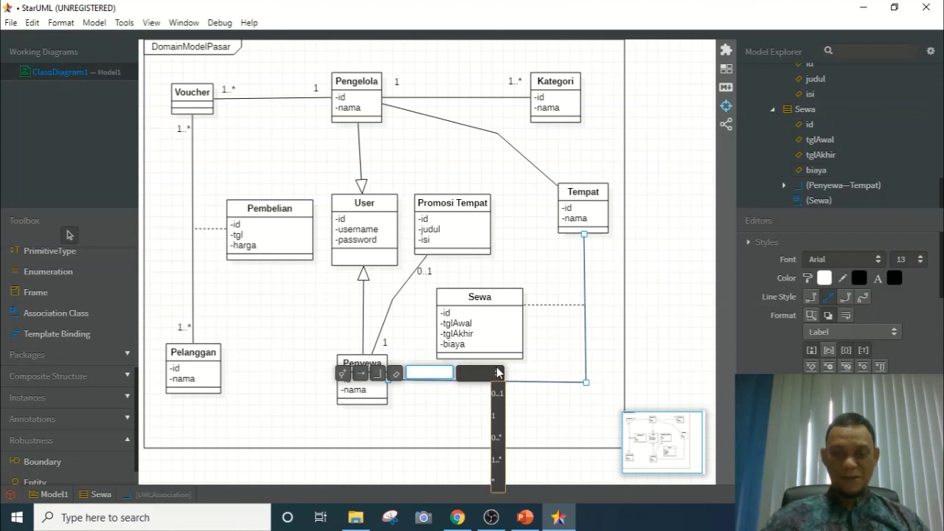
pyautogui.click(499, 460)
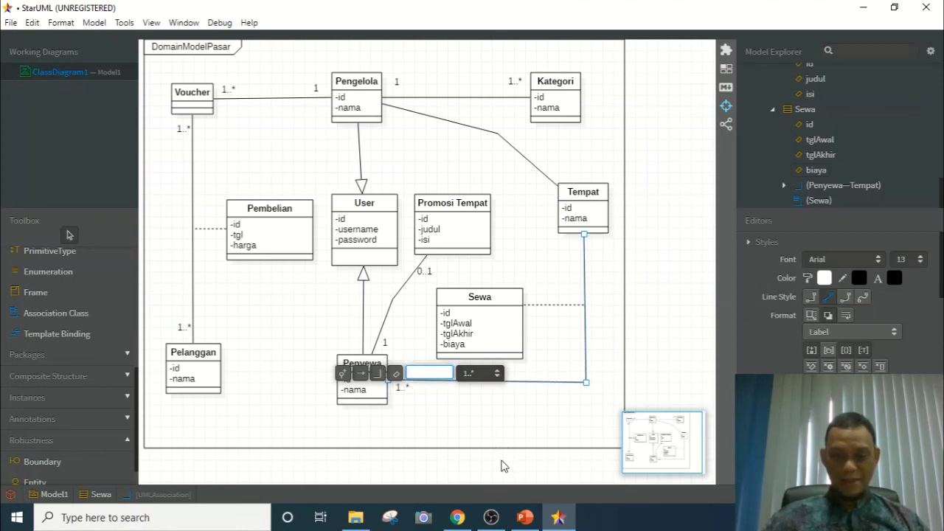
pyautogui.doubleClick(585, 248)
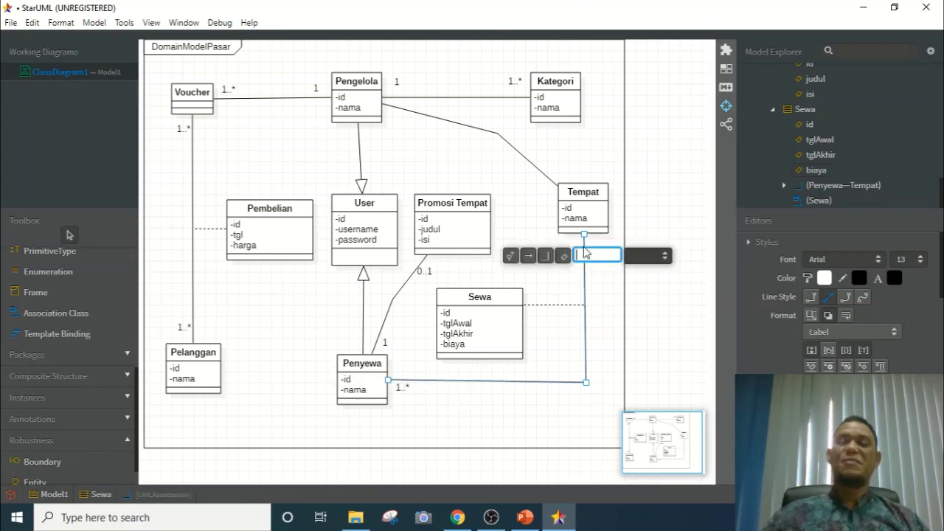
pyautogui.click(665, 257)
pyautogui.click(665, 342)
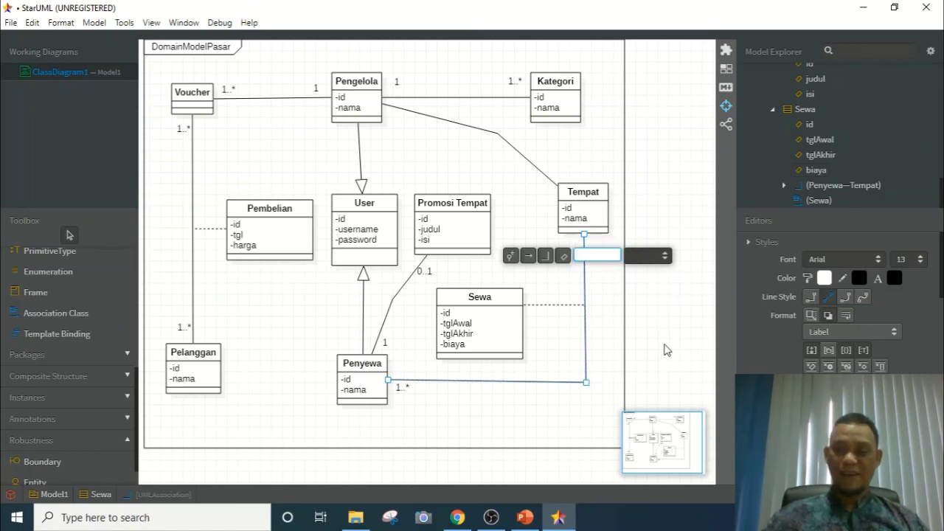
pyautogui.click(611, 362)
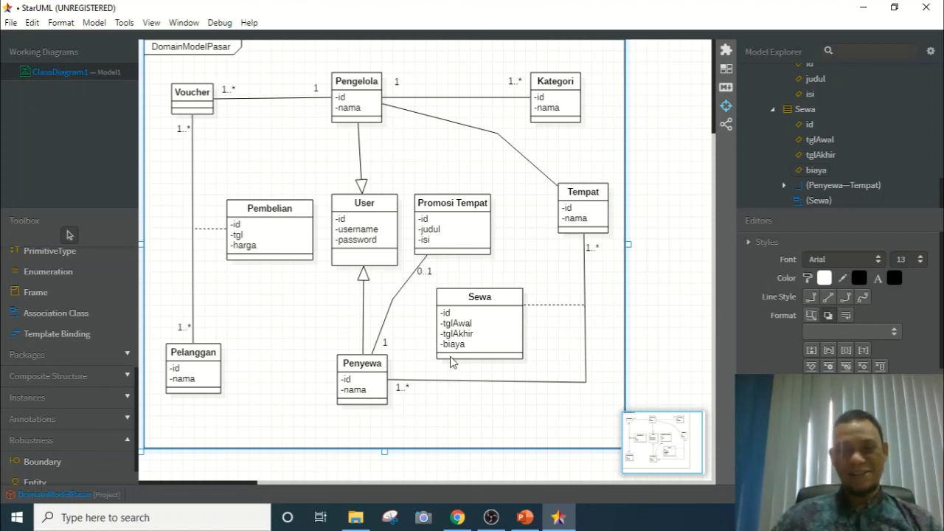
pyautogui.click(525, 519)
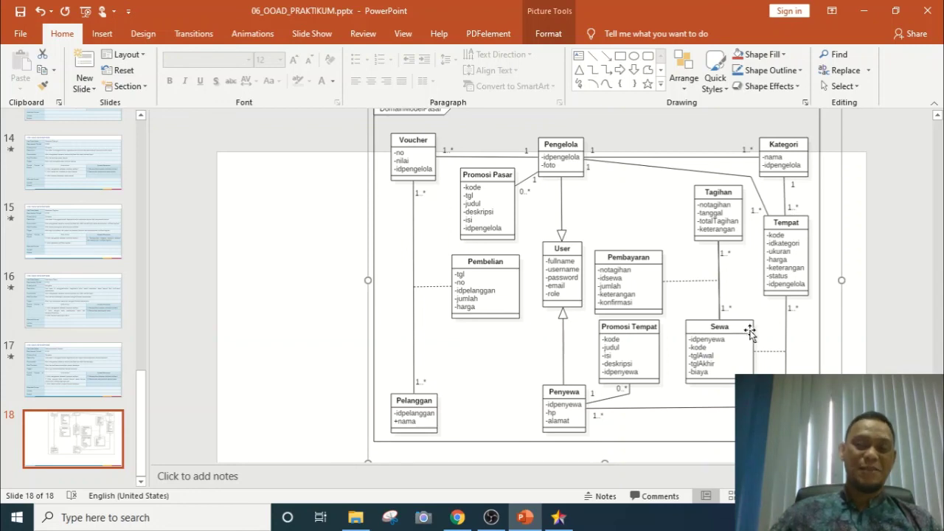
pyautogui.click(558, 517)
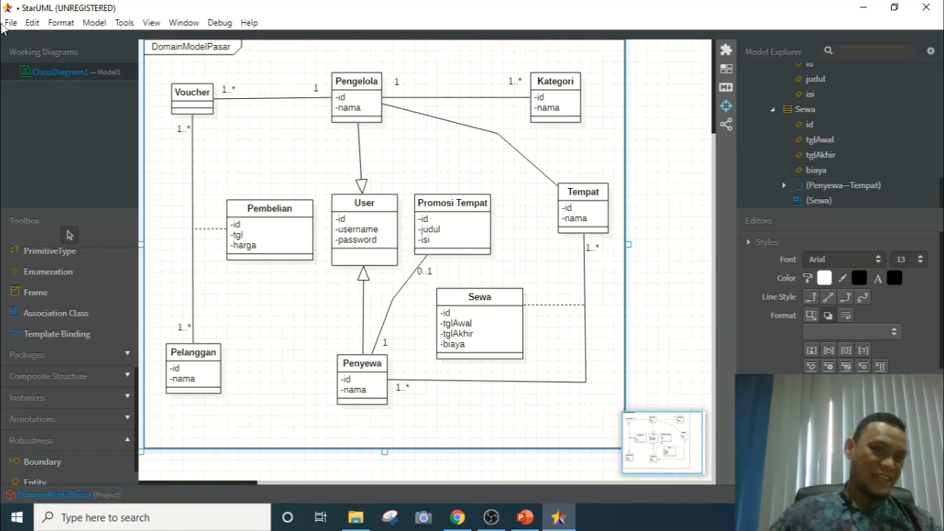
# Save the project in the Documents folder as domainModelPasar.mdj
pyautogui.click(11, 23)
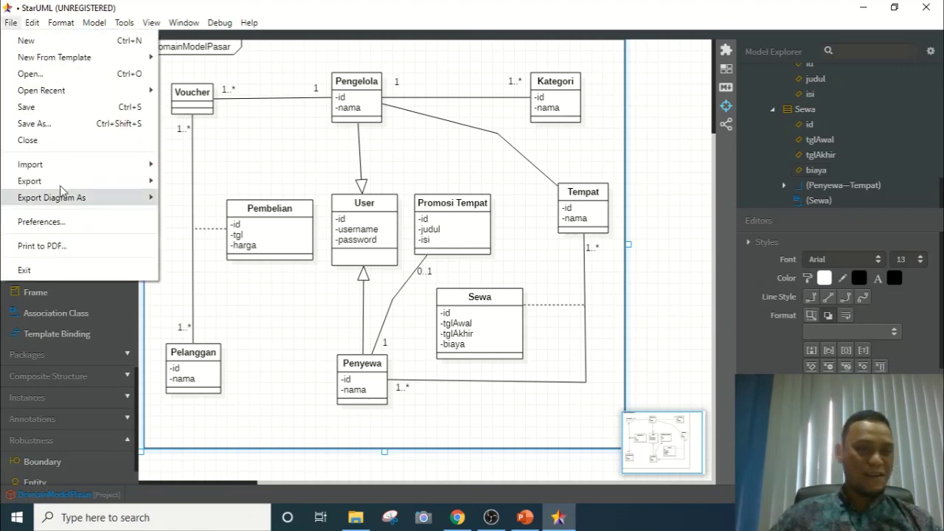
pyautogui.click(64, 124)
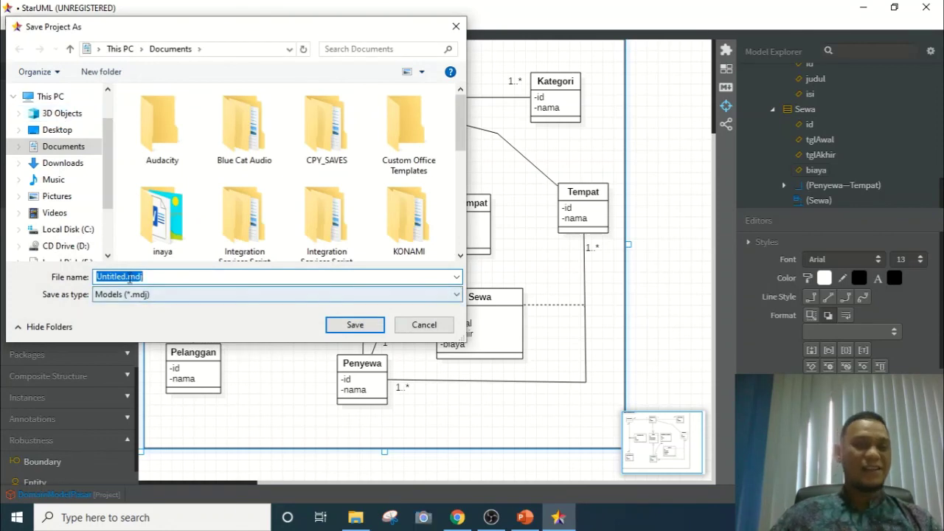
pyautogui.click(129, 278)
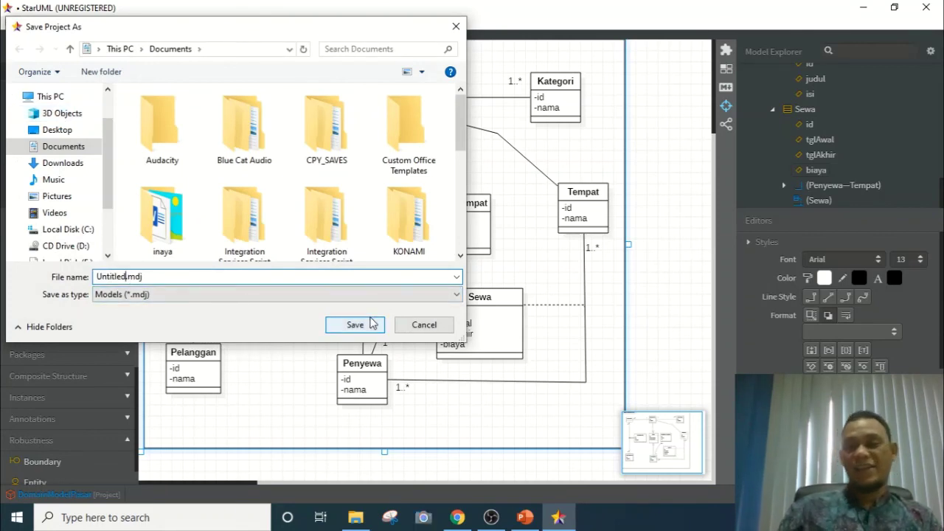
pyautogui.press('BackSpace')
pyautogui.press('BackSpace')
pyautogui.press('BackSpace')
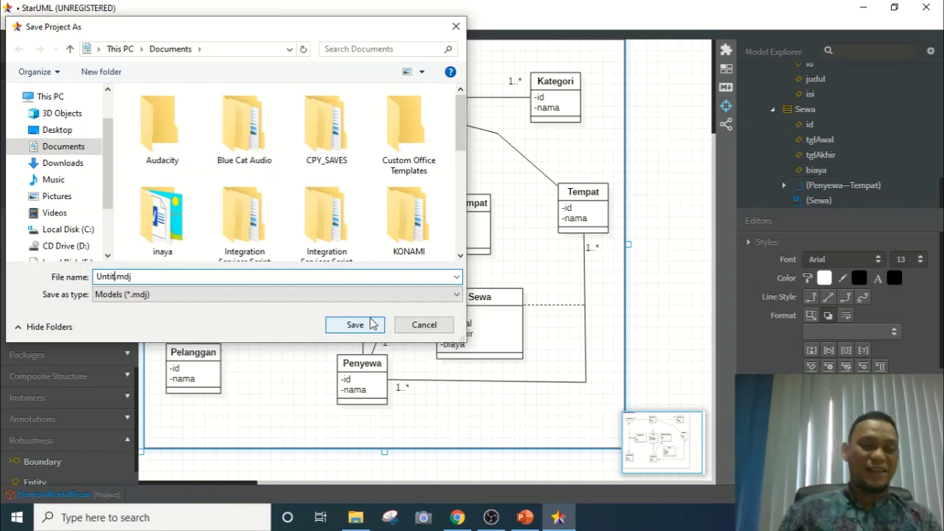
pyautogui.press('BackSpace')
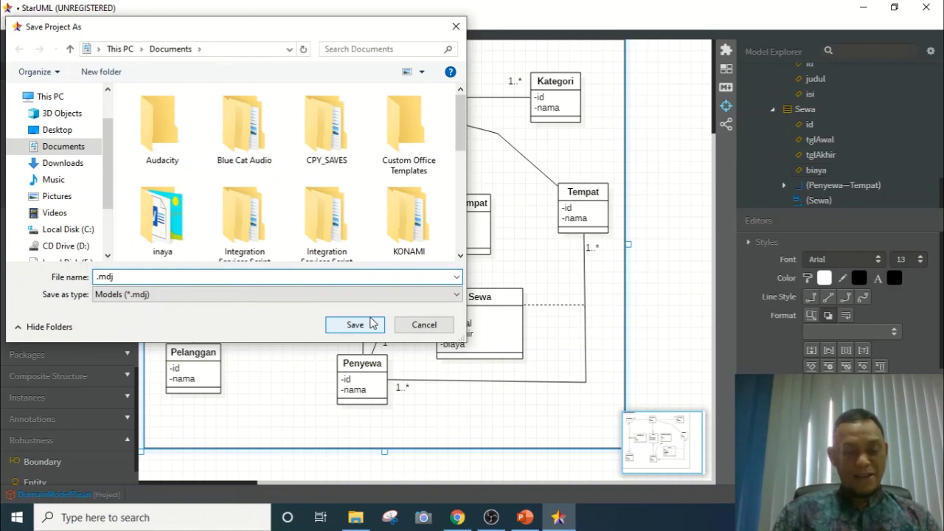
pyautogui.write('doma')
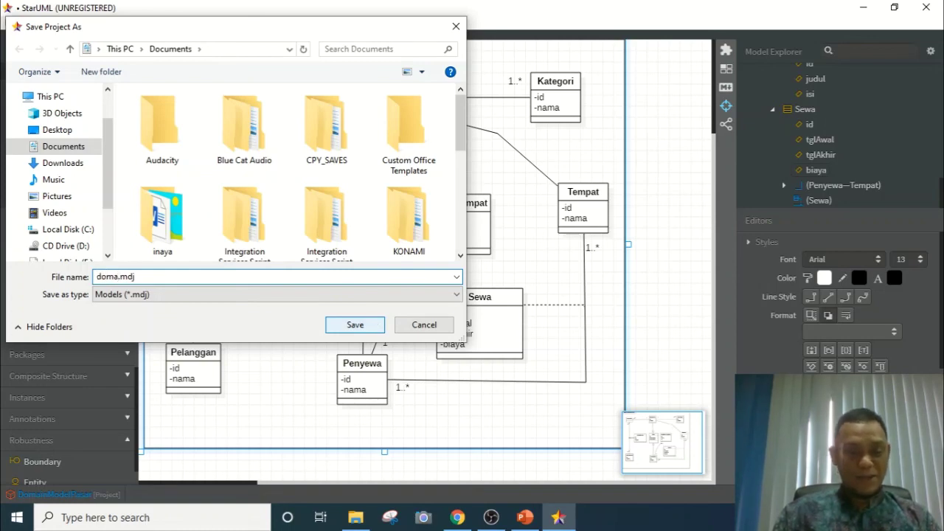
pyautogui.write('inPasar')
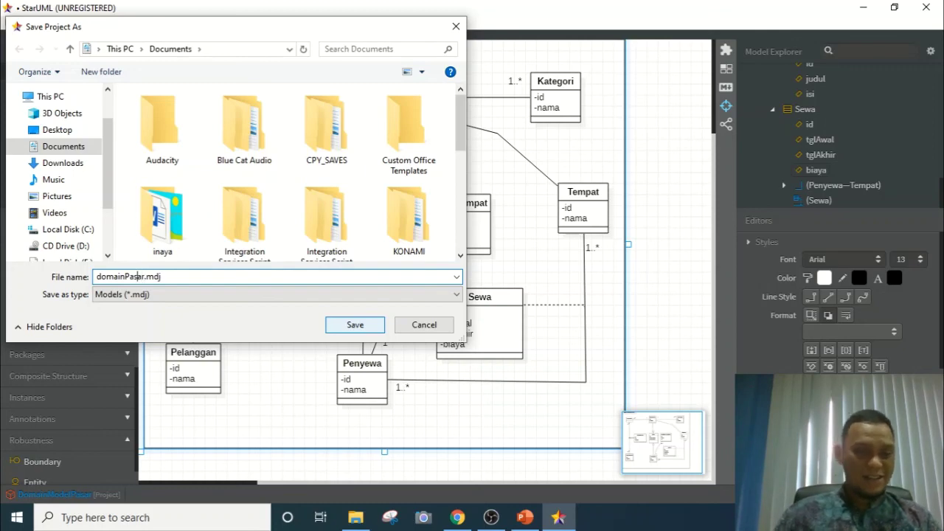
pyautogui.write('Model')
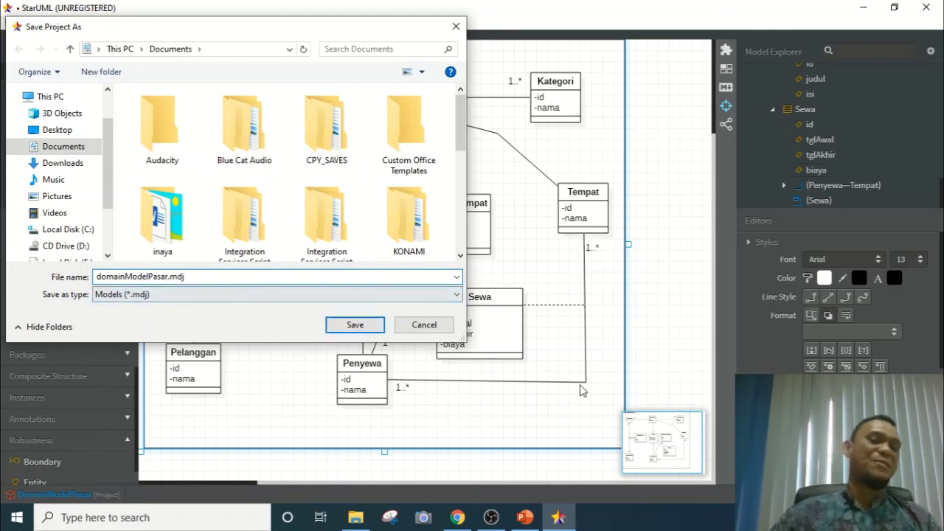
pyautogui.click(368, 327)
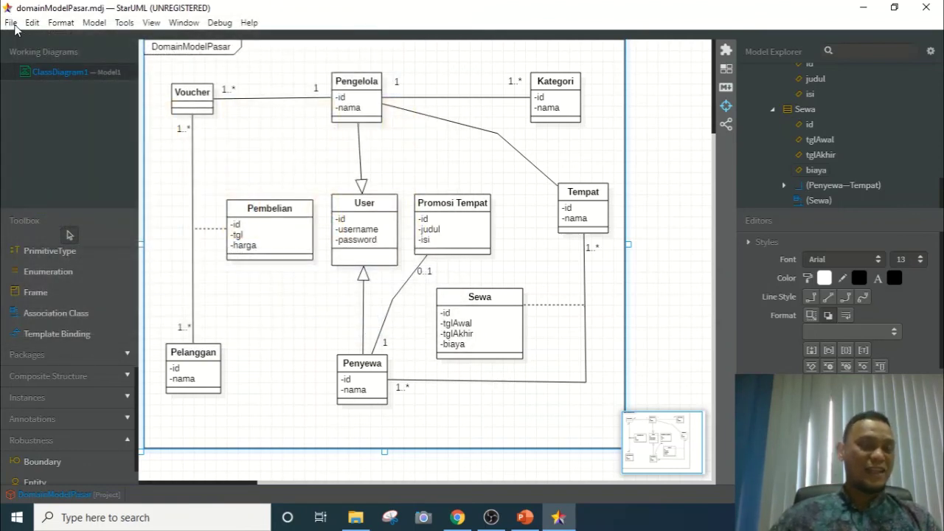
# Look at the image formats offered for exporting the diagram, without exporting it, and clear the selection
pyautogui.click(14, 24)
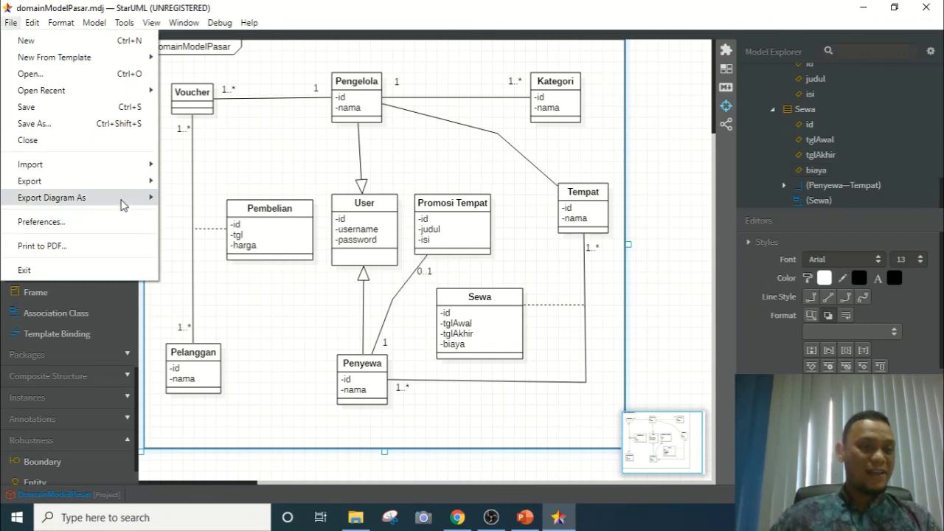
pyautogui.moveTo(122, 202)
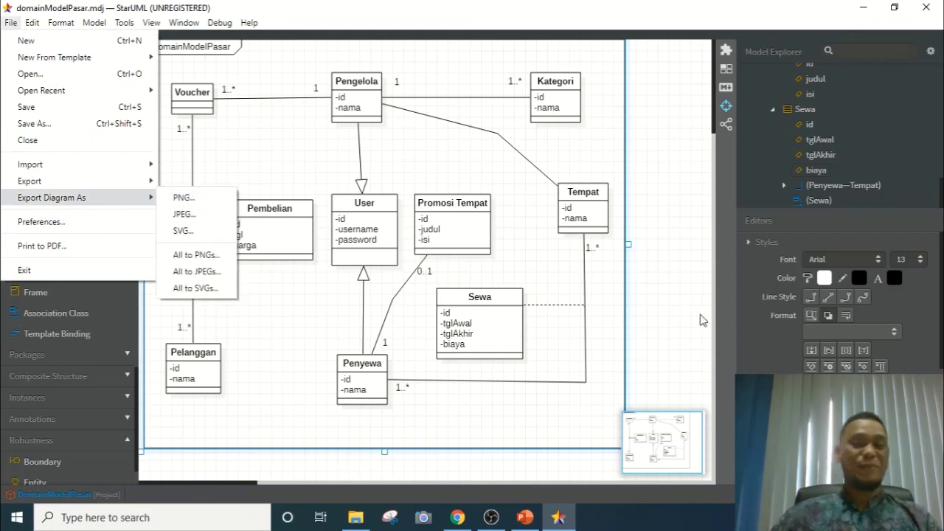
pyautogui.click(681, 244)
pyautogui.click(685, 245)
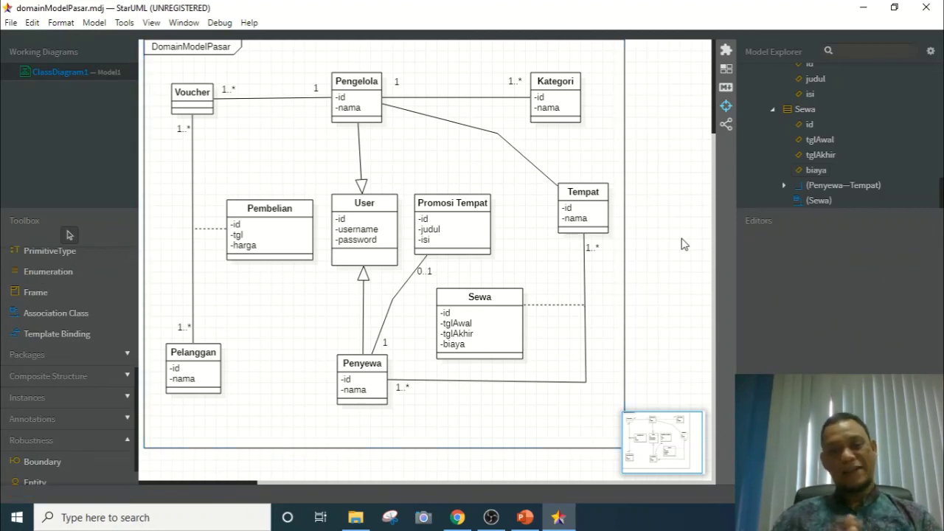